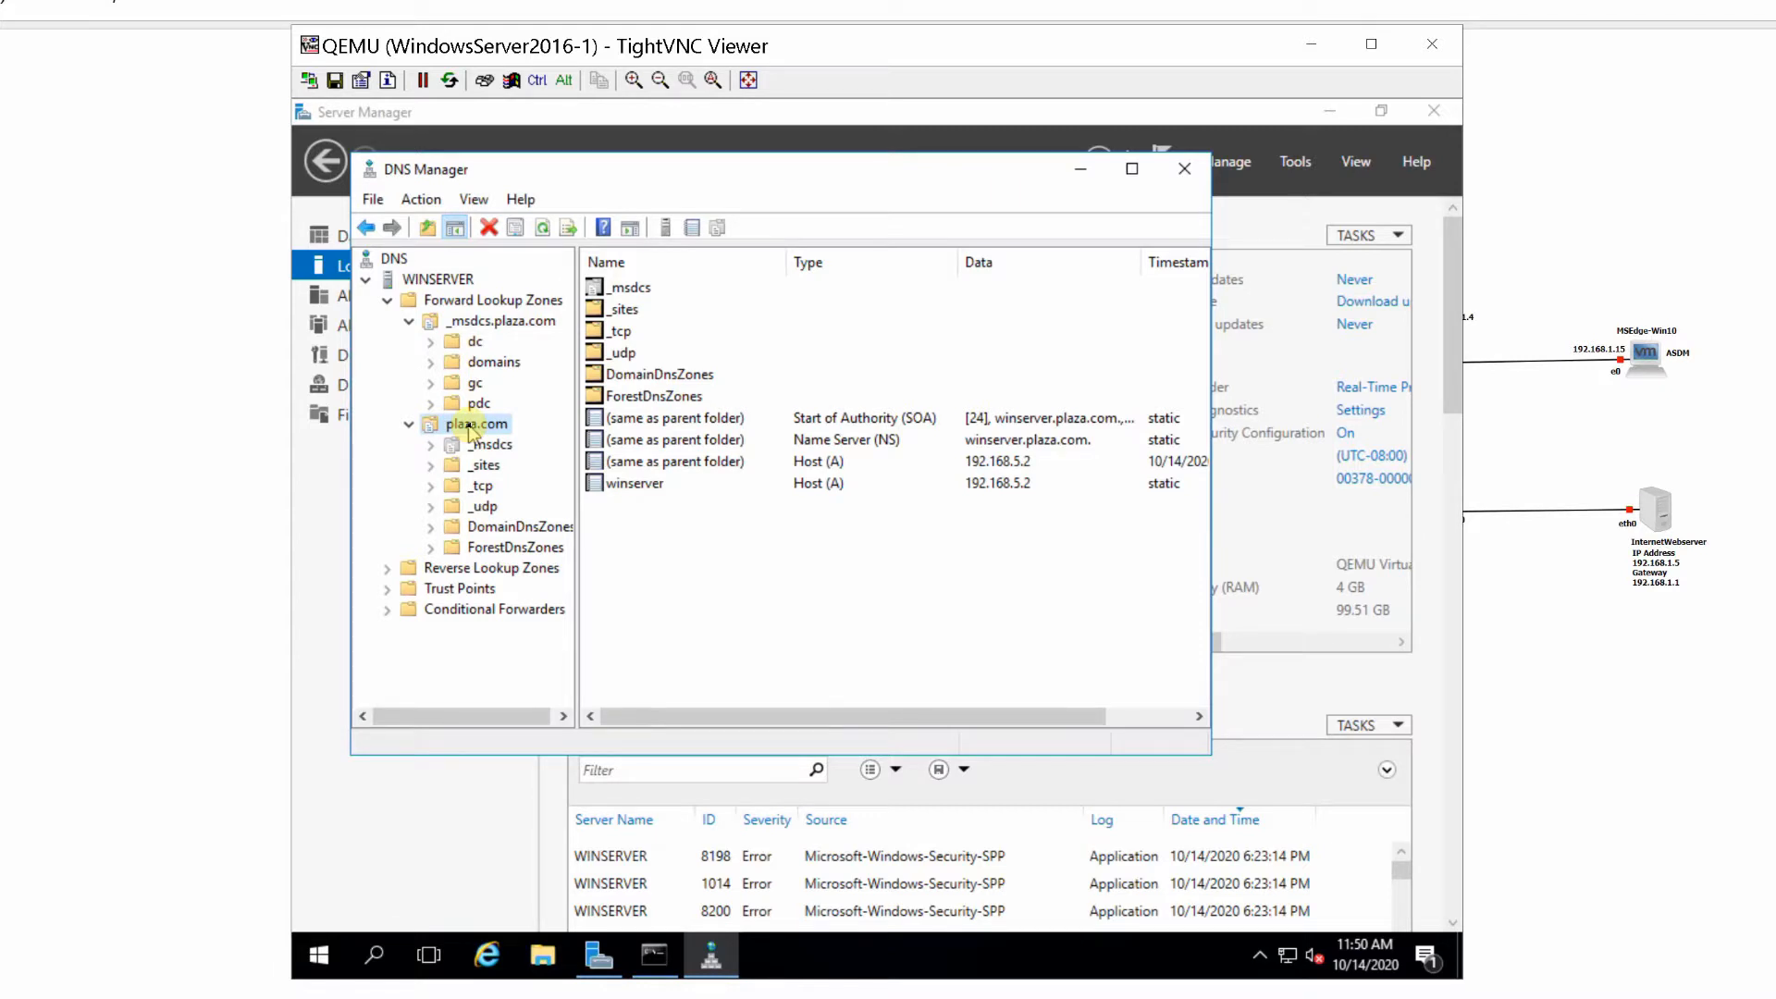
- Create a primary, Active Directory-integrated IPv4 reverse lookup zone for network ID 192.168.1, allowing only secure dynamic updates
click(394, 572)
right_click(413, 568)
click(470, 586)
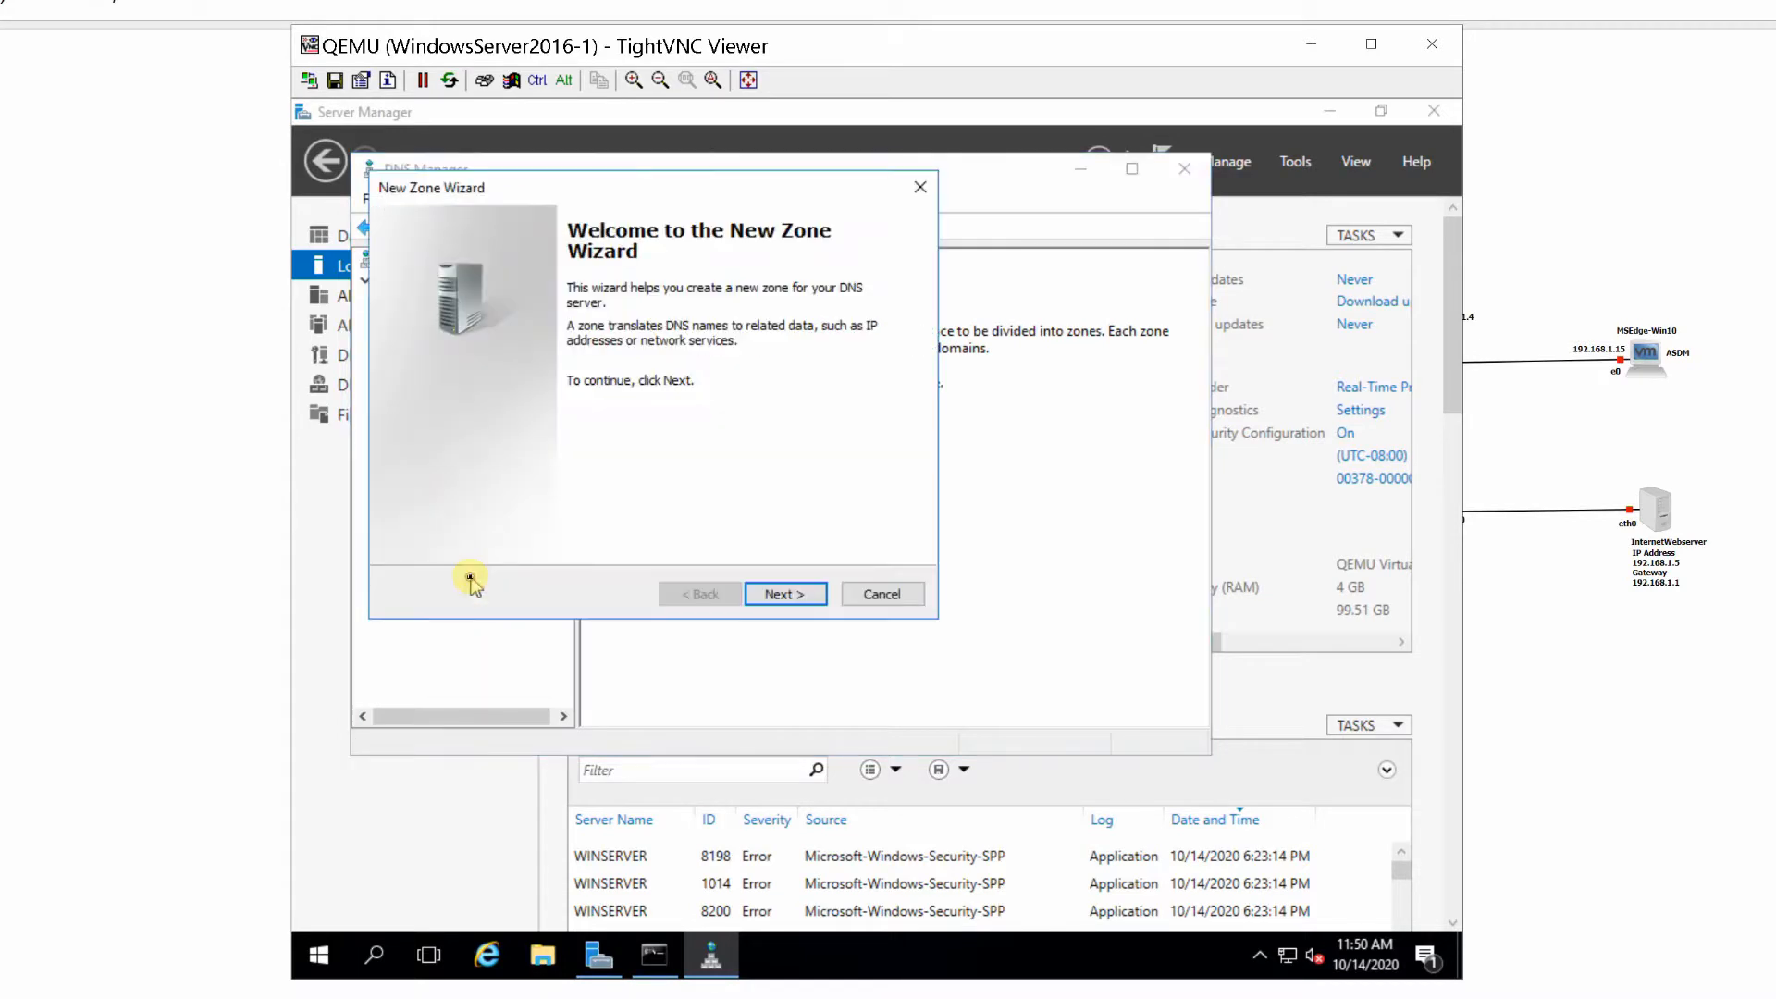
click(775, 595)
click(776, 595)
click(776, 595)
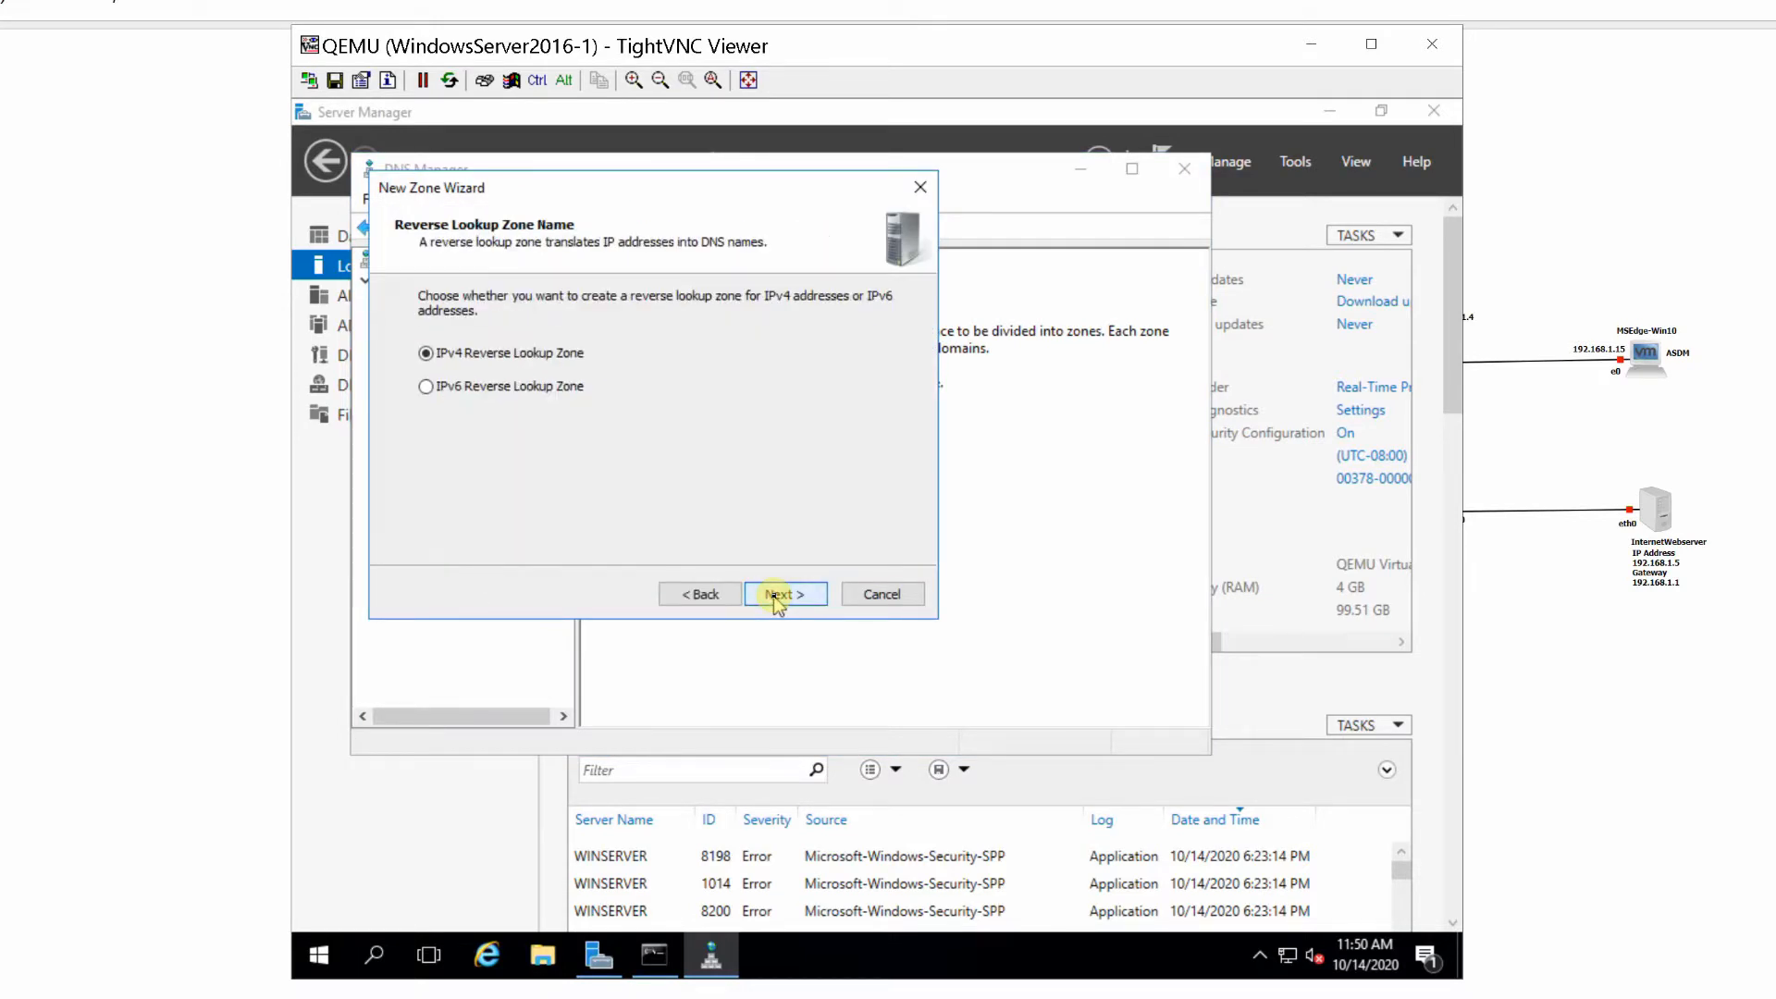
click(775, 595)
click(464, 345)
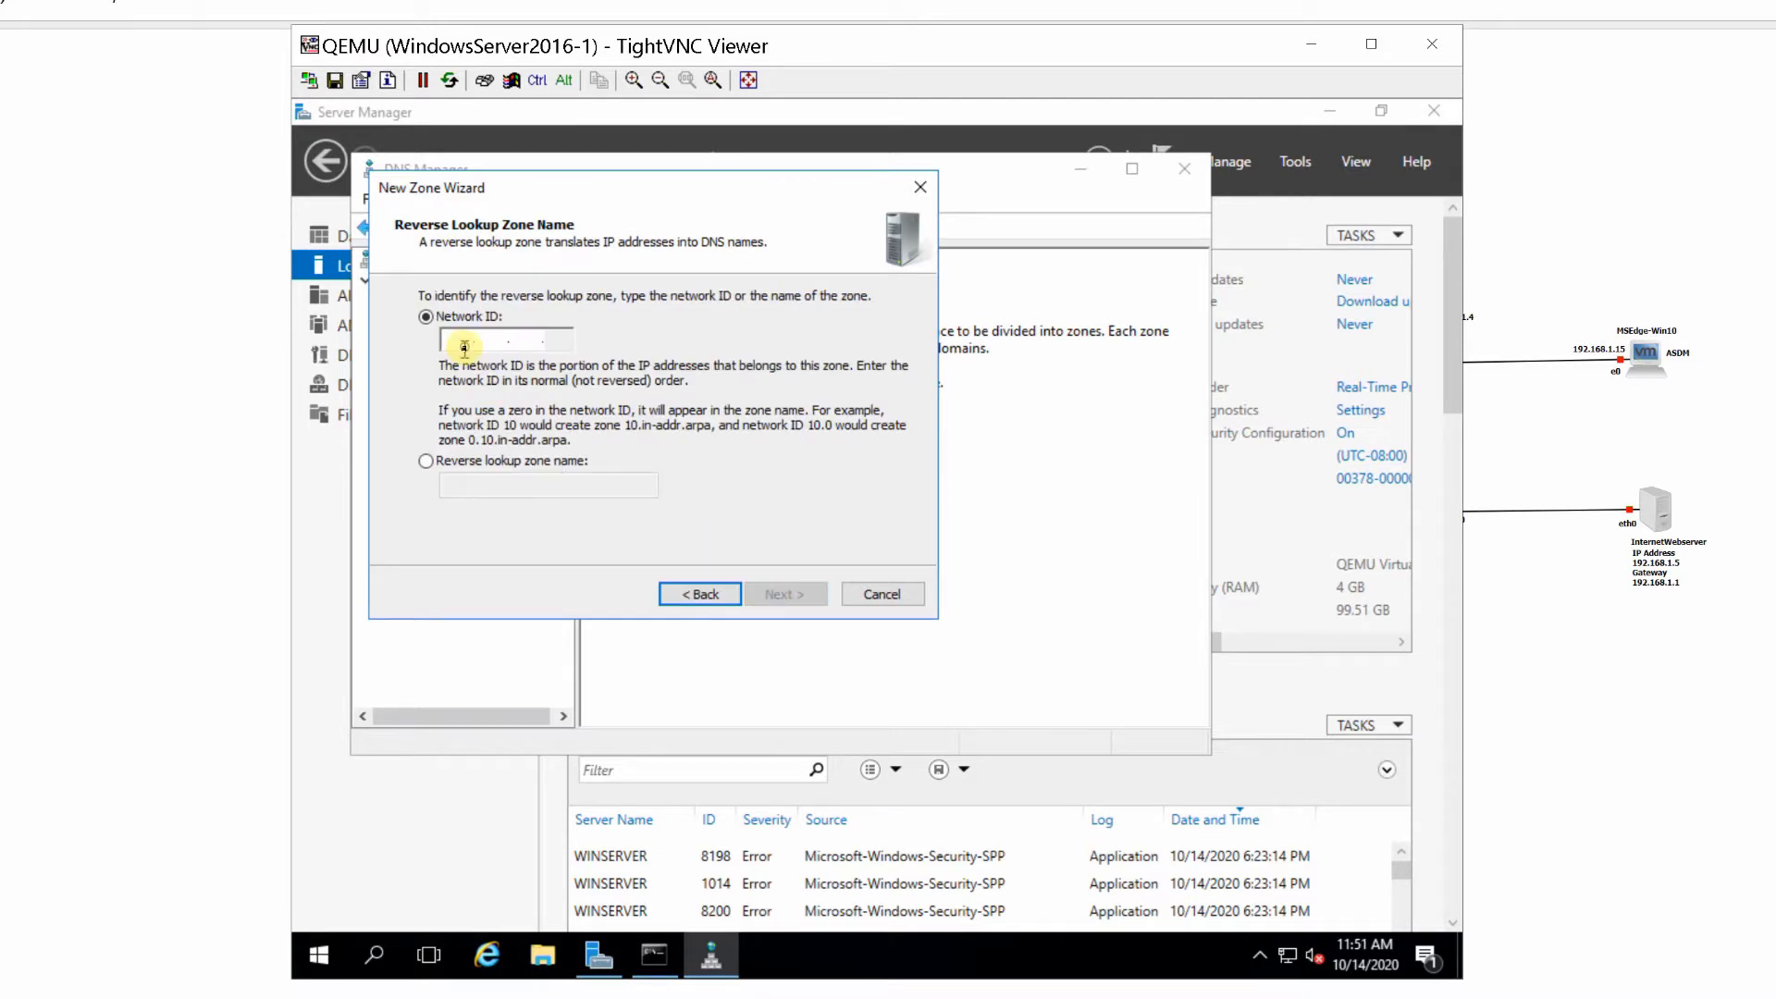
text(192 .168 .)
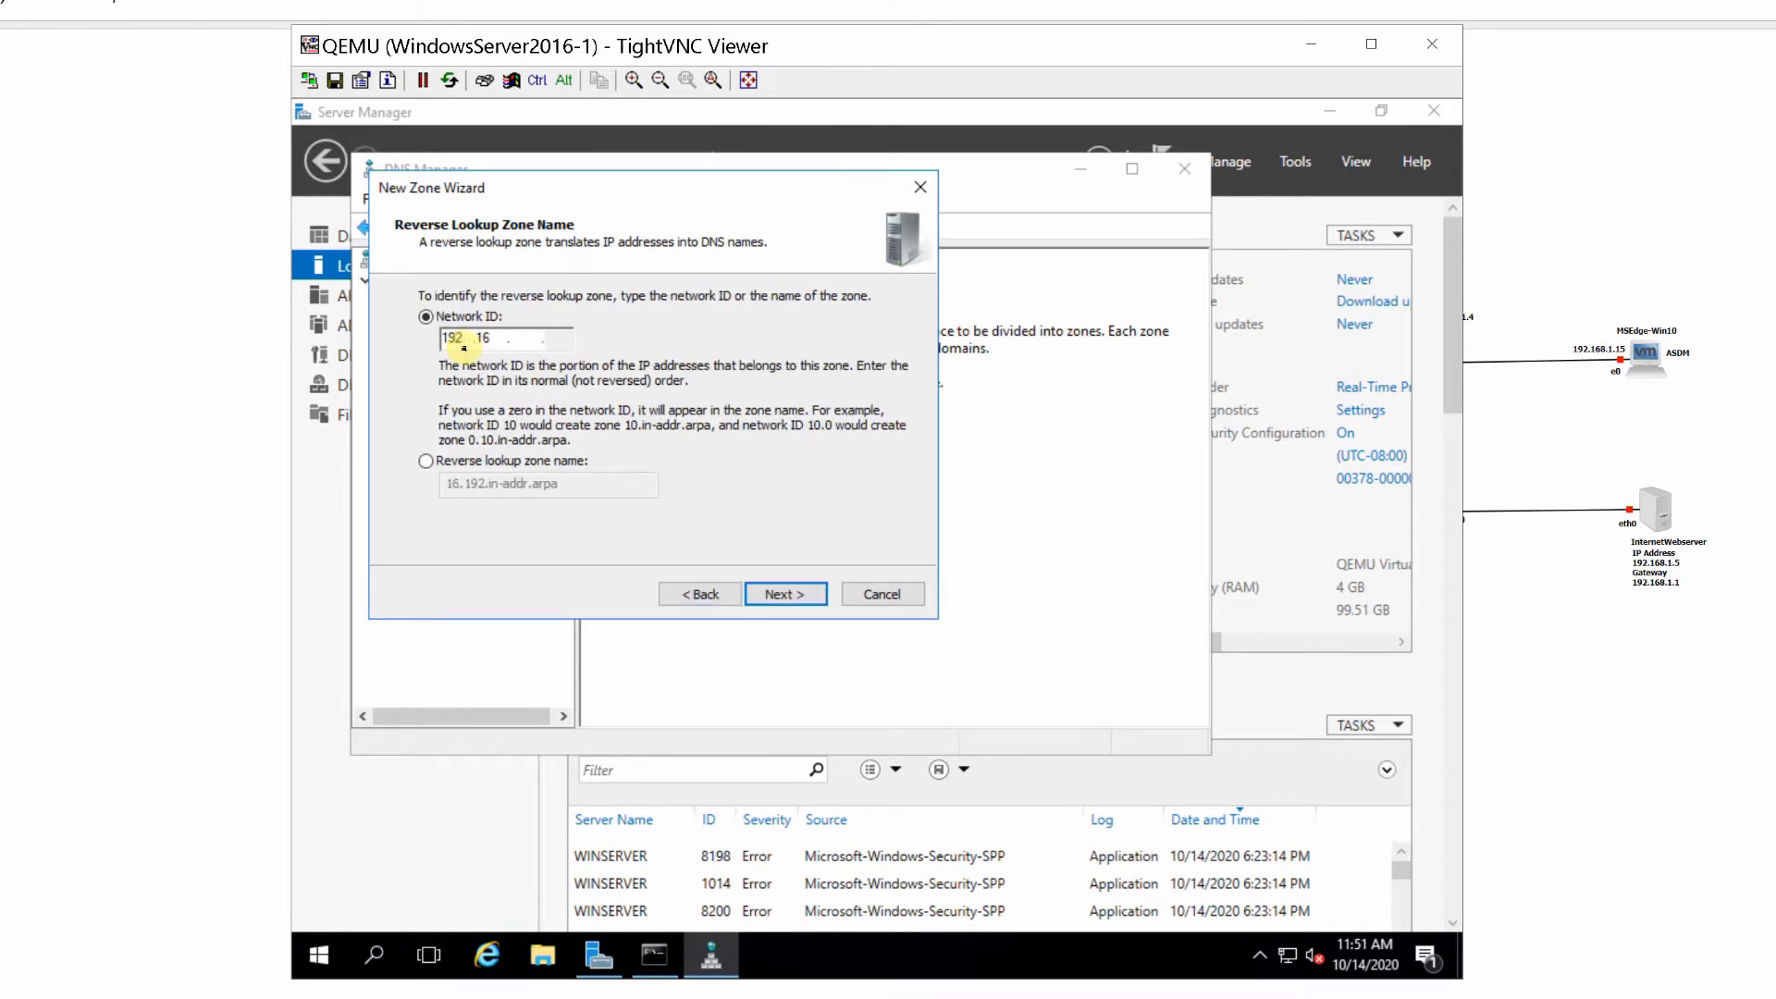
text(1)
click(782, 596)
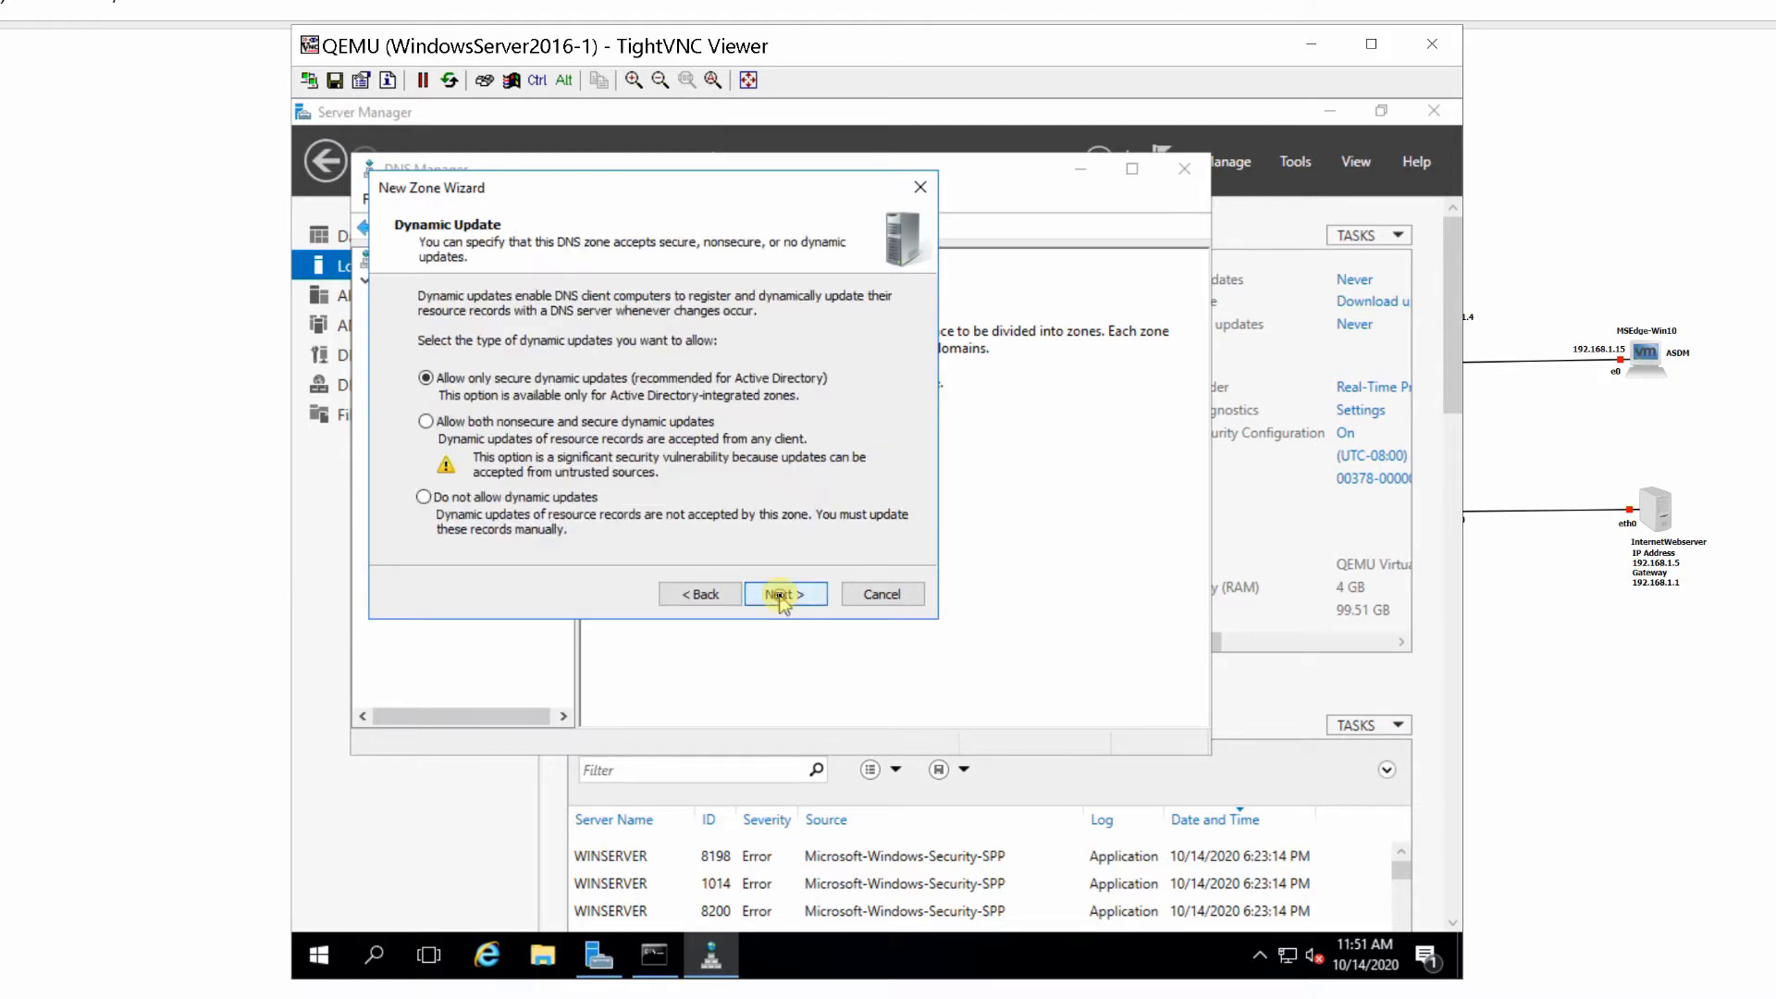
click(781, 597)
click(782, 597)
- Create a second Active Directory-integrated primary IPv4 reverse lookup zone for network ID 192.168.3, with only secure dynamic updates
right_click(462, 567)
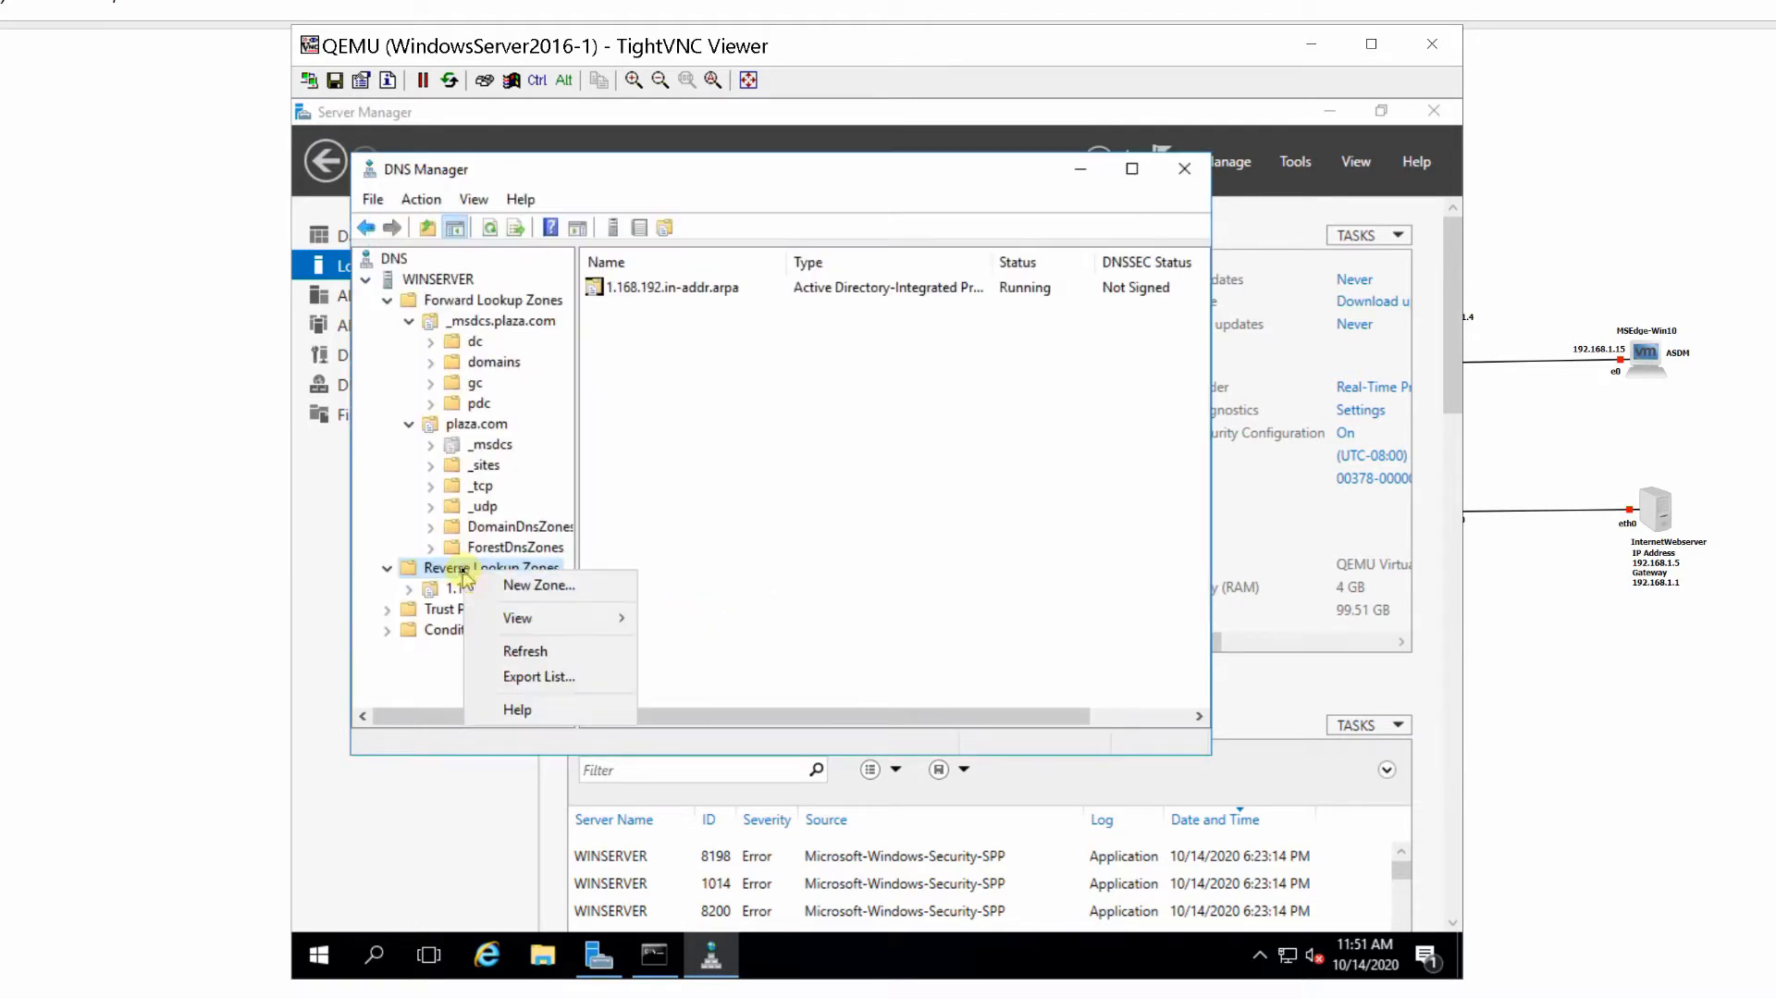
click(518, 590)
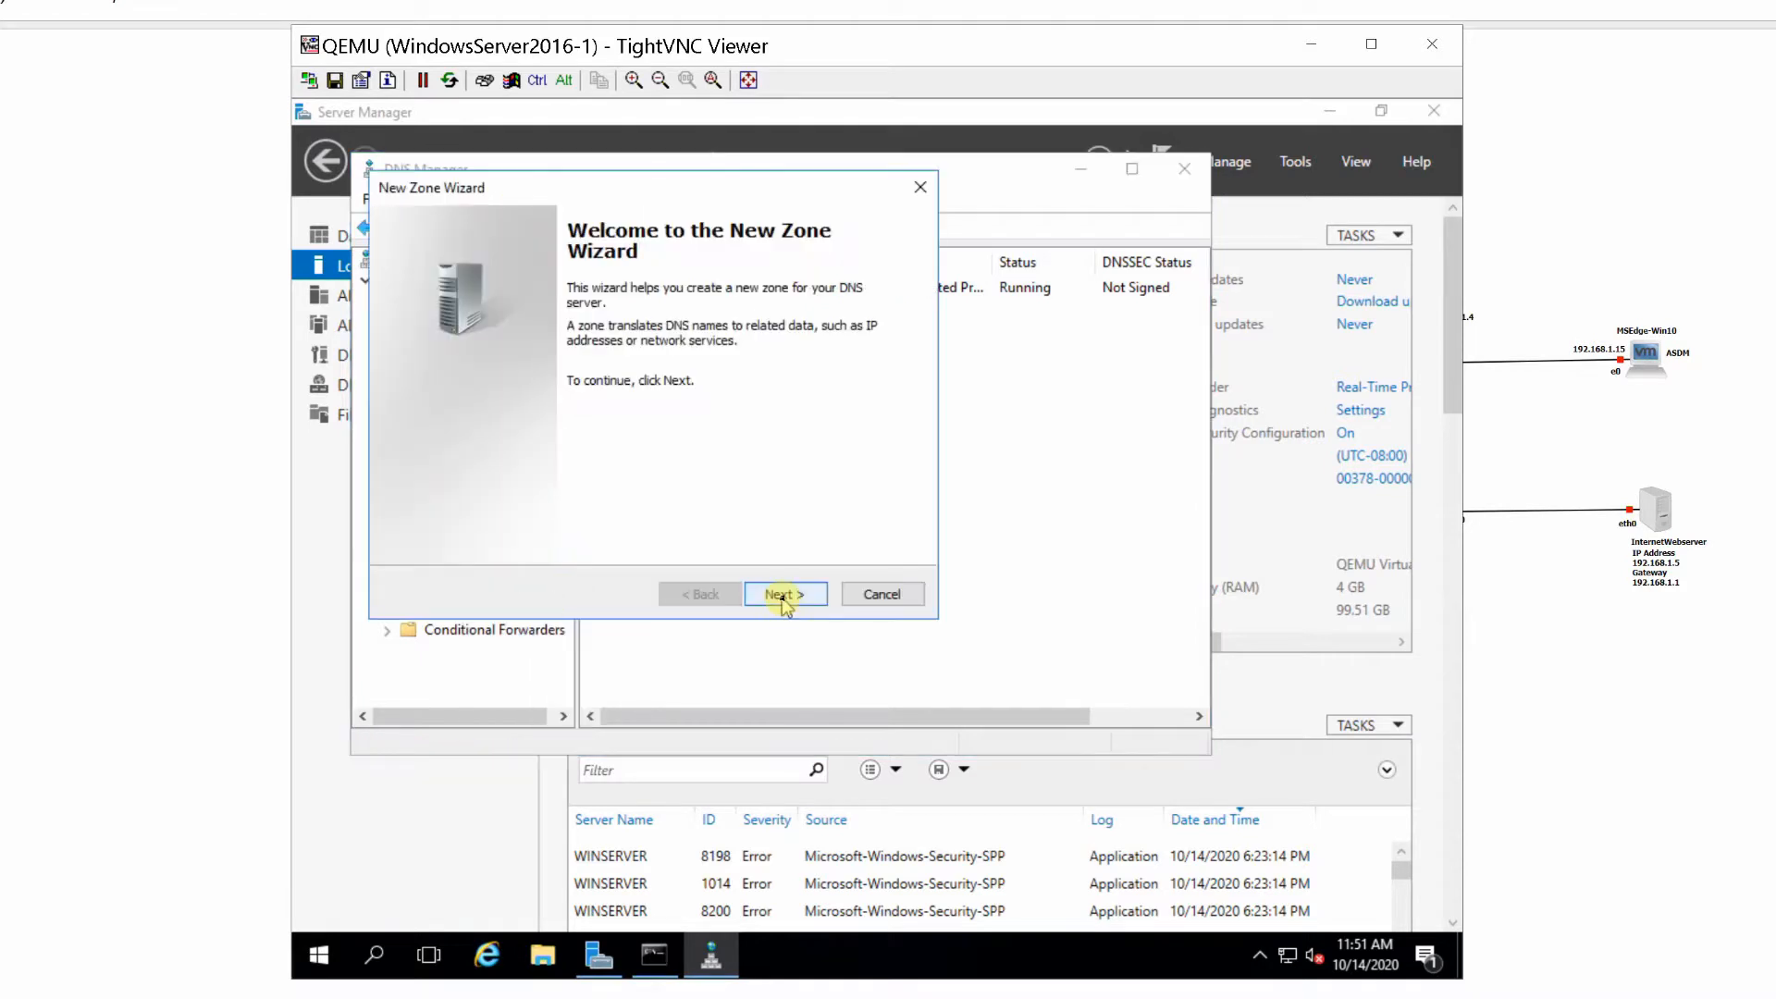
click(782, 596)
click(782, 597)
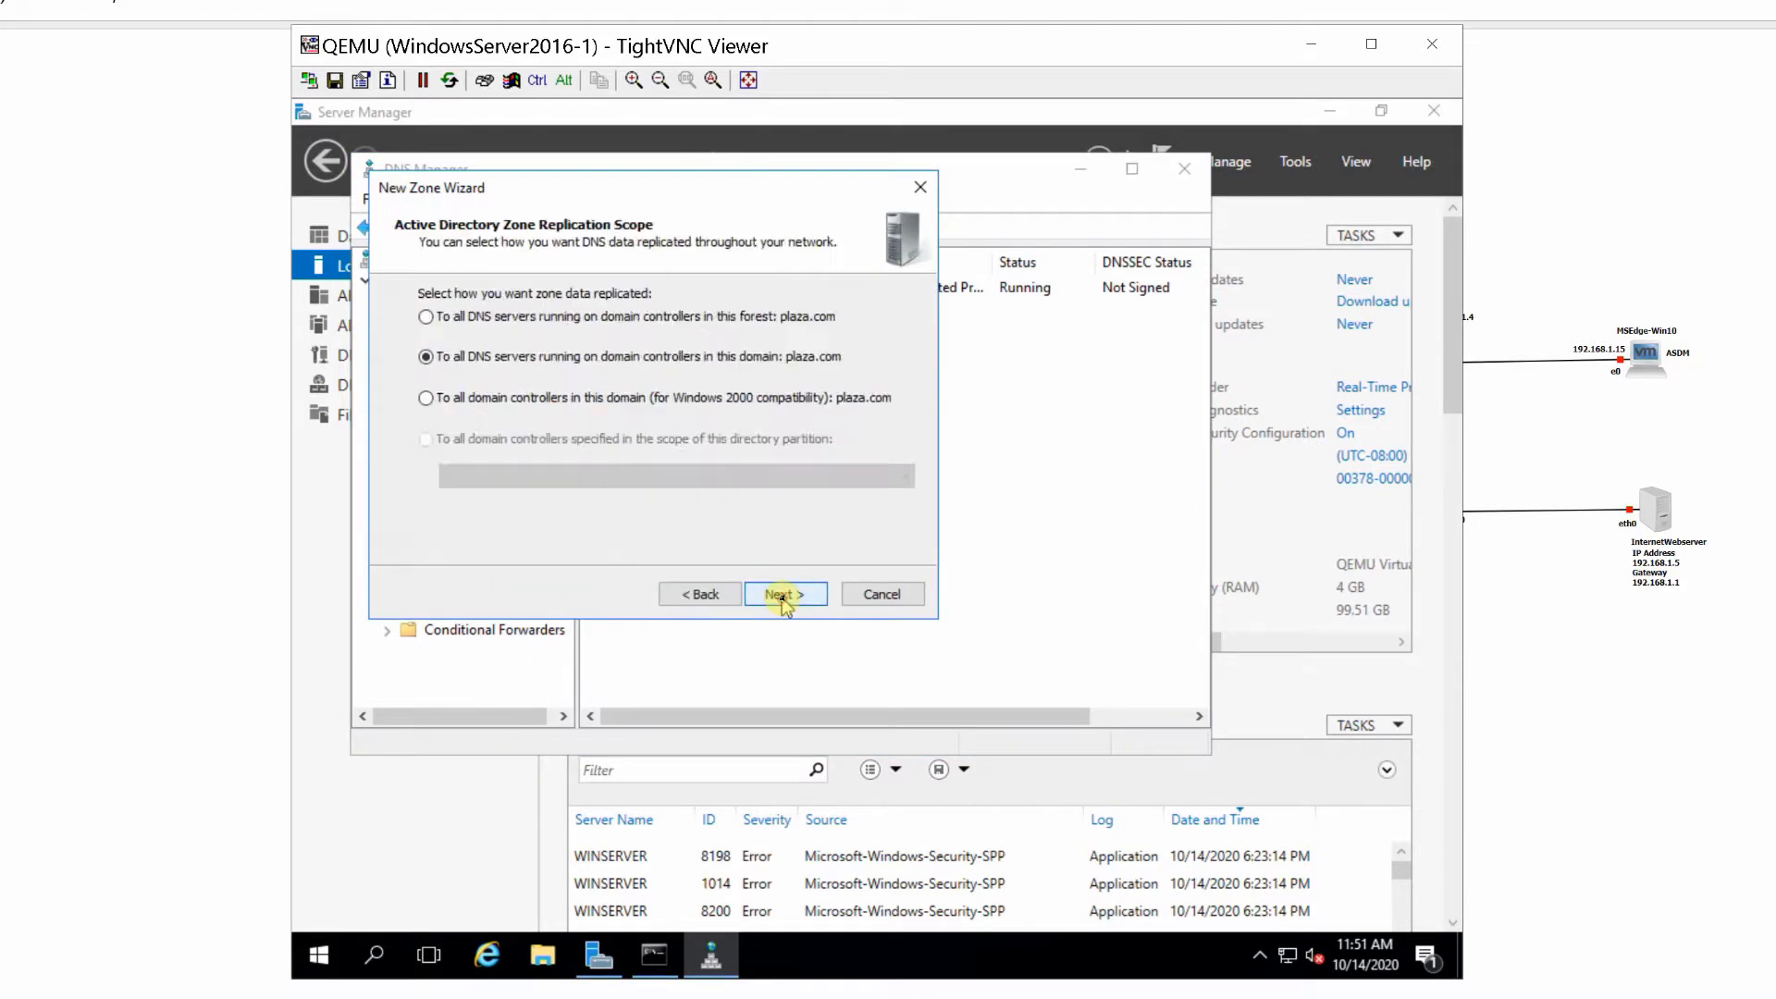
click(782, 597)
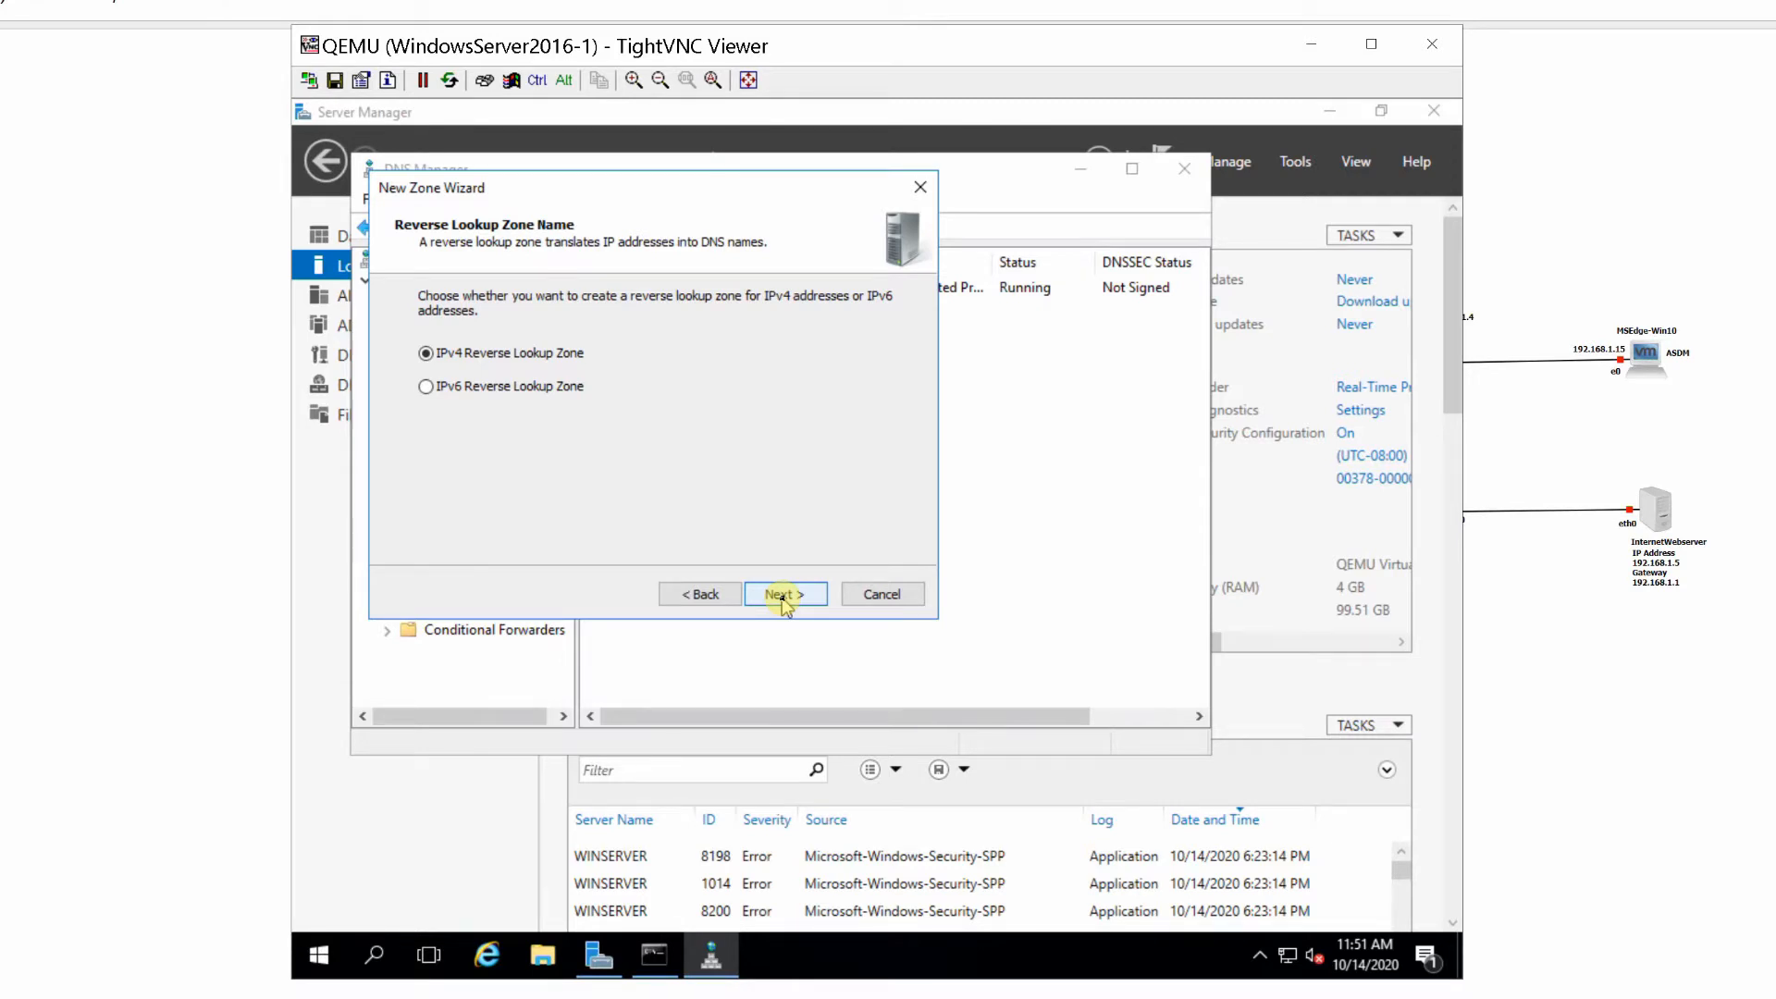
click(782, 597)
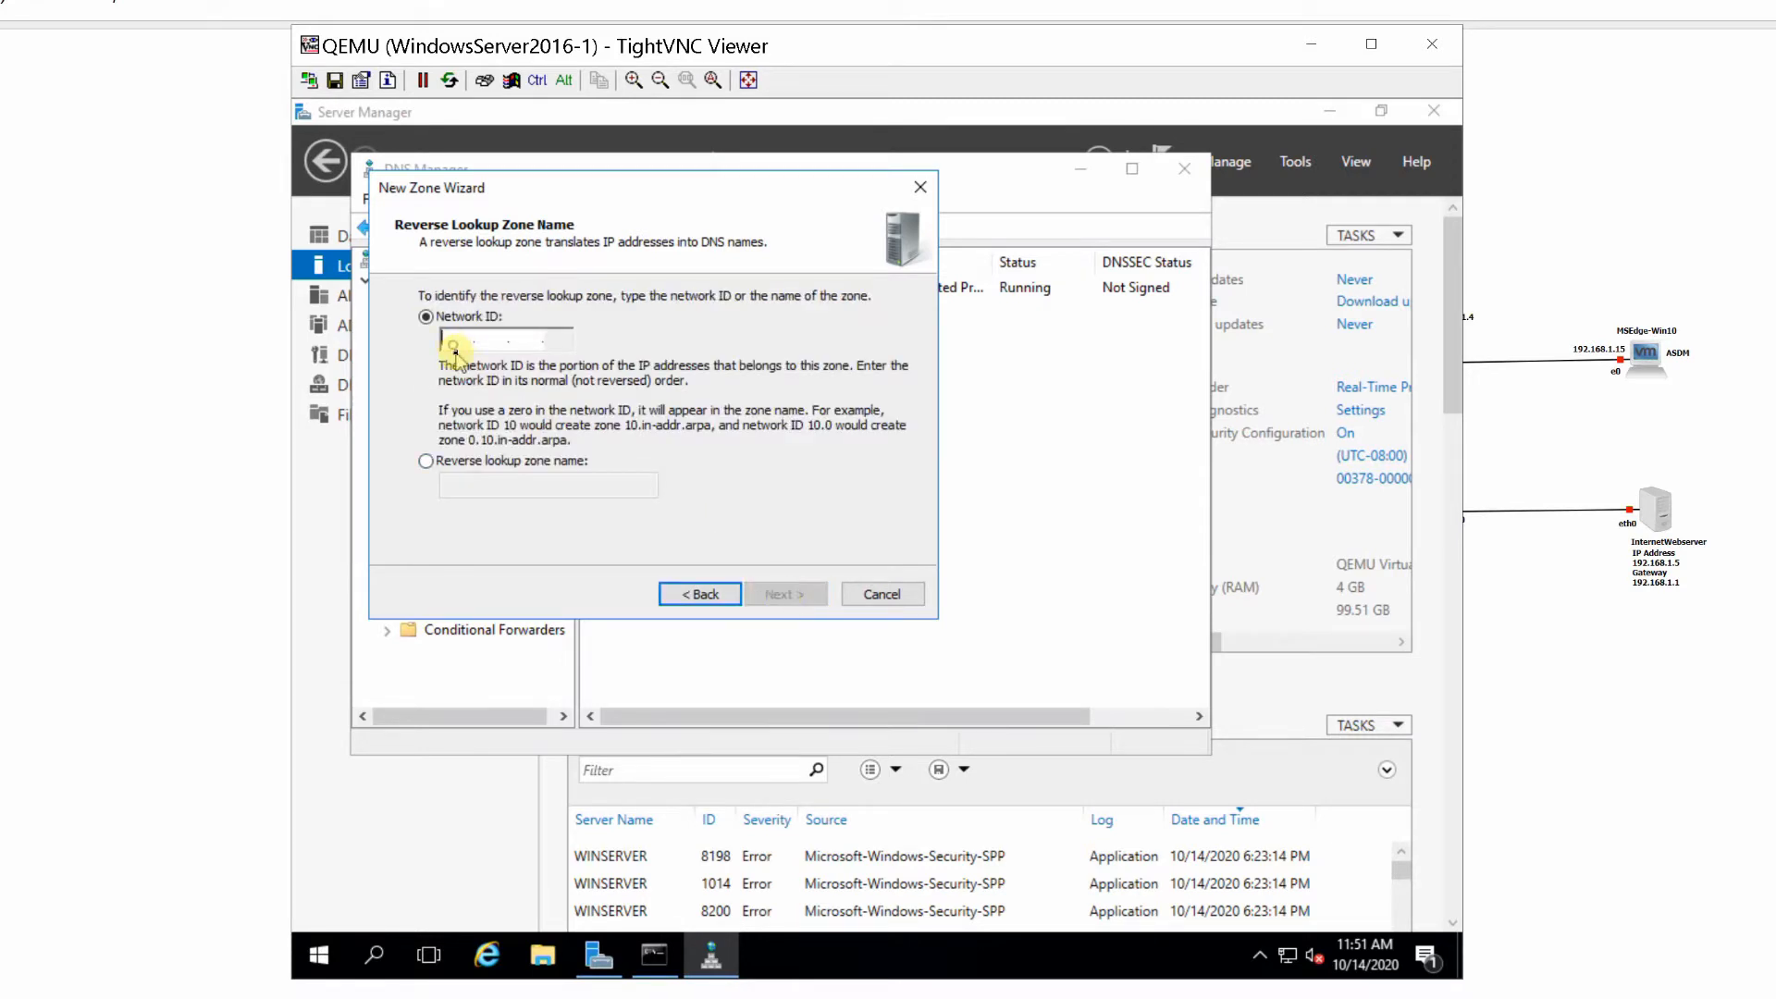
text(192.168.3 .)
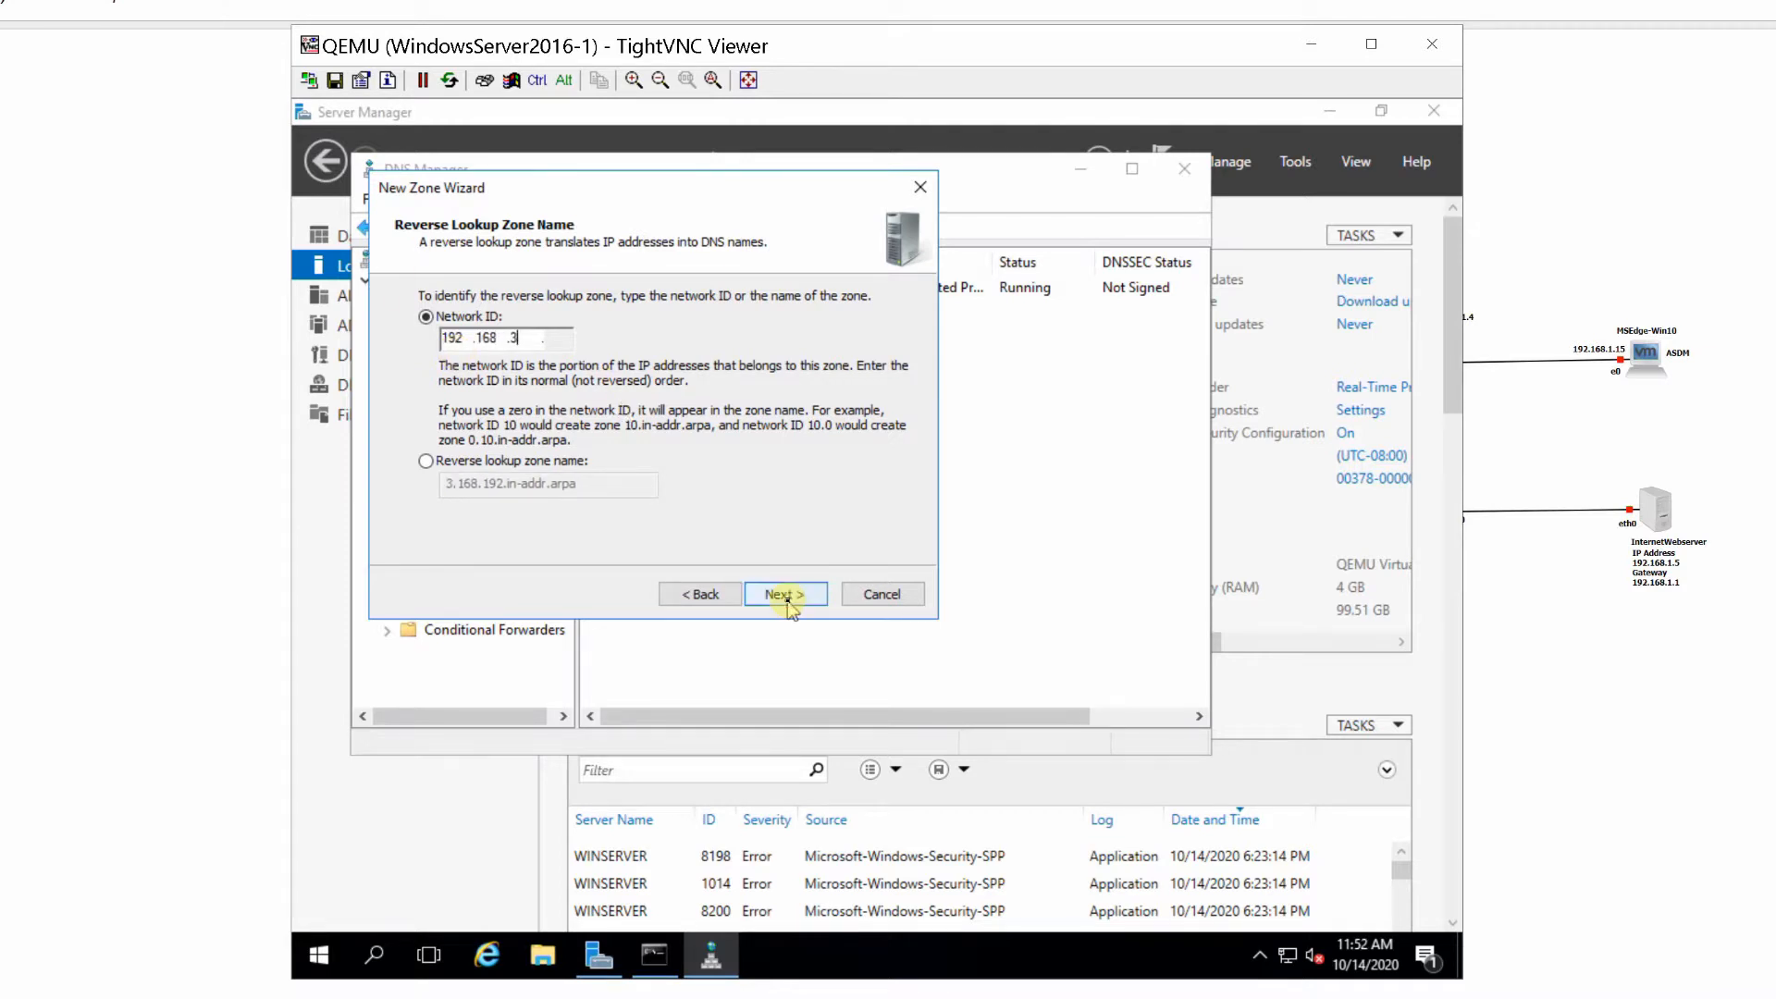
click(785, 597)
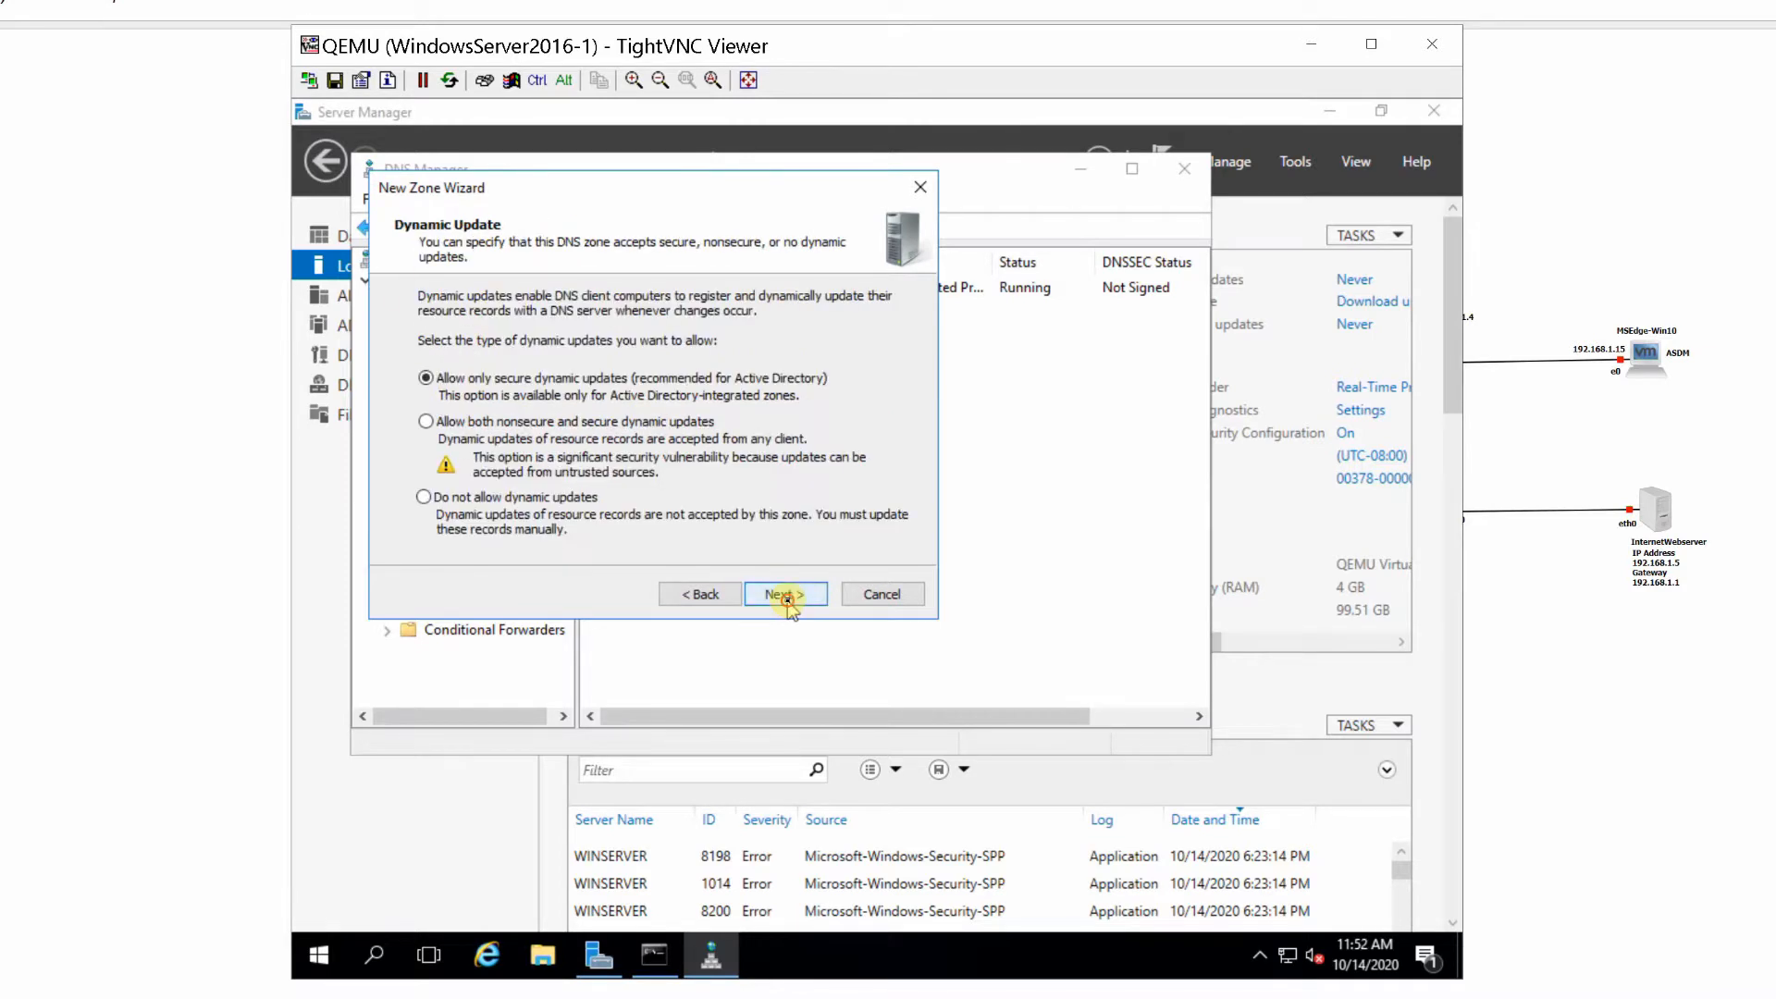
click(784, 596)
click(785, 597)
- Create a third Active Directory-integrated primary IPv4 reverse lookup zone for network ID 192.168.5, with only secure dynamic updates
right_click(523, 574)
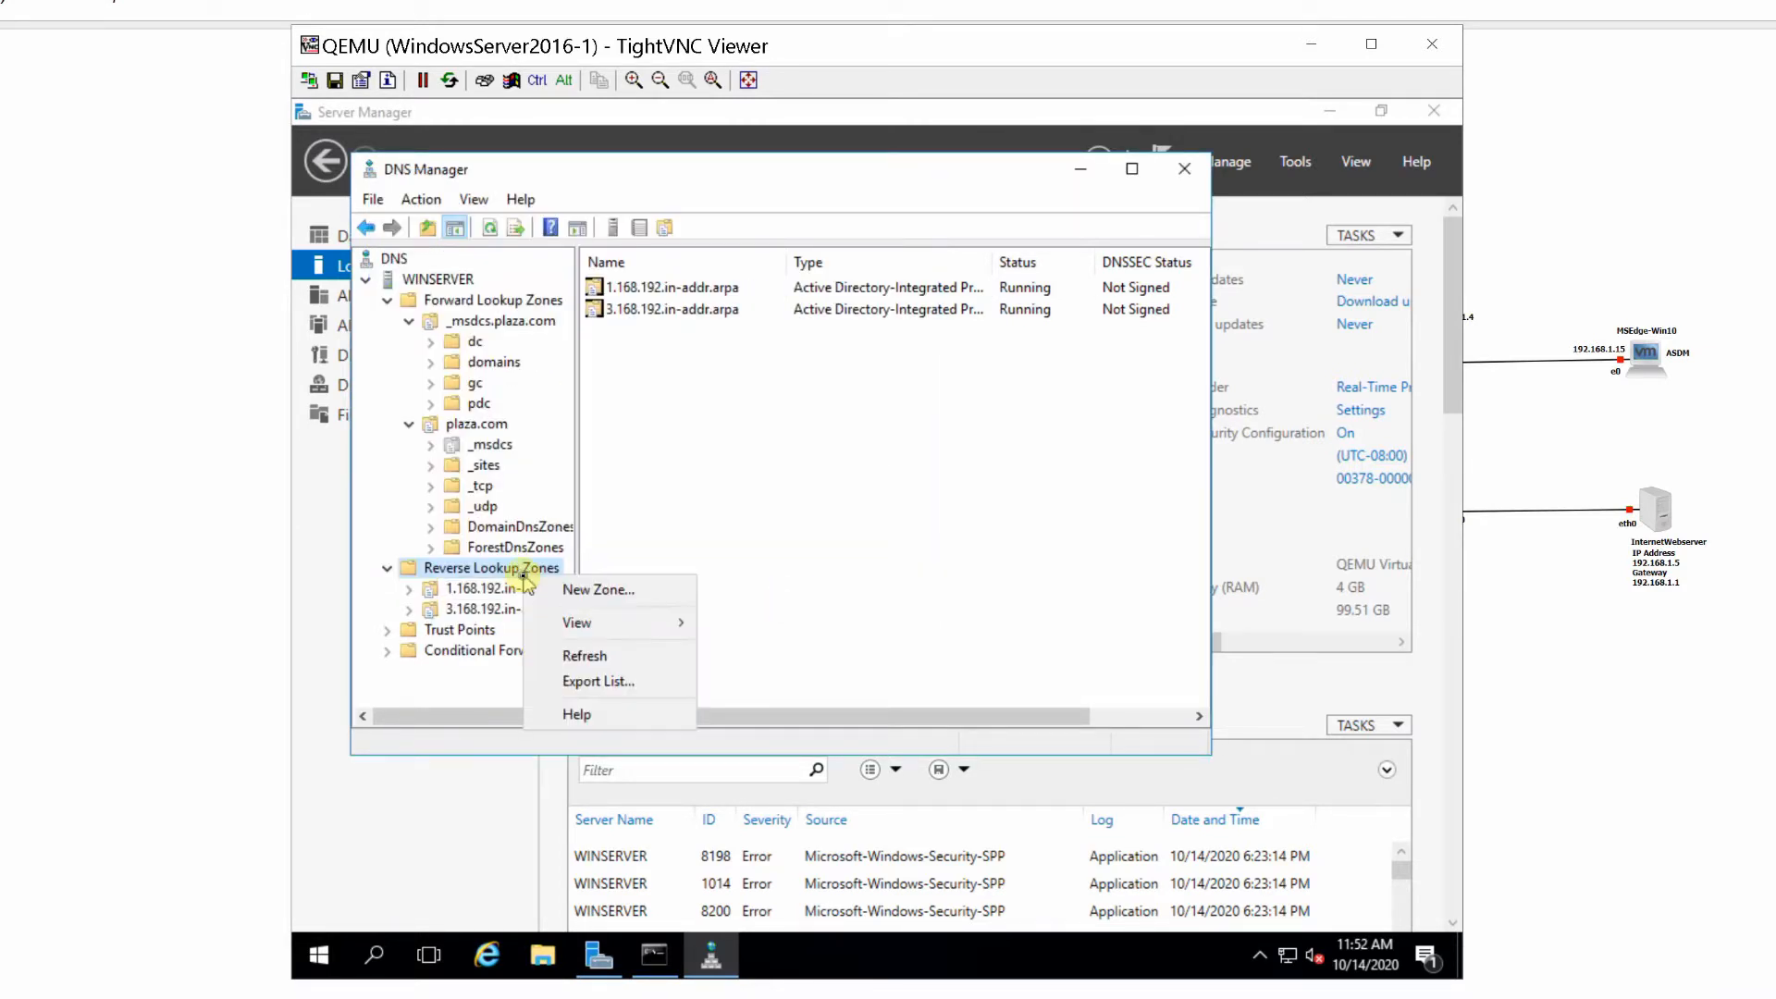
click(592, 587)
click(776, 594)
click(775, 594)
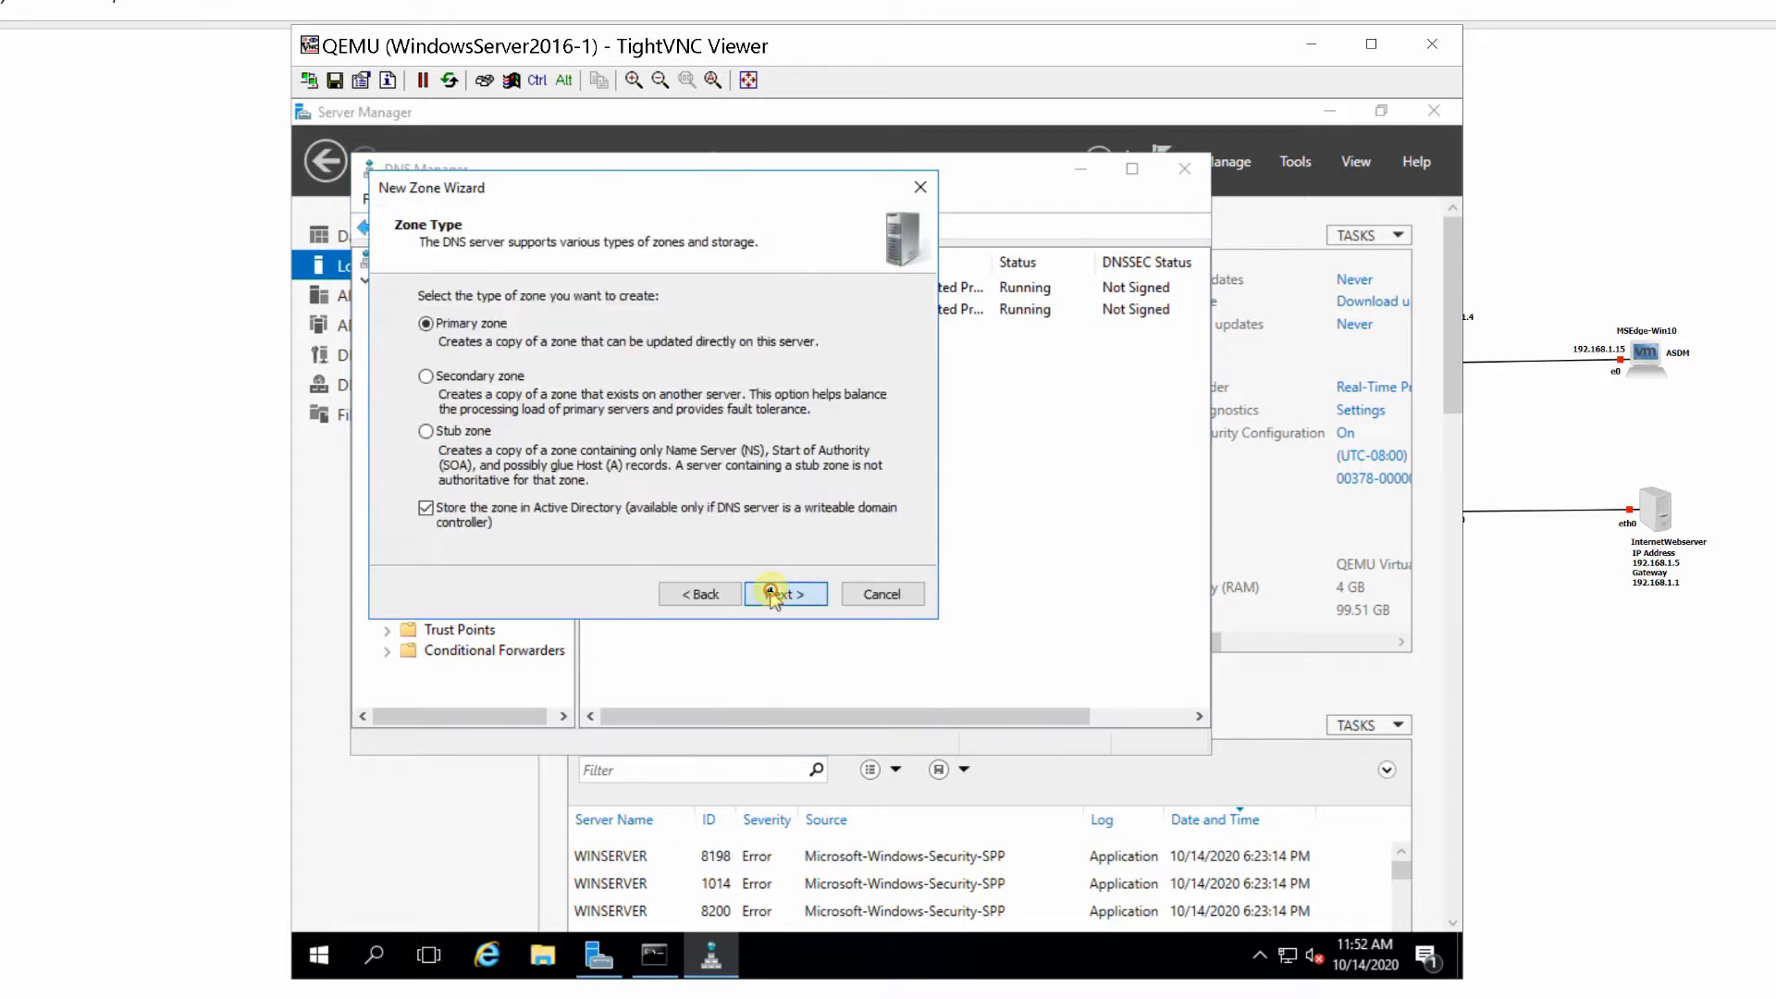
click(775, 594)
click(775, 594)
text(192.168 .5 .)
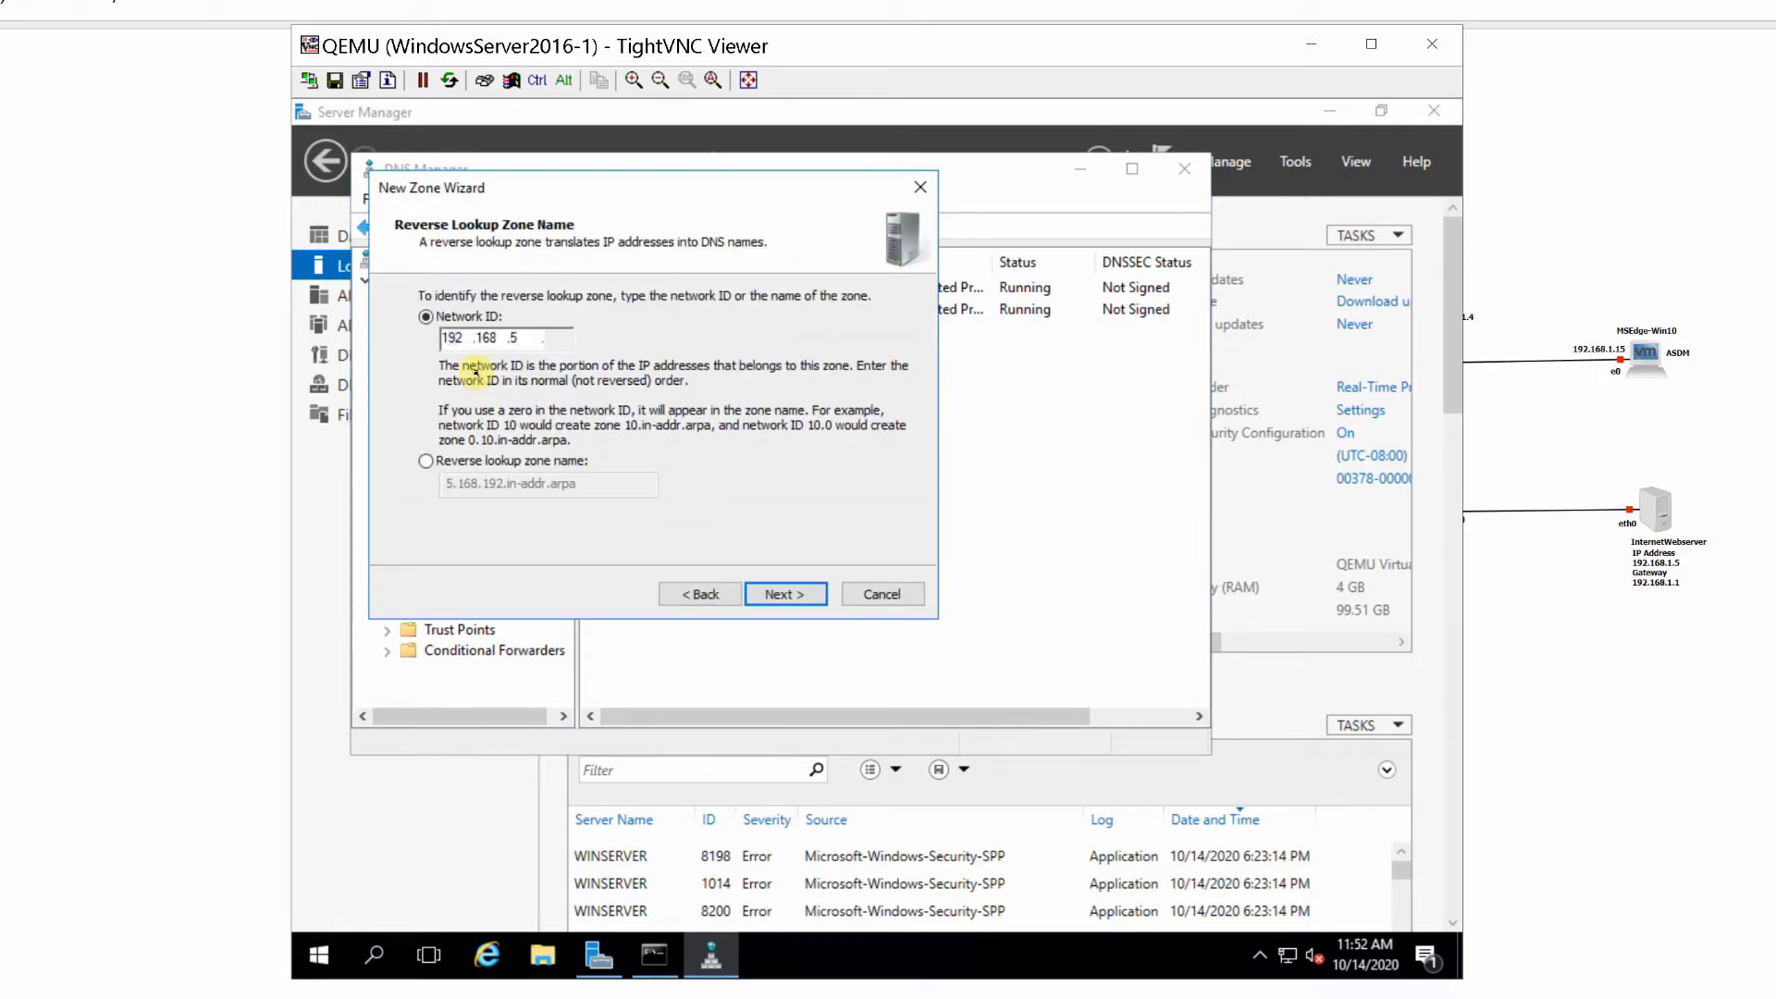
click(781, 593)
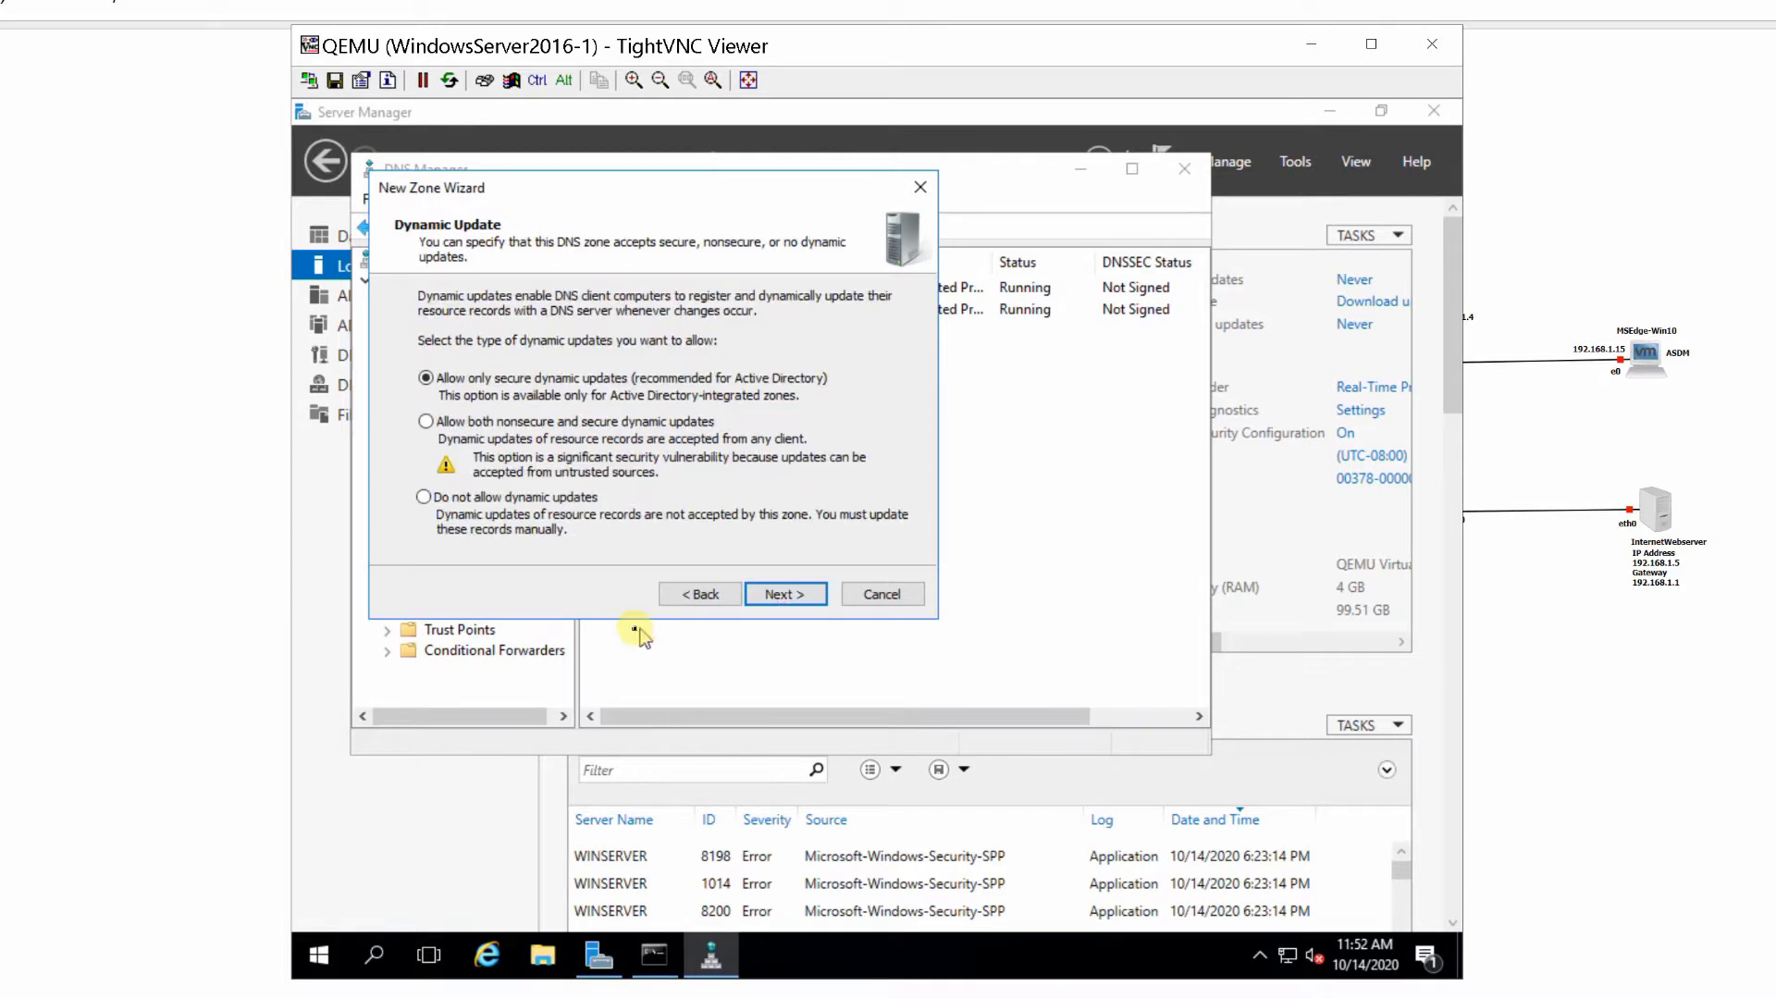
click(777, 597)
click(778, 598)
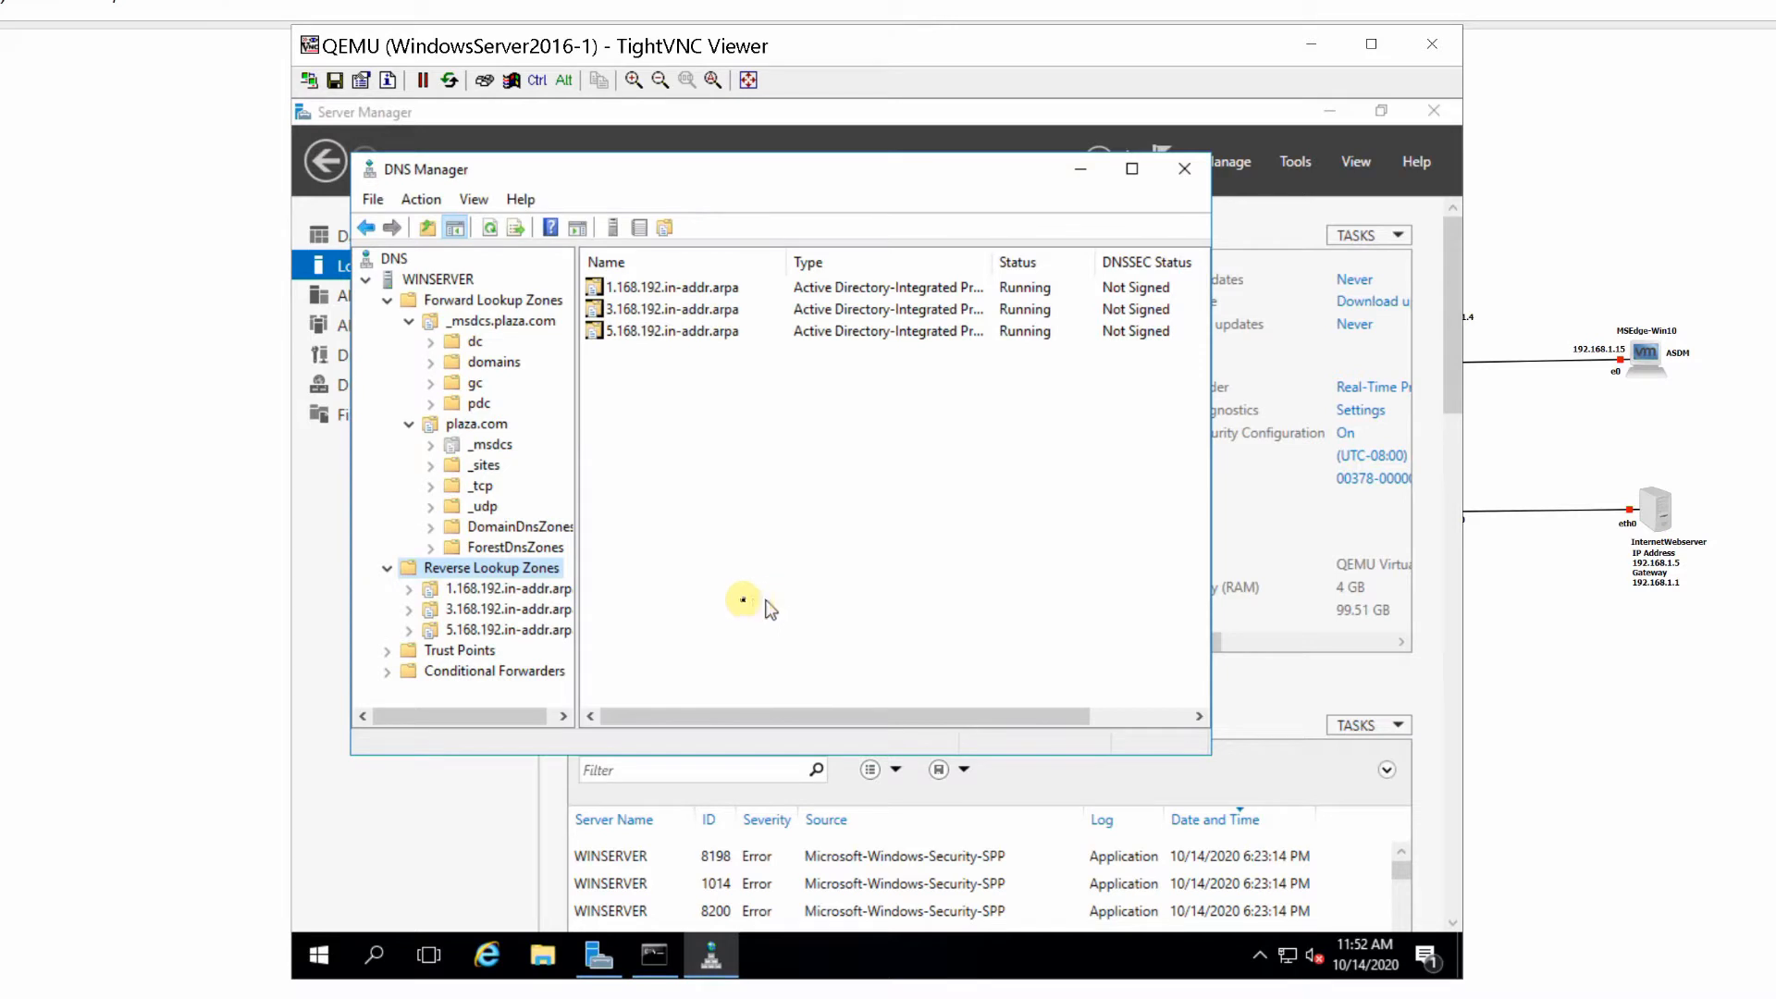
- Add a host record named win16s1 to the plaza.com forward zone with IP address 192.168.1.4 and an associated PTR record
click(478, 428)
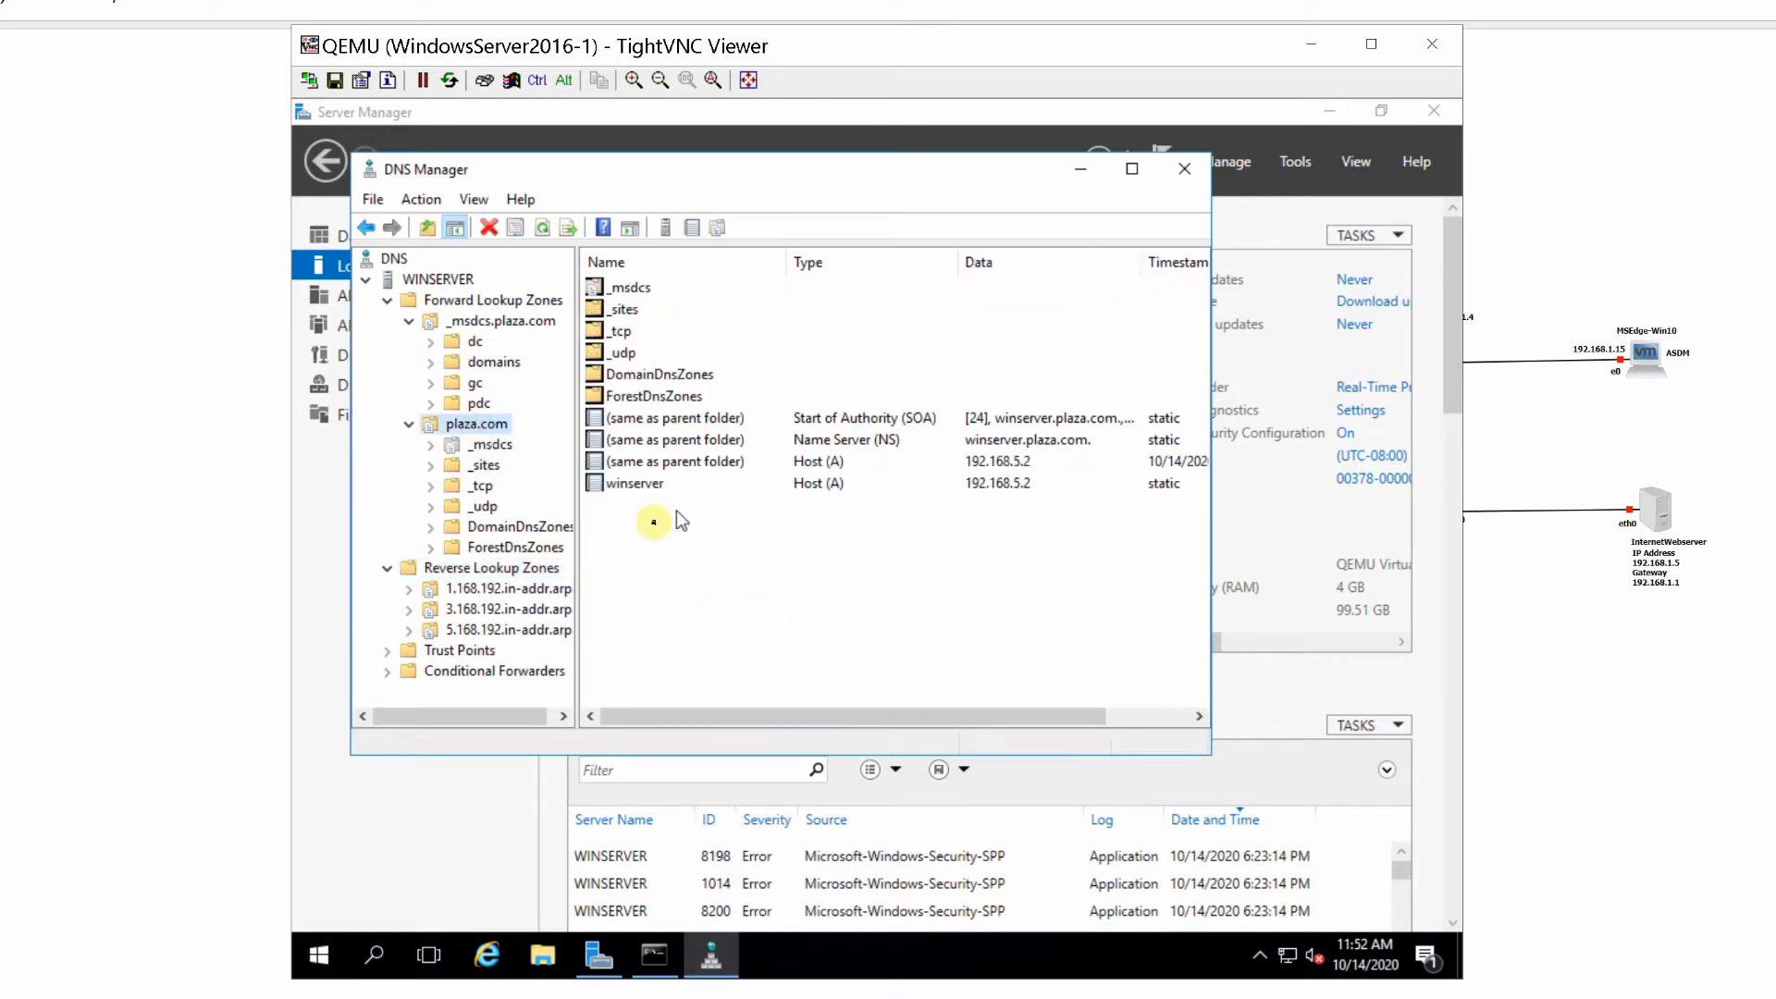
right_click(477, 431)
click(533, 497)
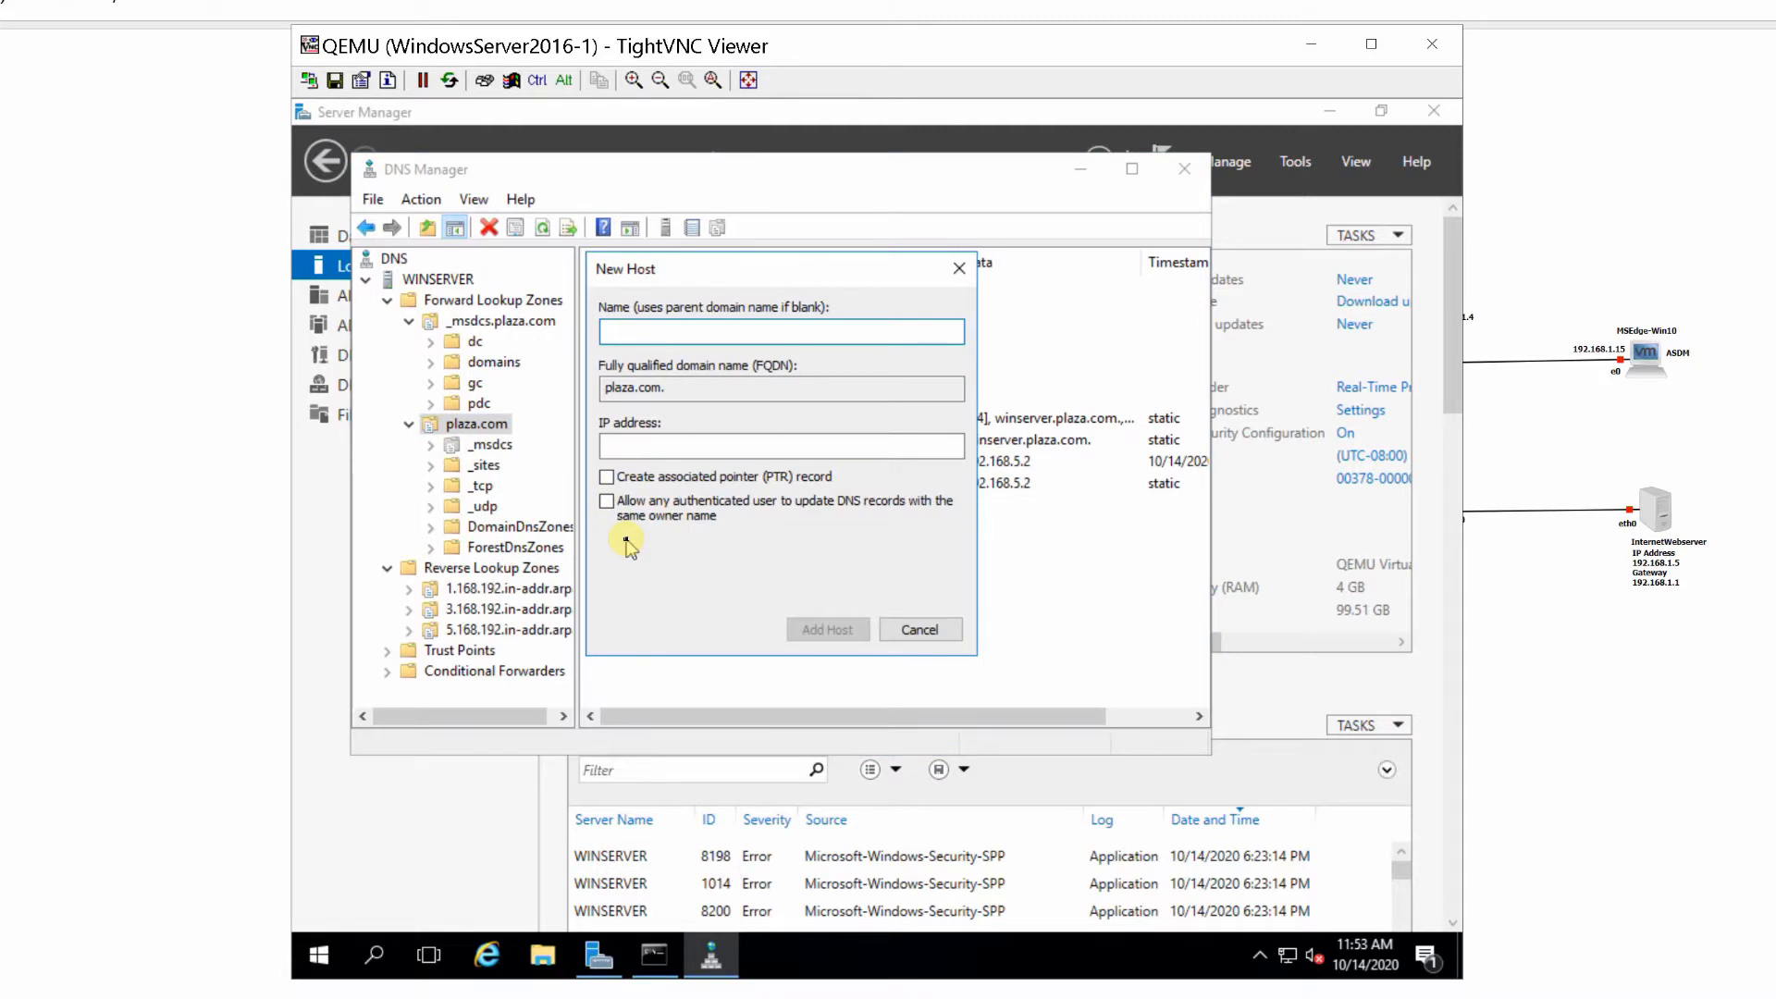
text(win16s1)
click(624, 452)
text(19)
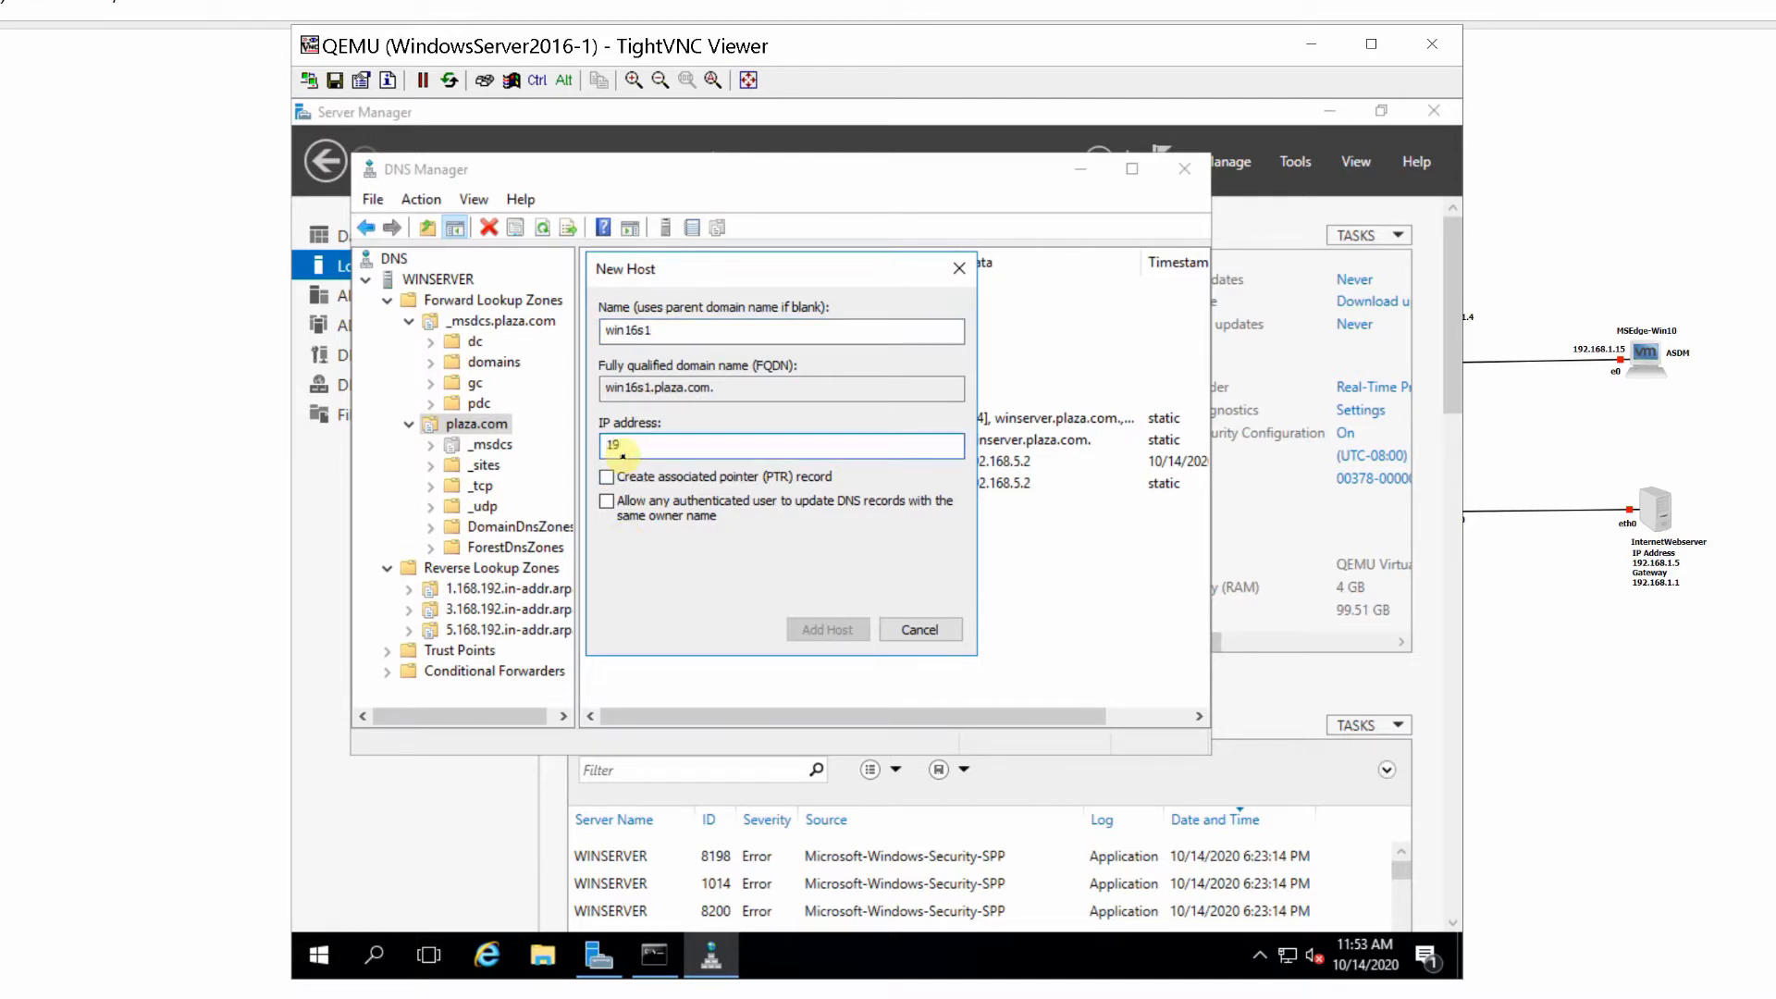
text(2.168.1.4)
click(607, 476)
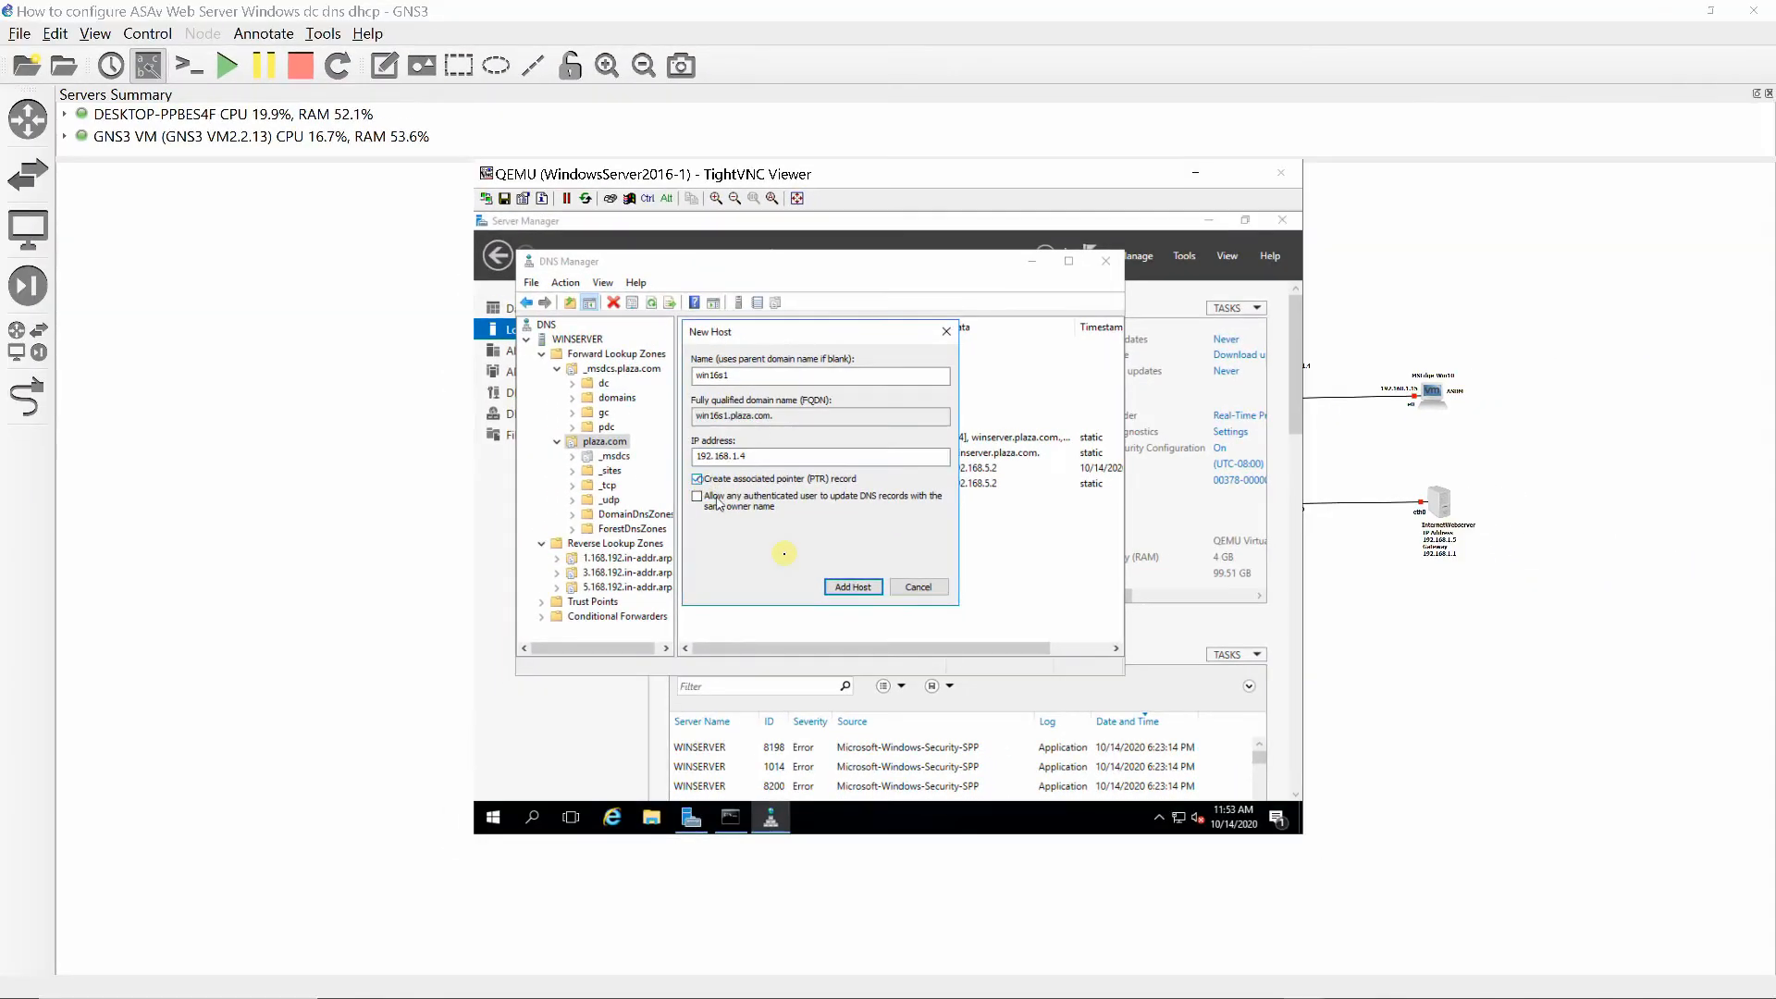
click(851, 587)
click(1015, 575)
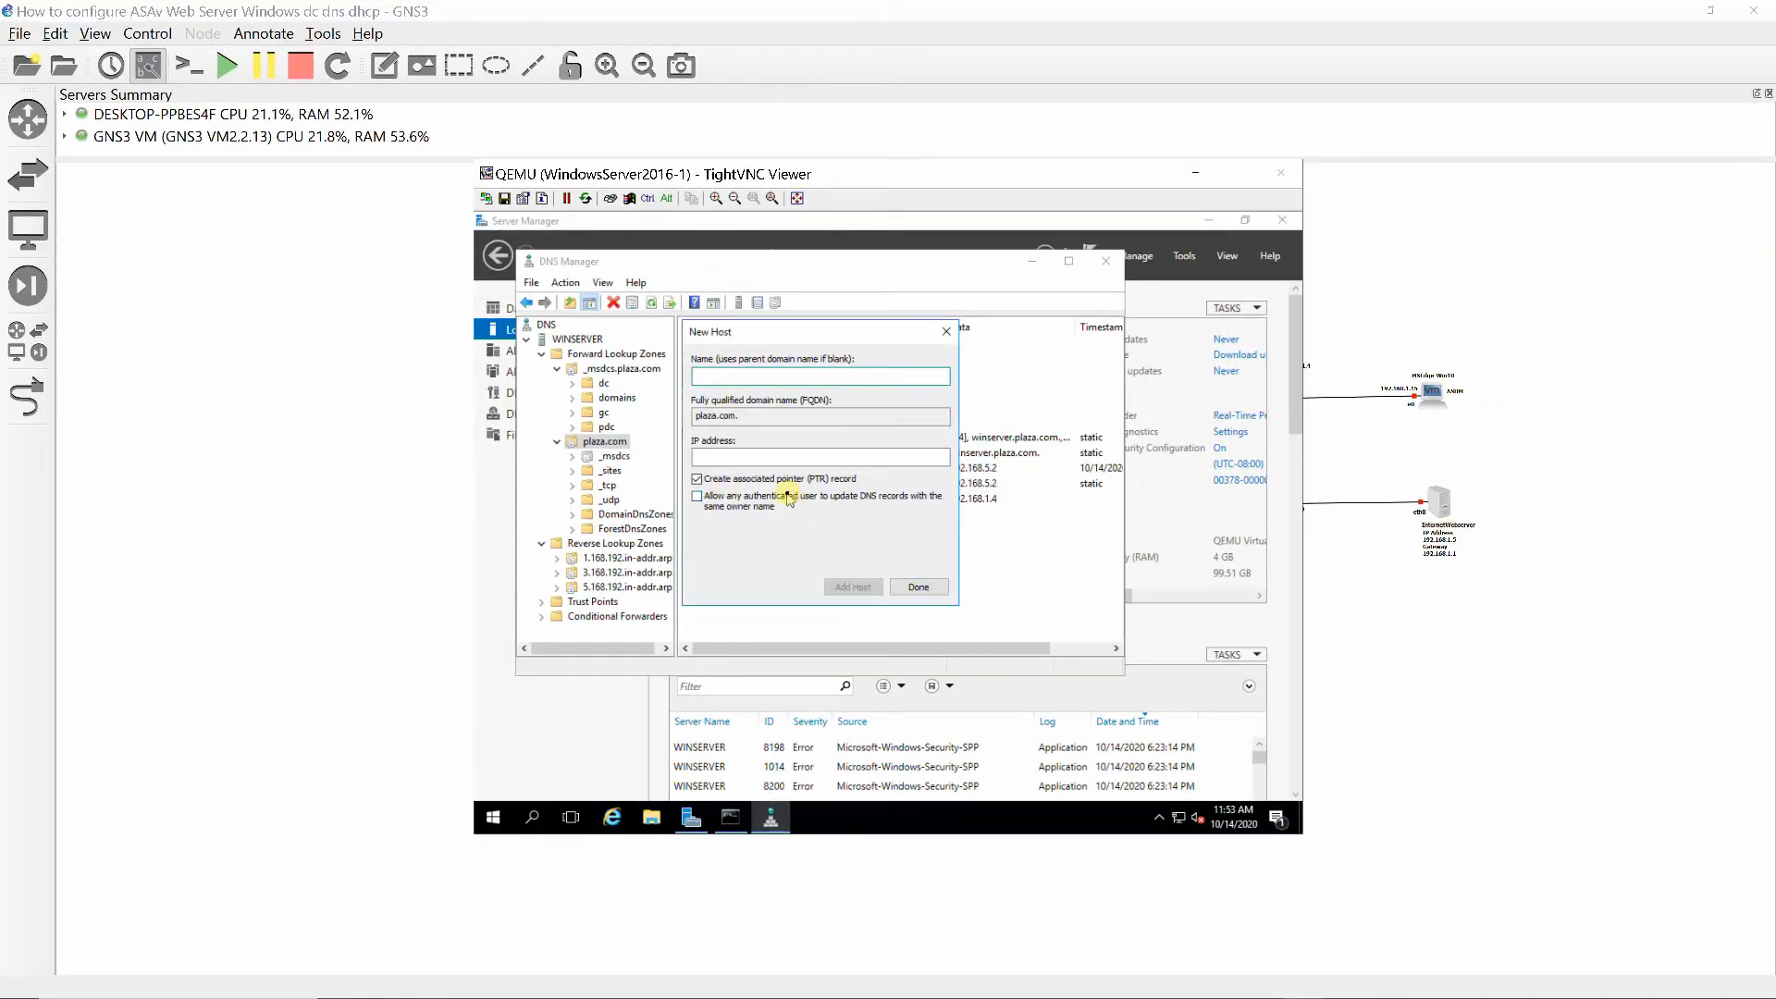
- Add a host record named webserver in plaza.com with IP address 192.168.3.100 and an associated PTR record, then finish adding hosts
text(webserver)
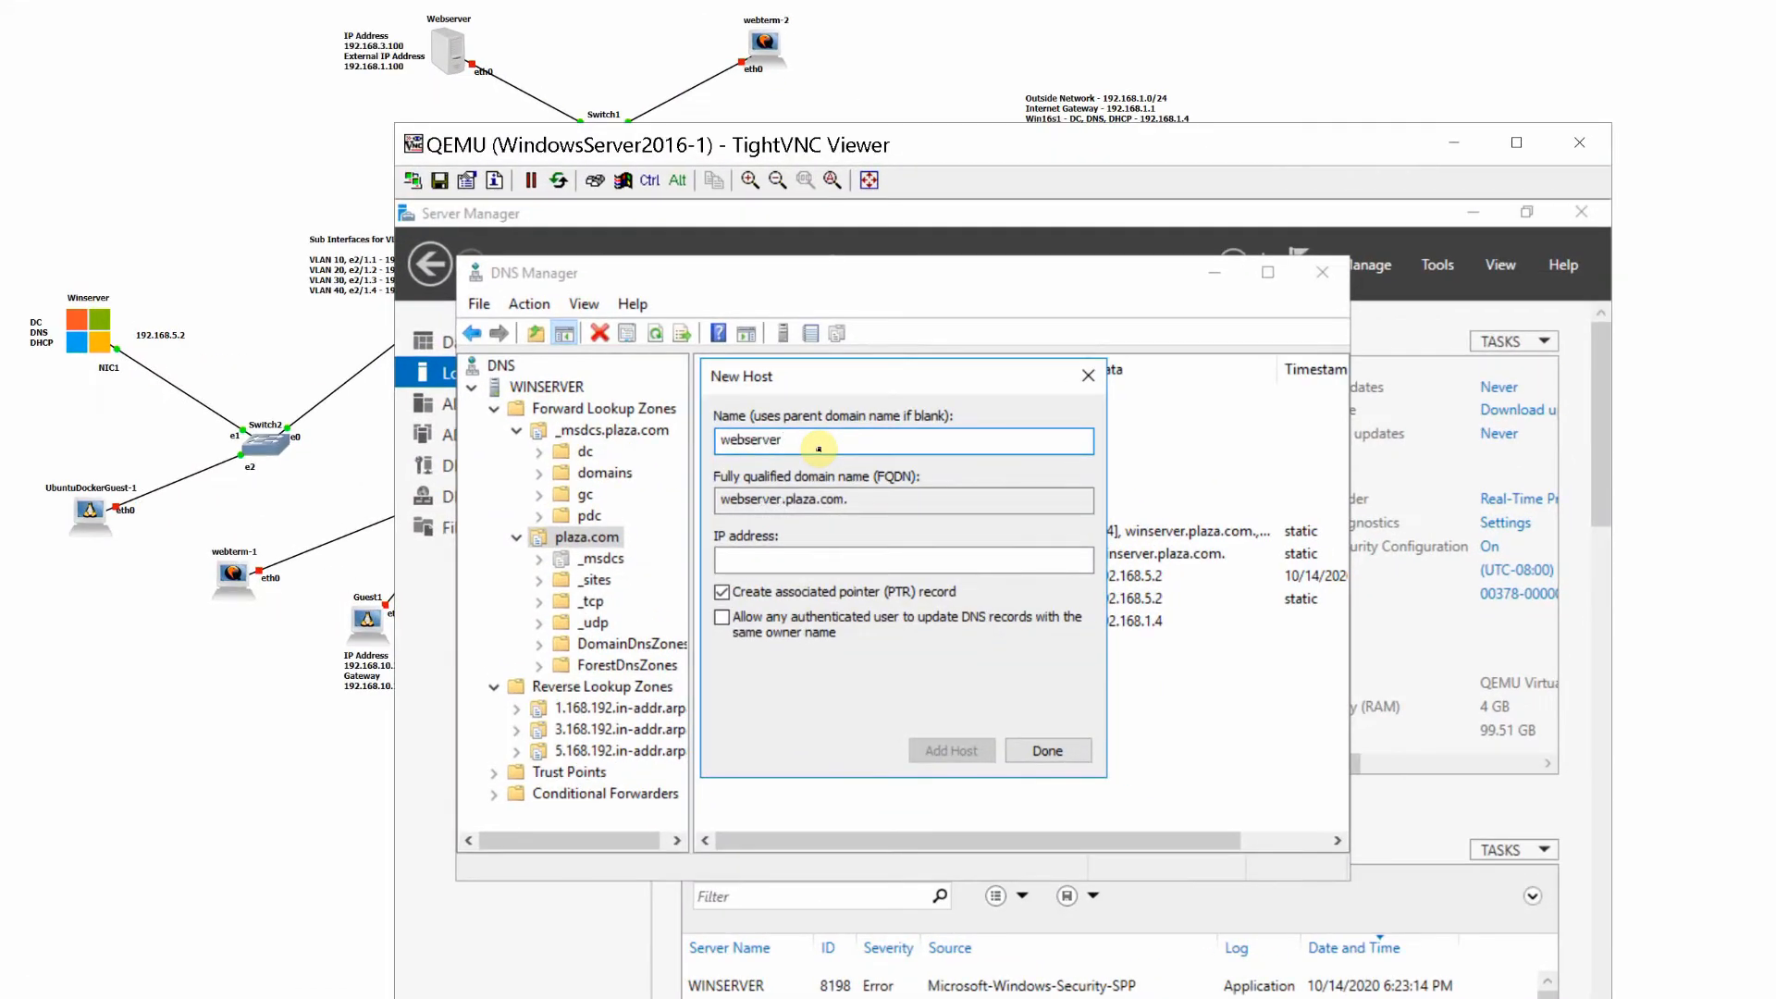
key(Tab)
key(Tab)
text(192)
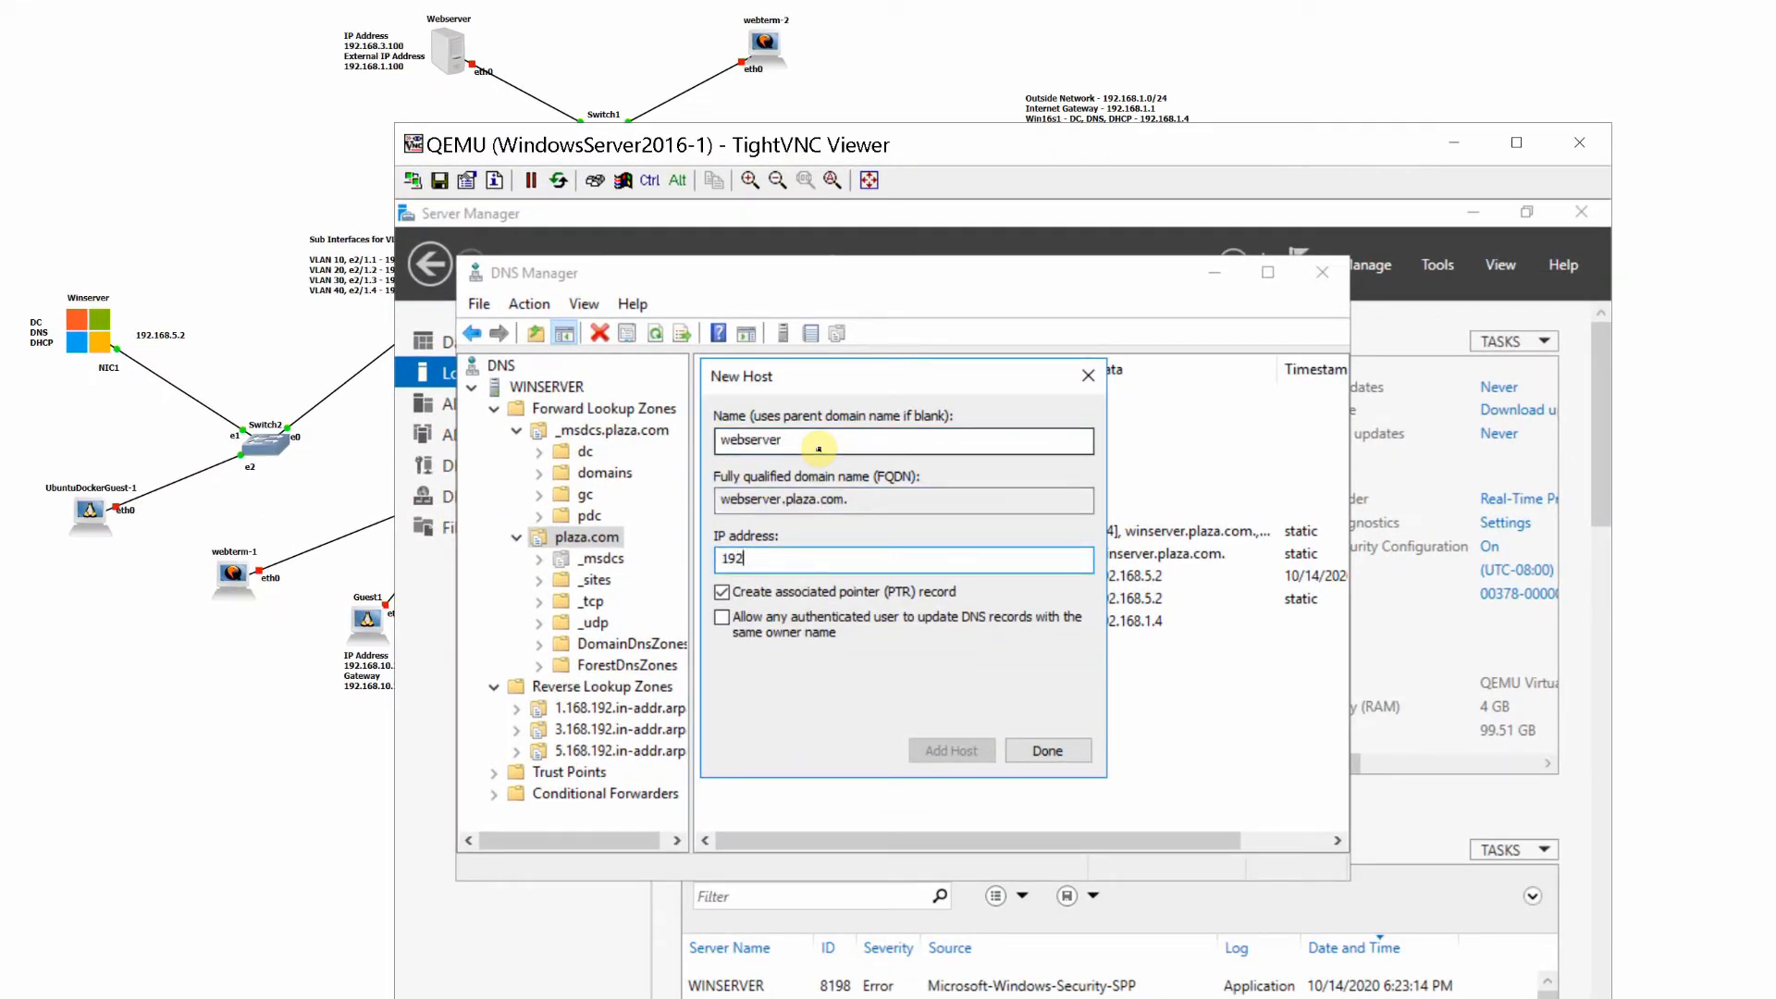
text(.168.3.100)
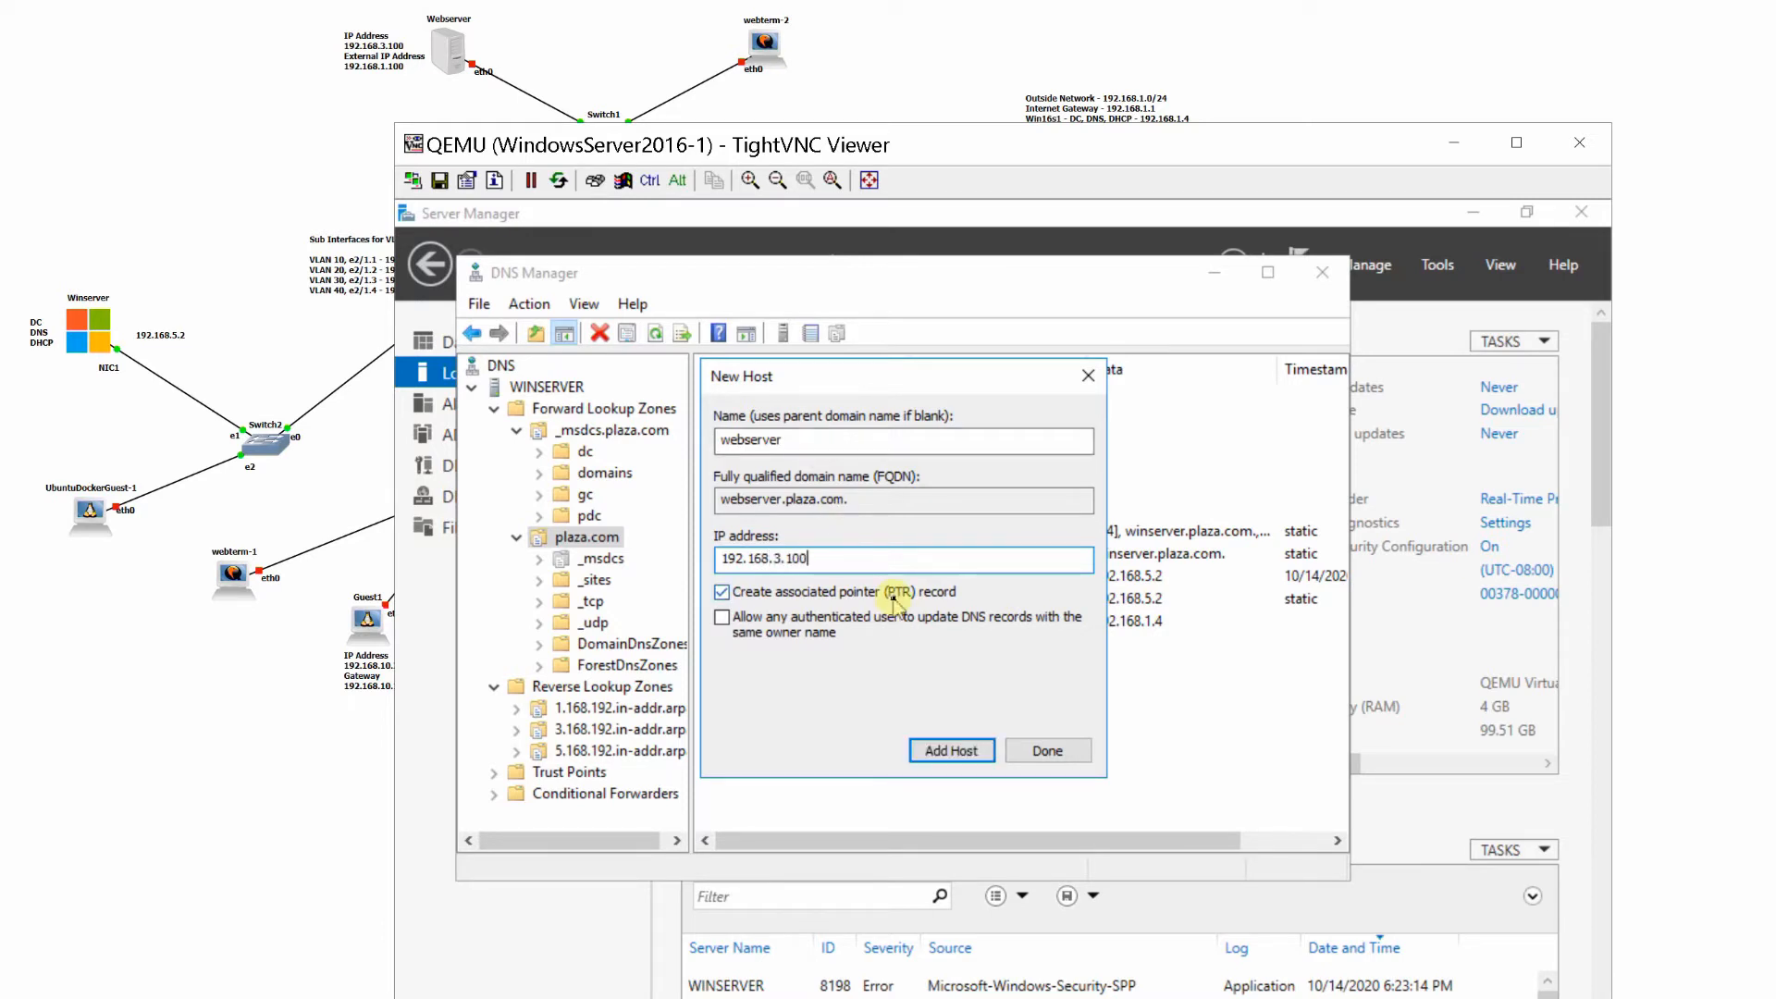
click(946, 750)
click(1164, 737)
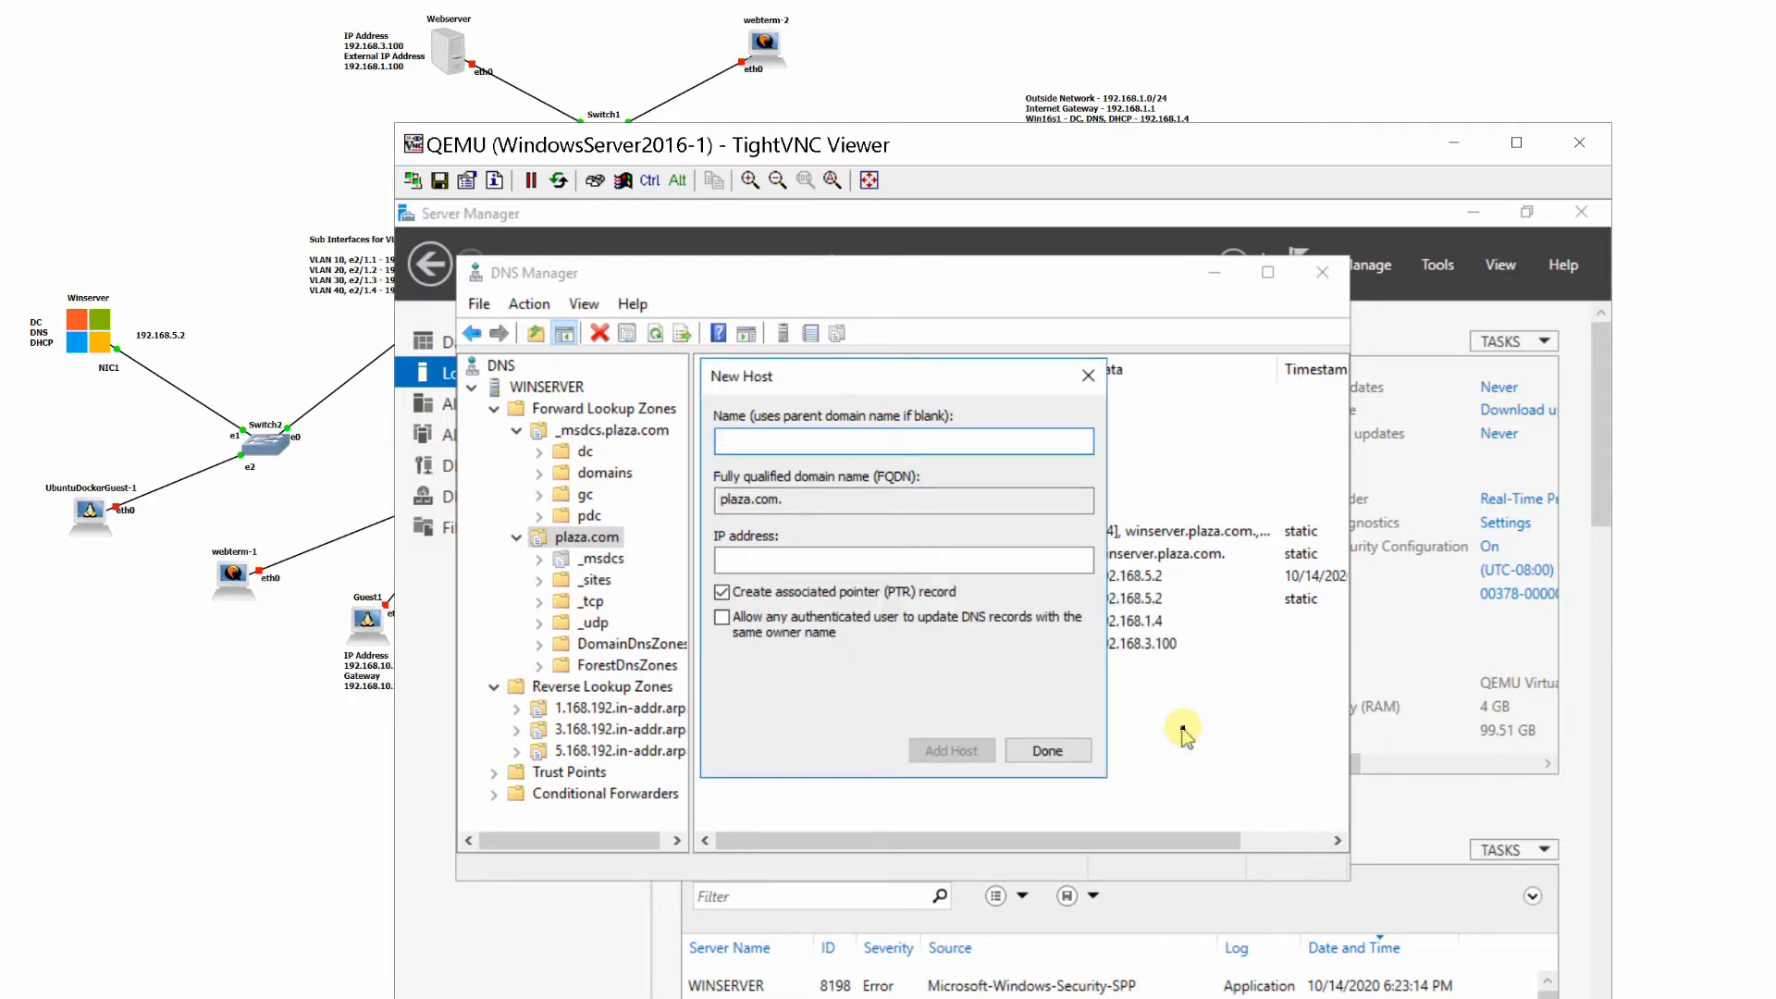
click(1049, 752)
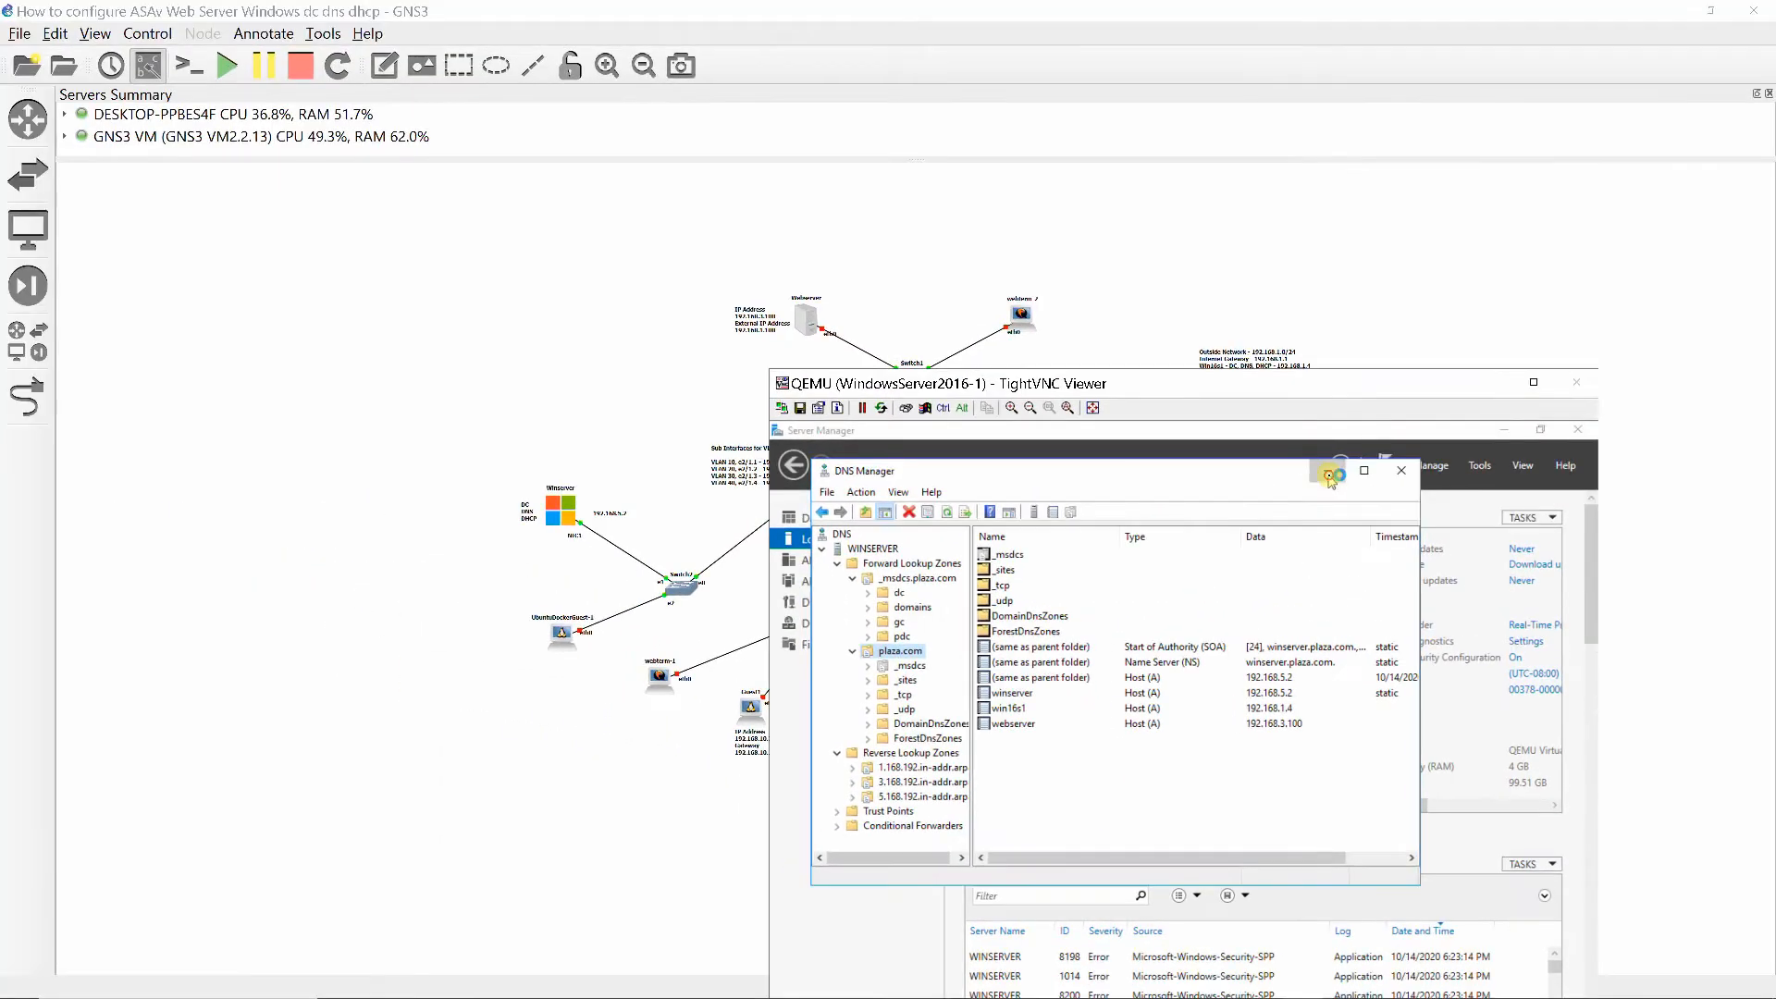
- Put DNS Manager away, open the DHCP console, expand the server's IPv4 node, and widen the tree and window
click(1329, 478)
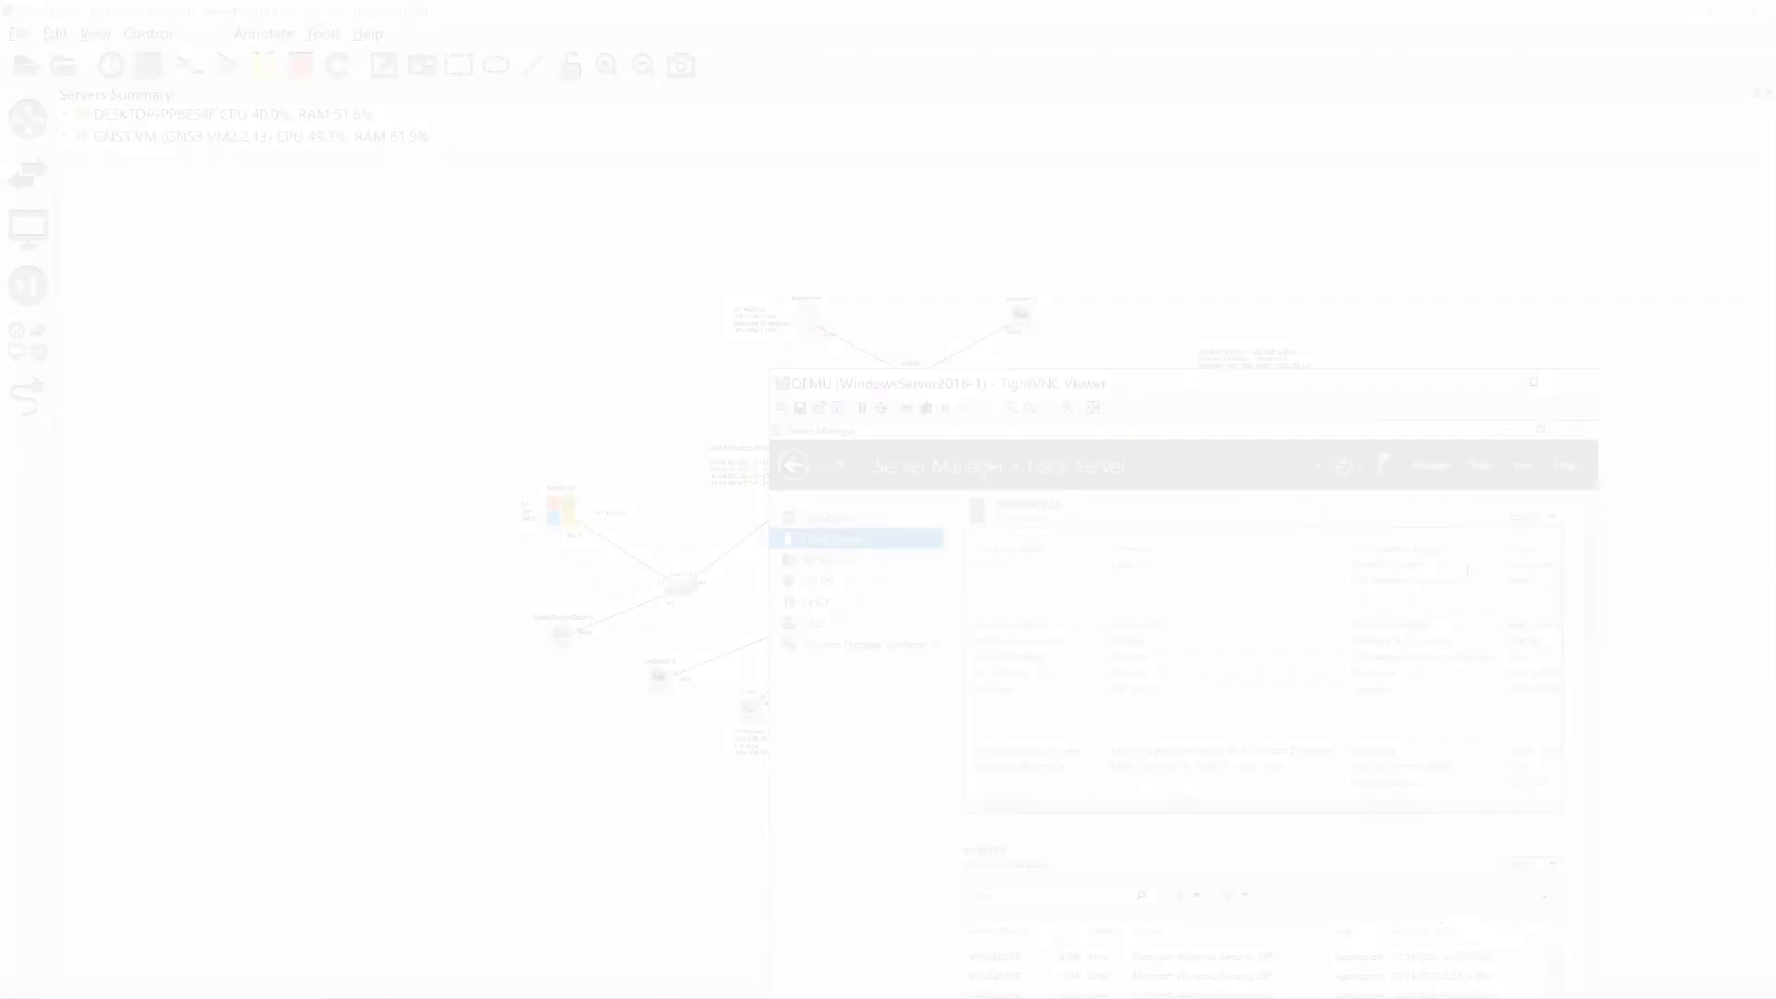
click(1480, 464)
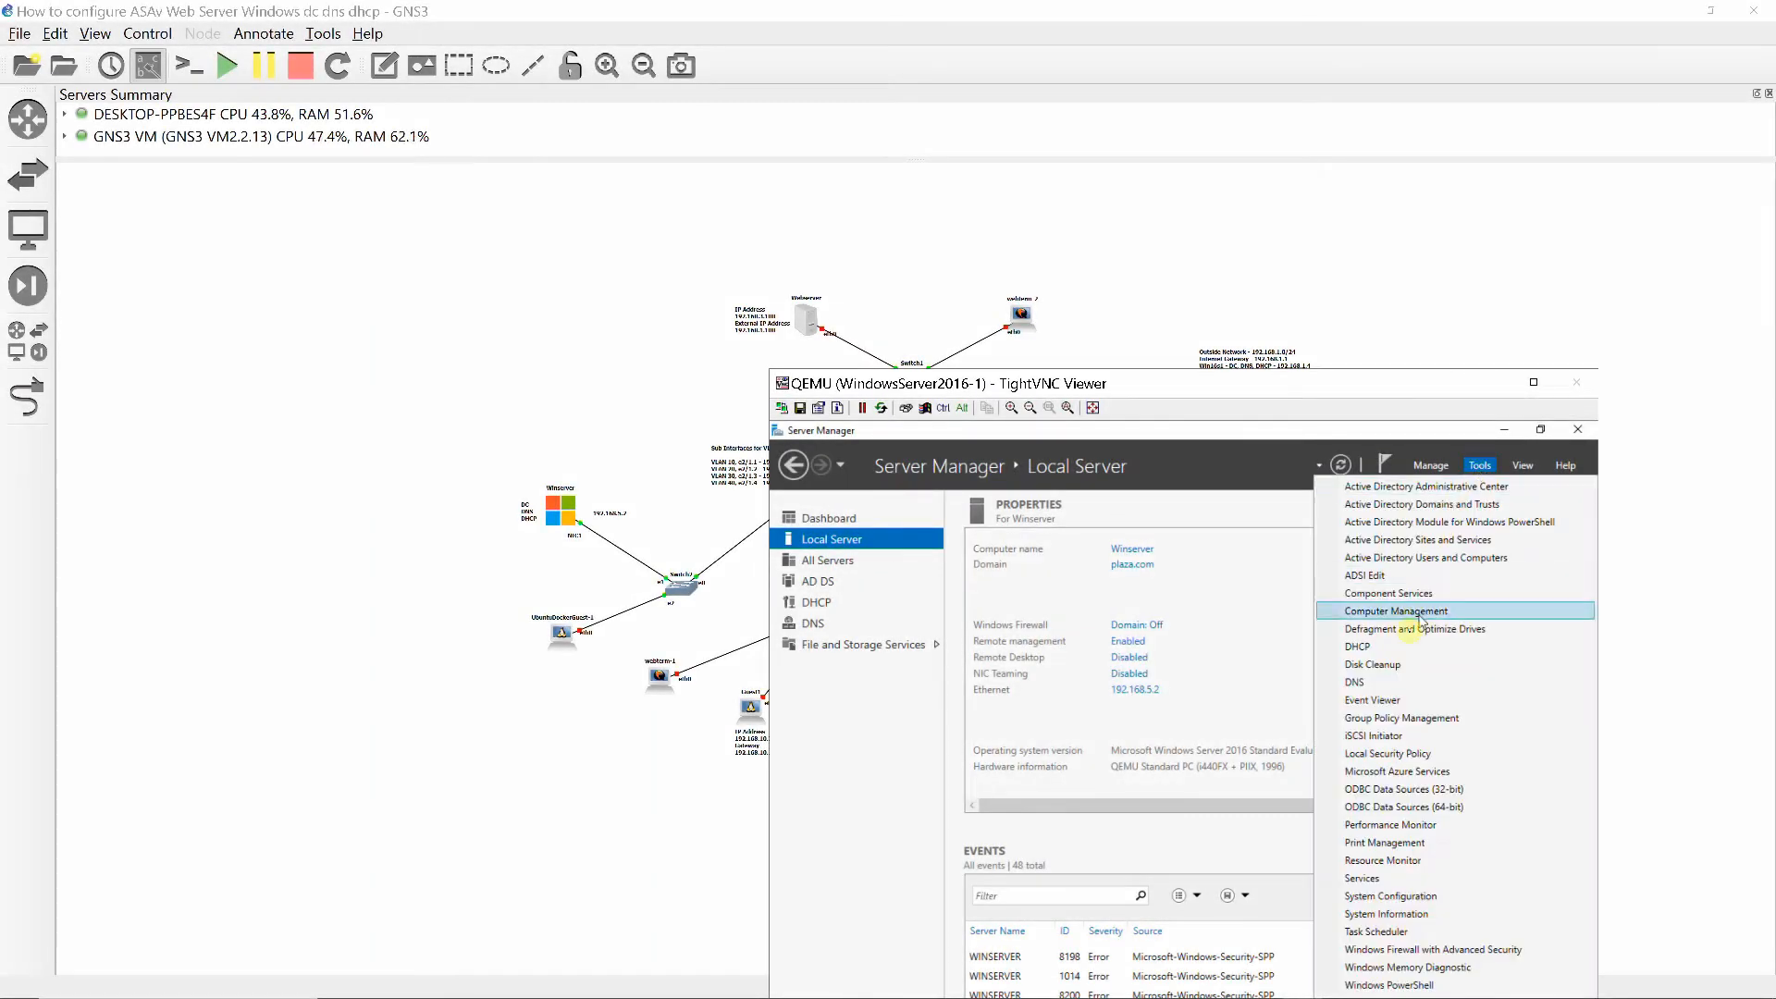
click(1379, 646)
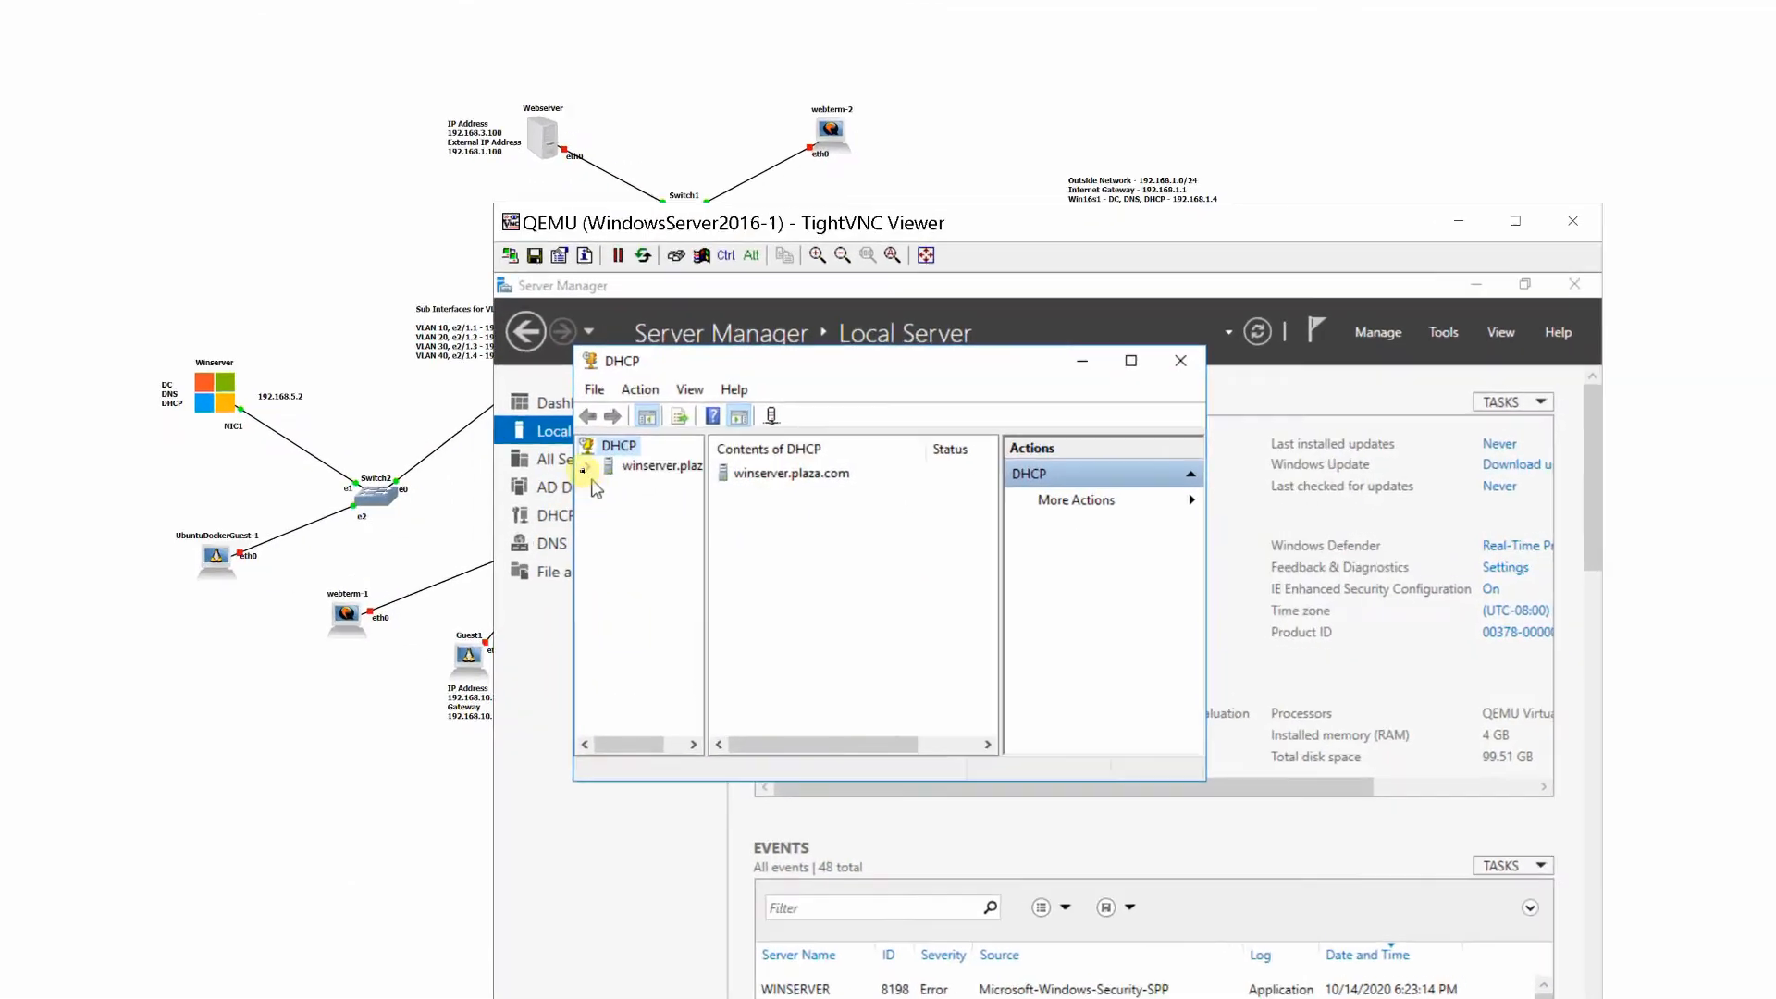
click(588, 466)
click(608, 487)
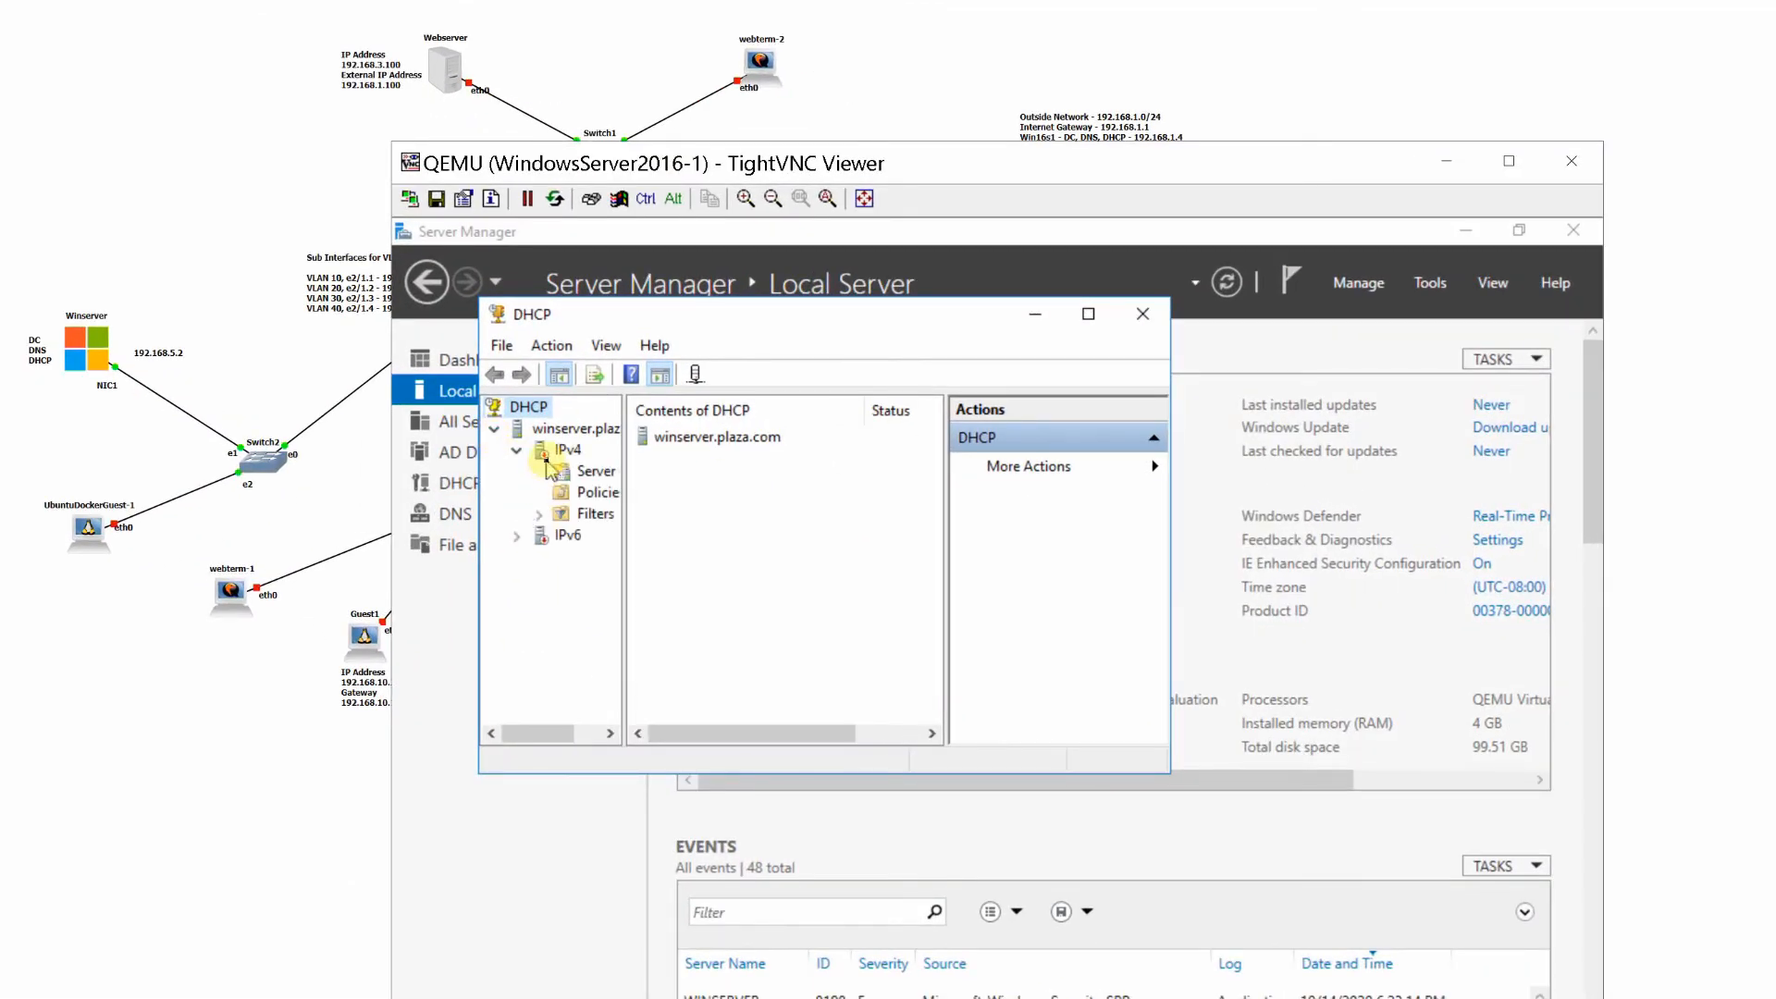
drag(627, 504, 823, 507)
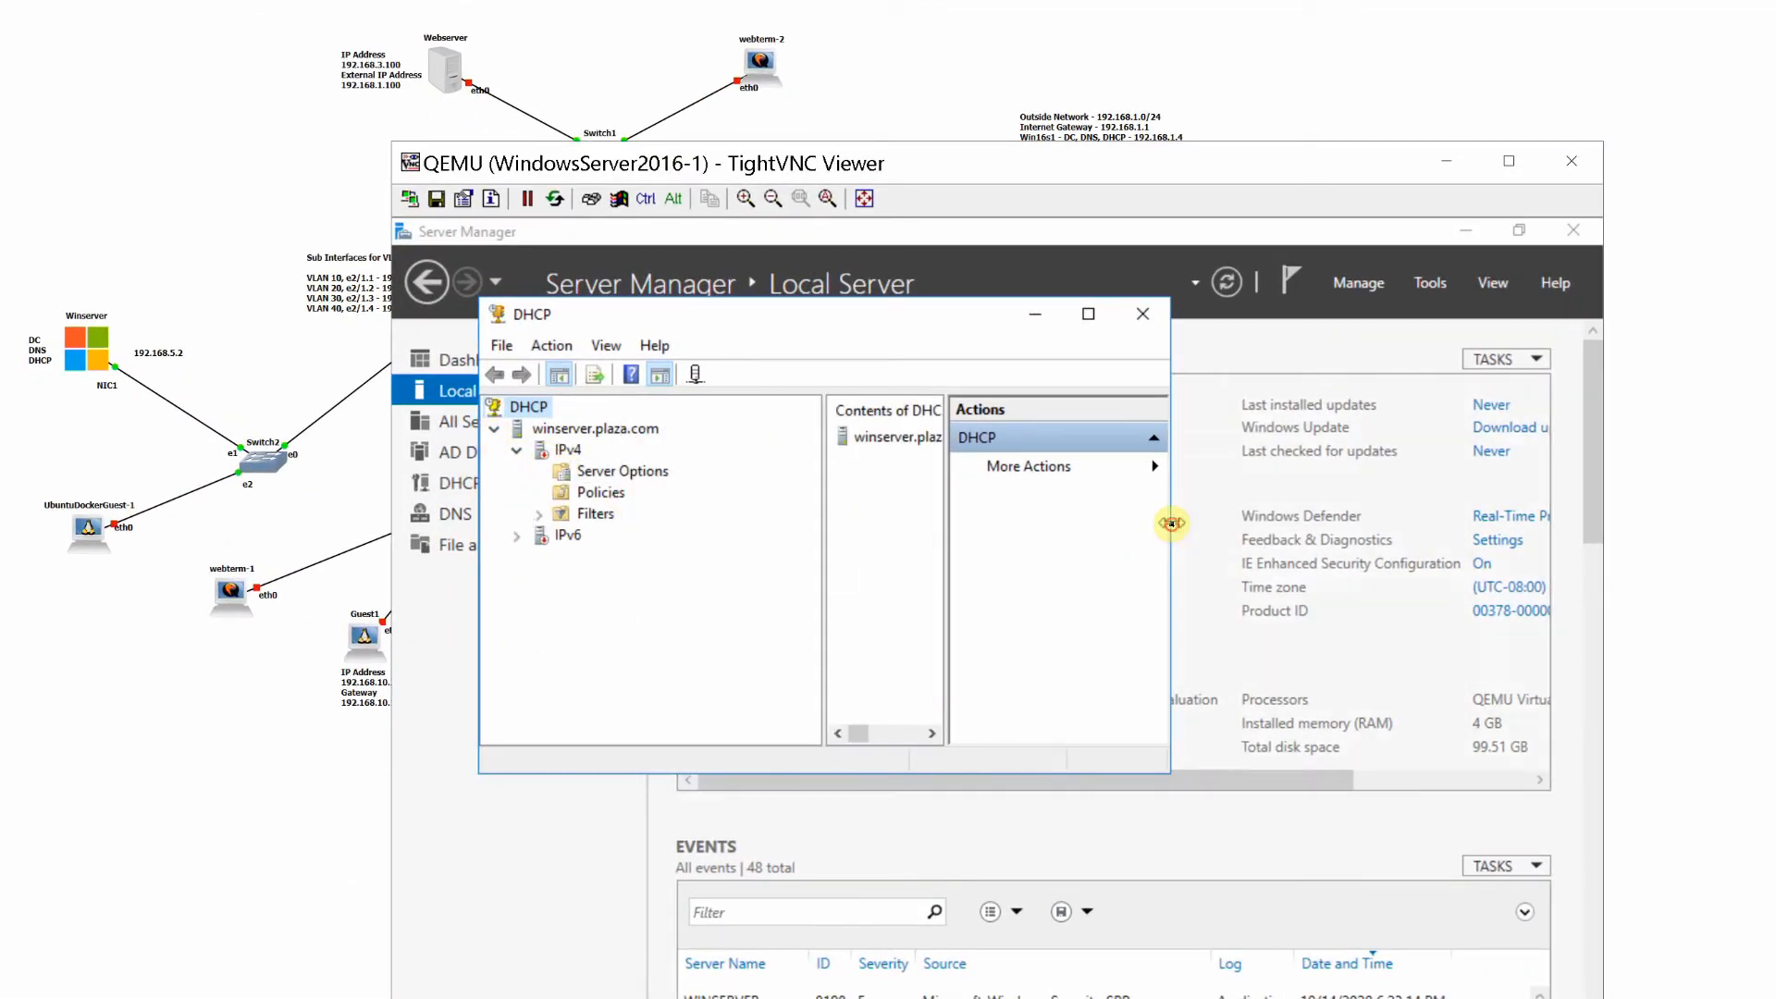
drag(1171, 524, 1461, 610)
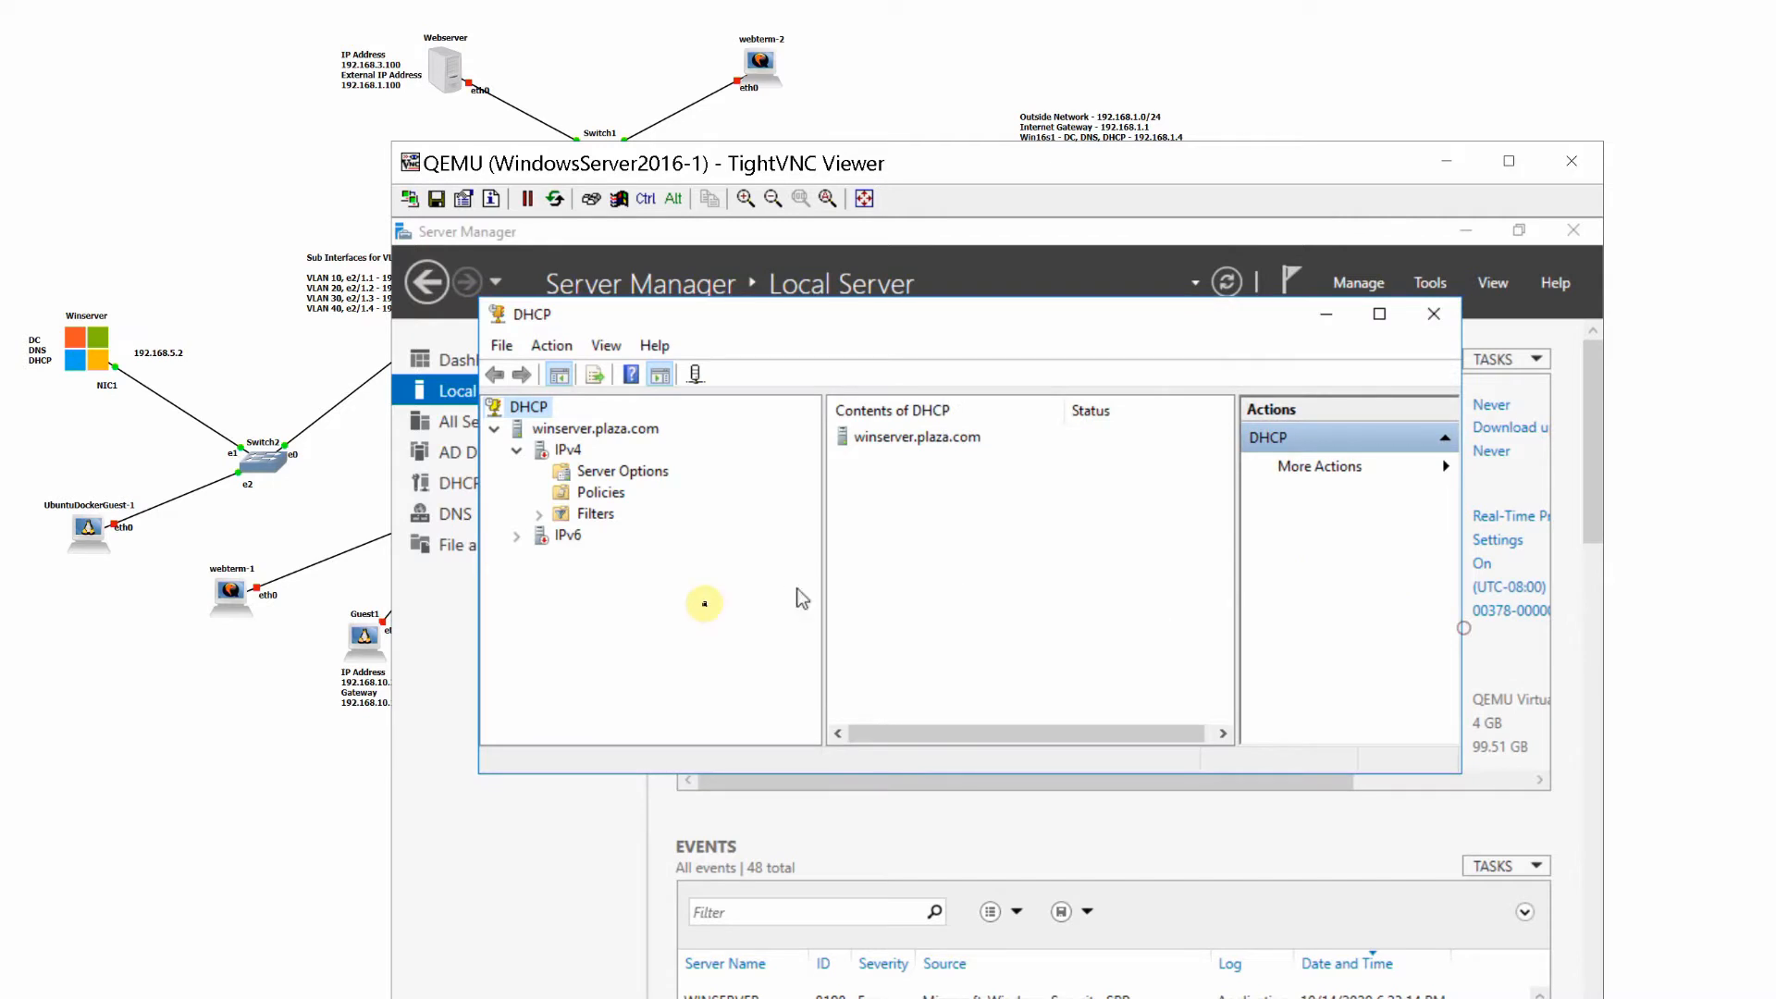
- Start a new IPv4 DHCP scope and name it Win_Scope
right_click(541, 452)
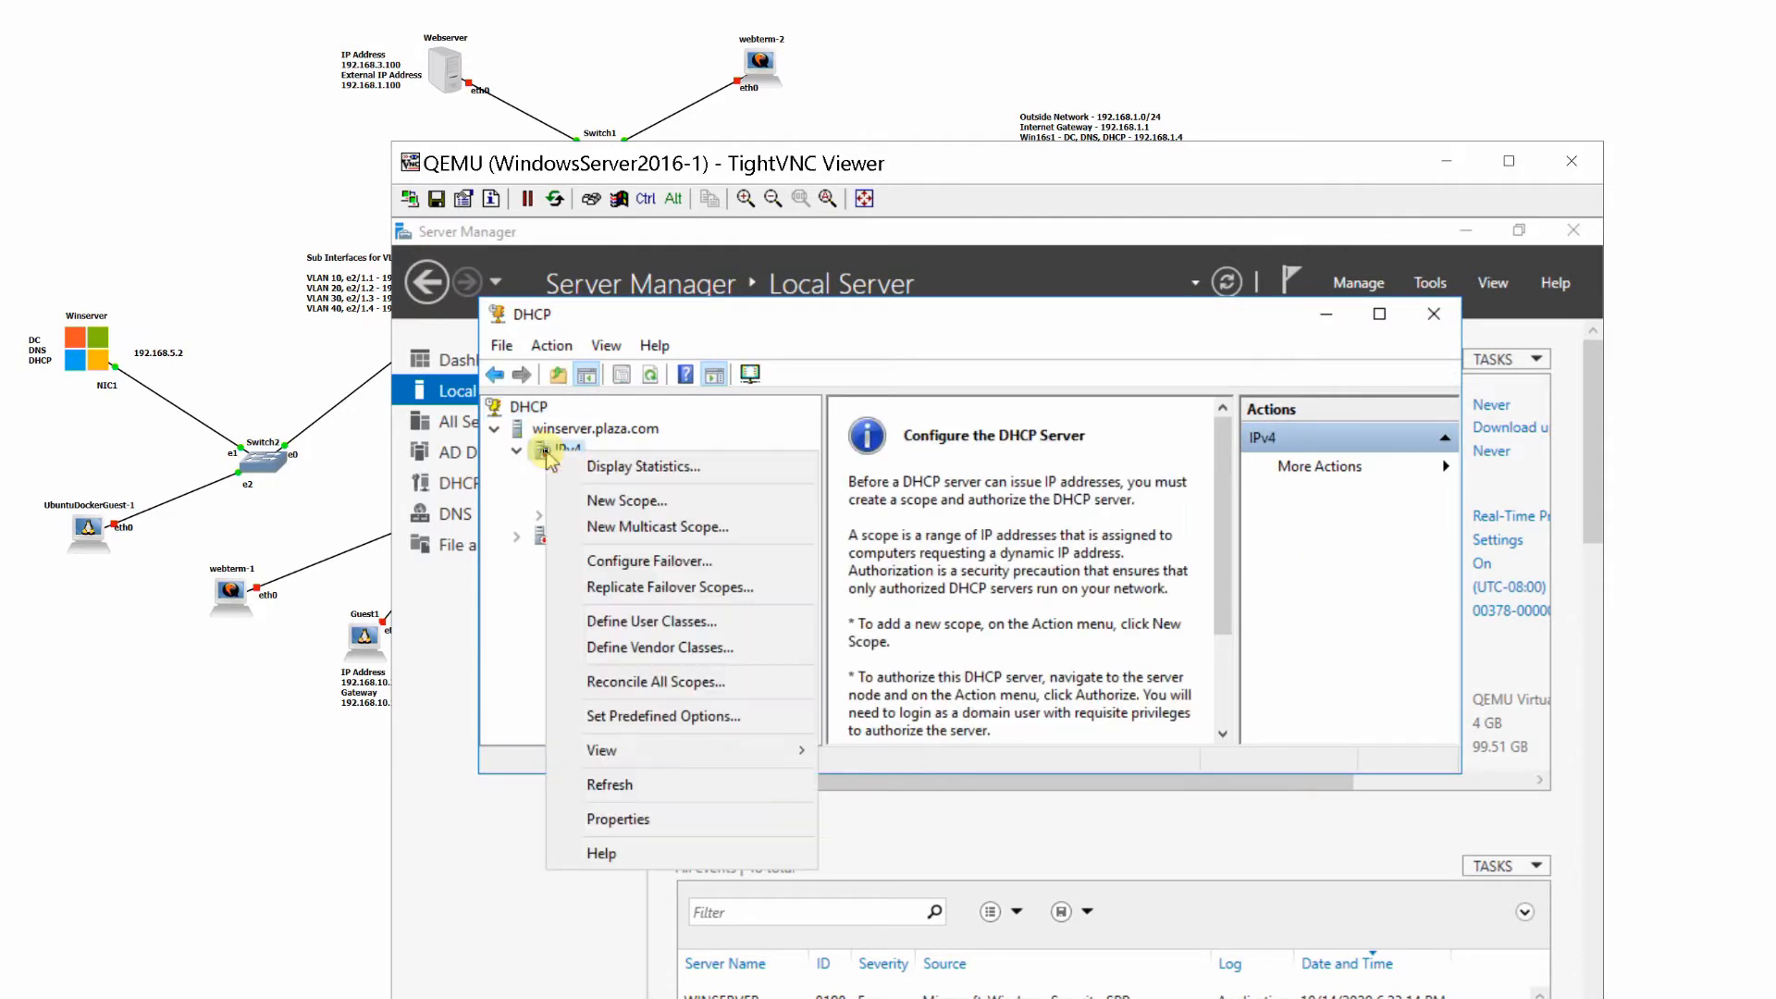
click(606, 504)
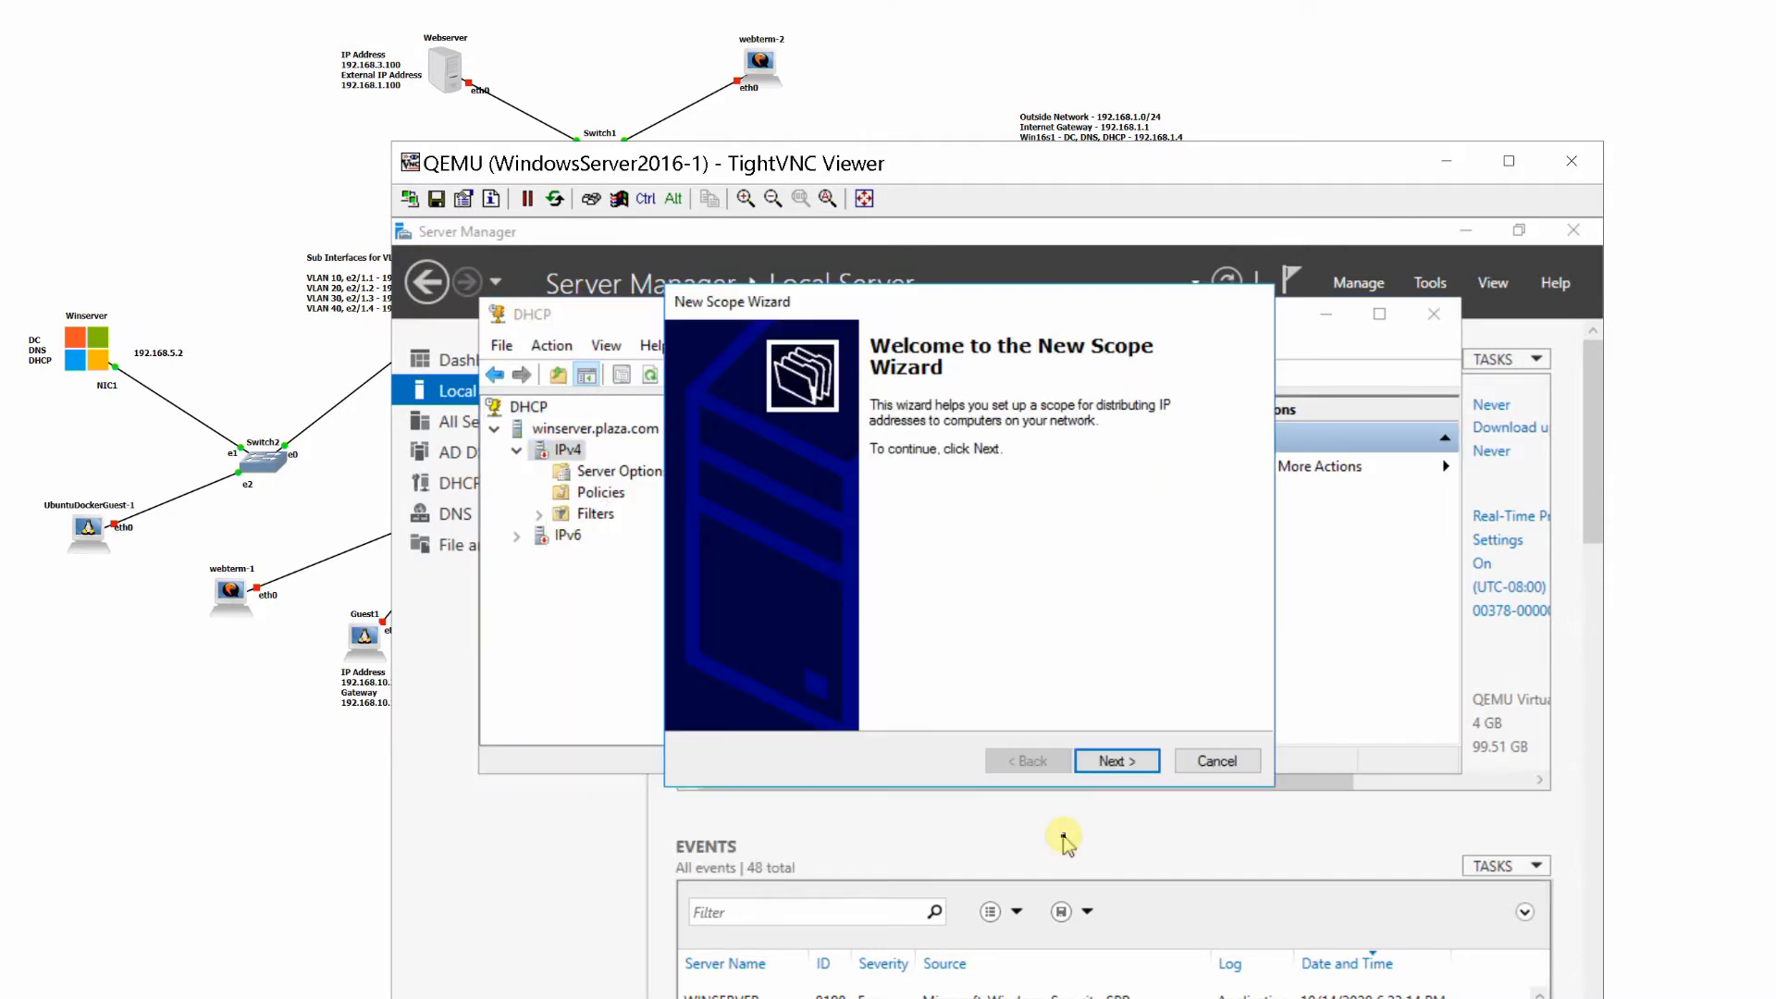
click(1112, 764)
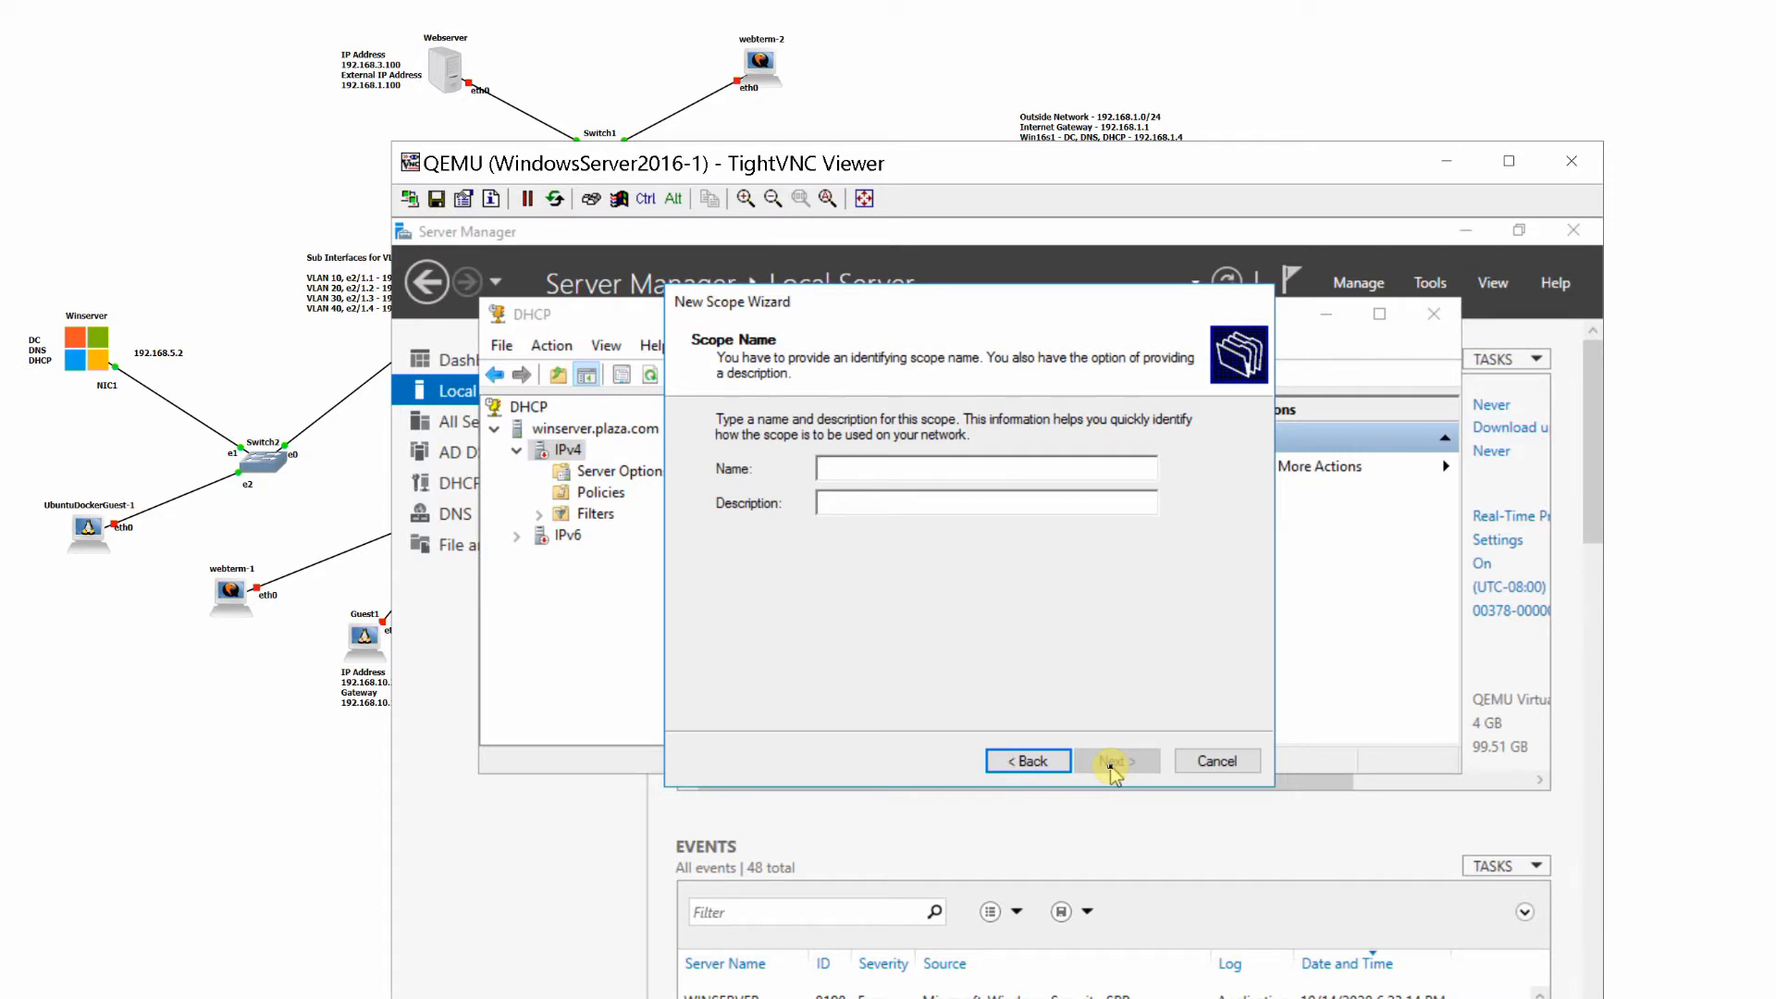
text(win_)
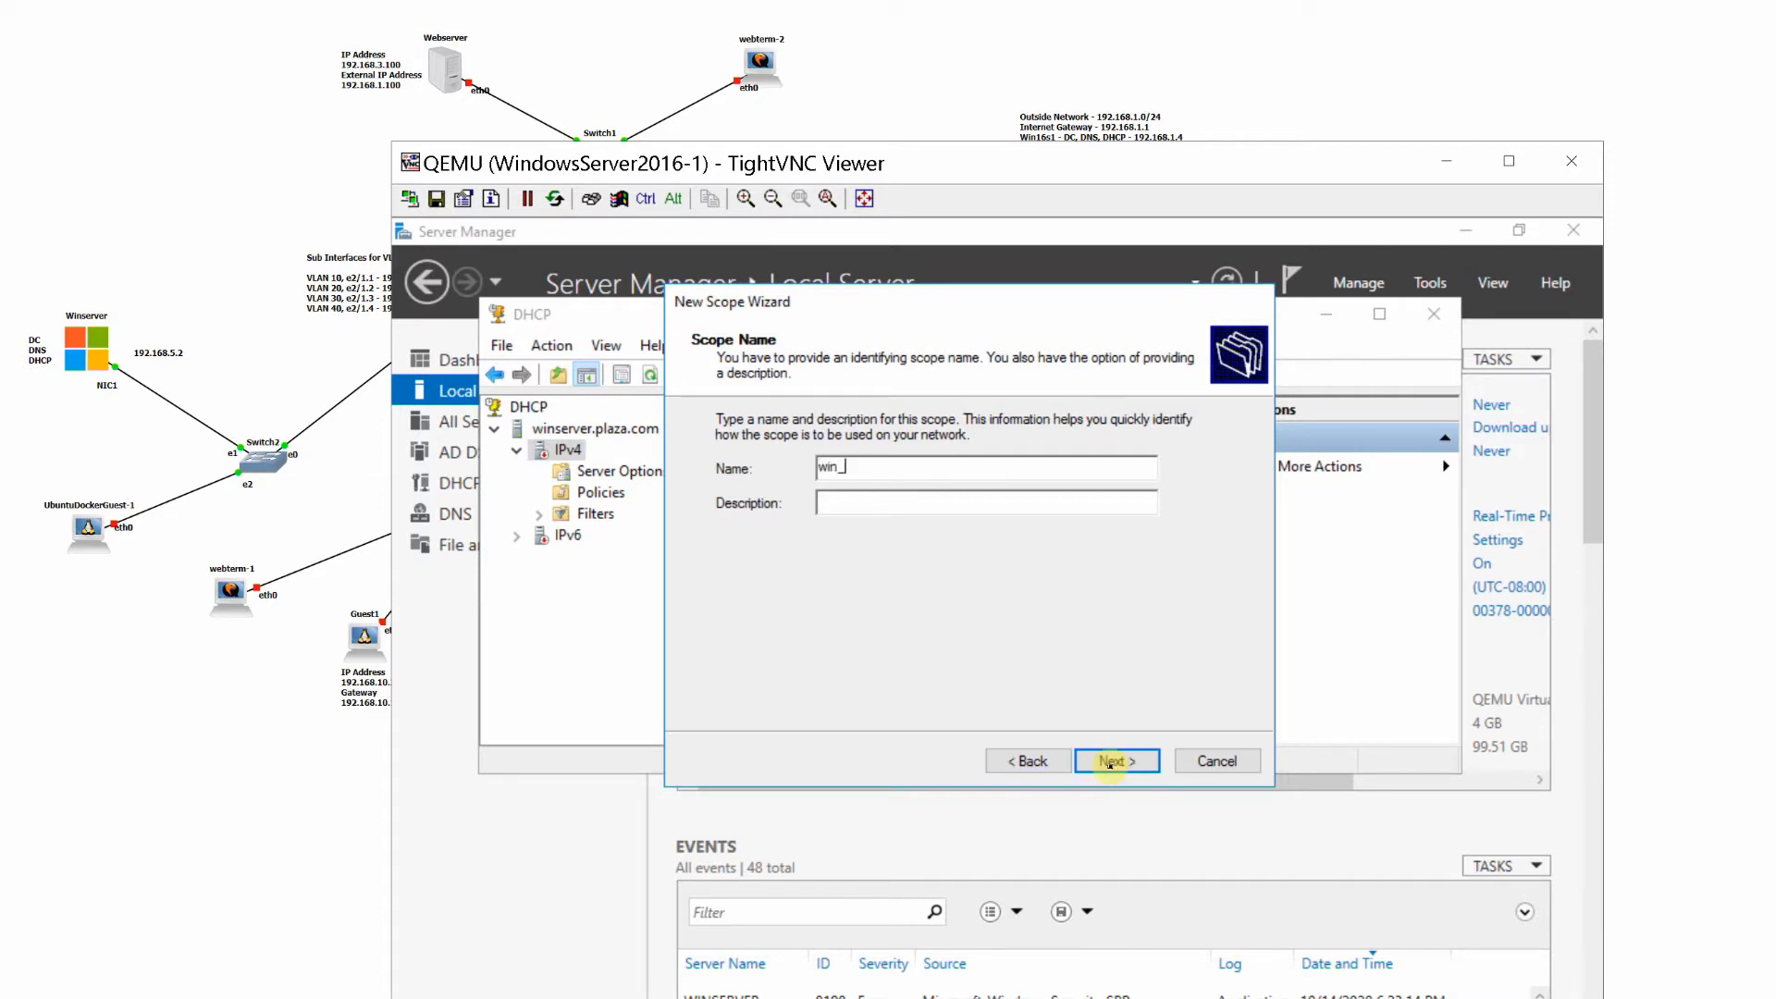
text(S)
key(BackSpace)
text(Wi)
key(End)
text(copw)
click(1109, 762)
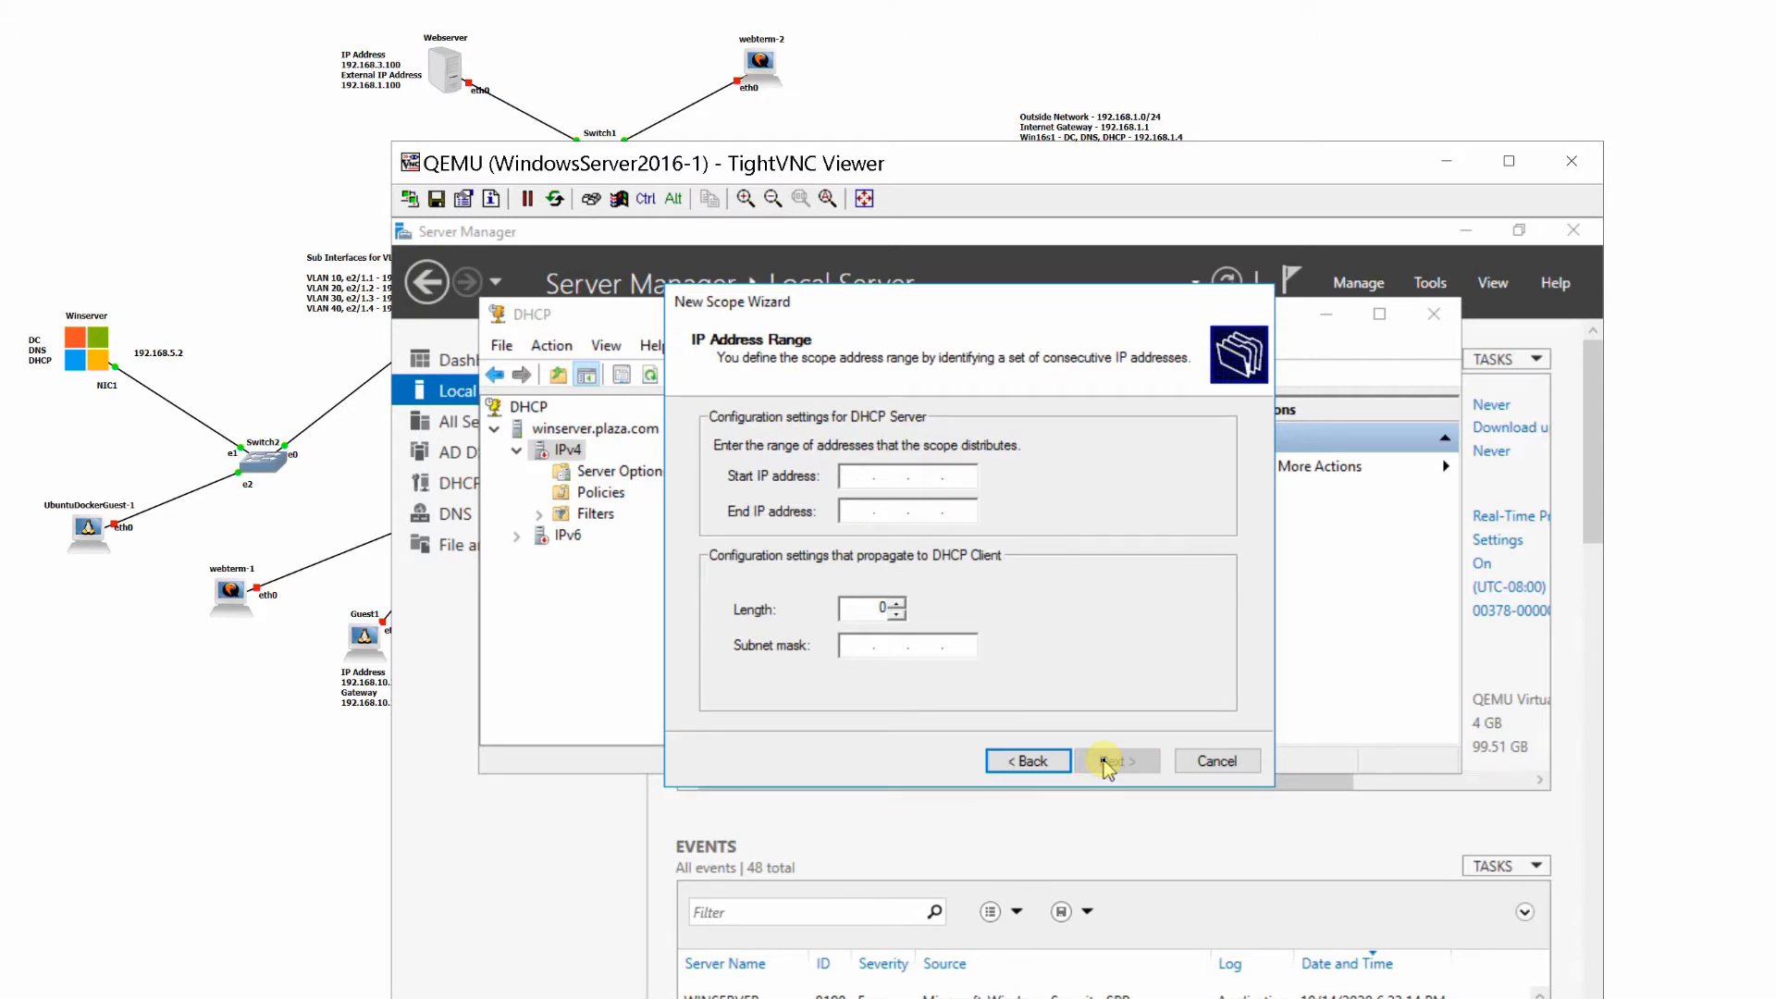
- Set the Win_Scope address range from 192.168.5.50 to 192.168.5.100
text(192 . 168 . 5 . 50)
key(Tab)
text(192.1)
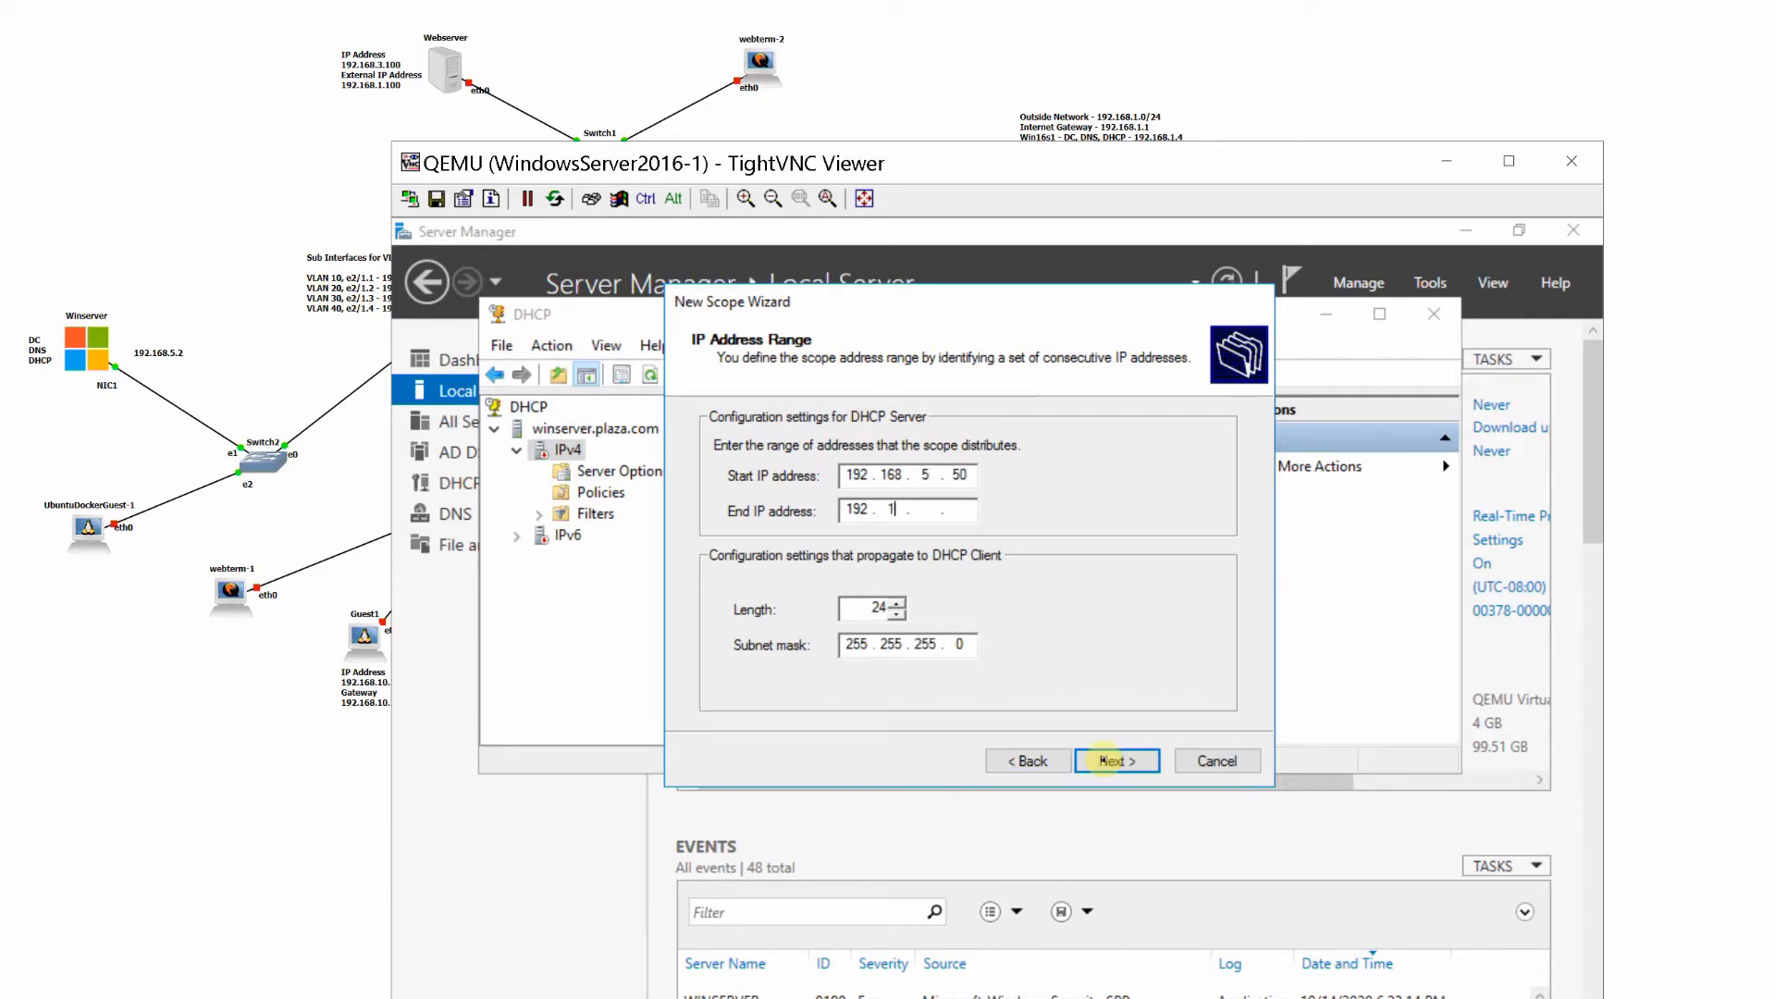
text(68.5.100)
click(1122, 761)
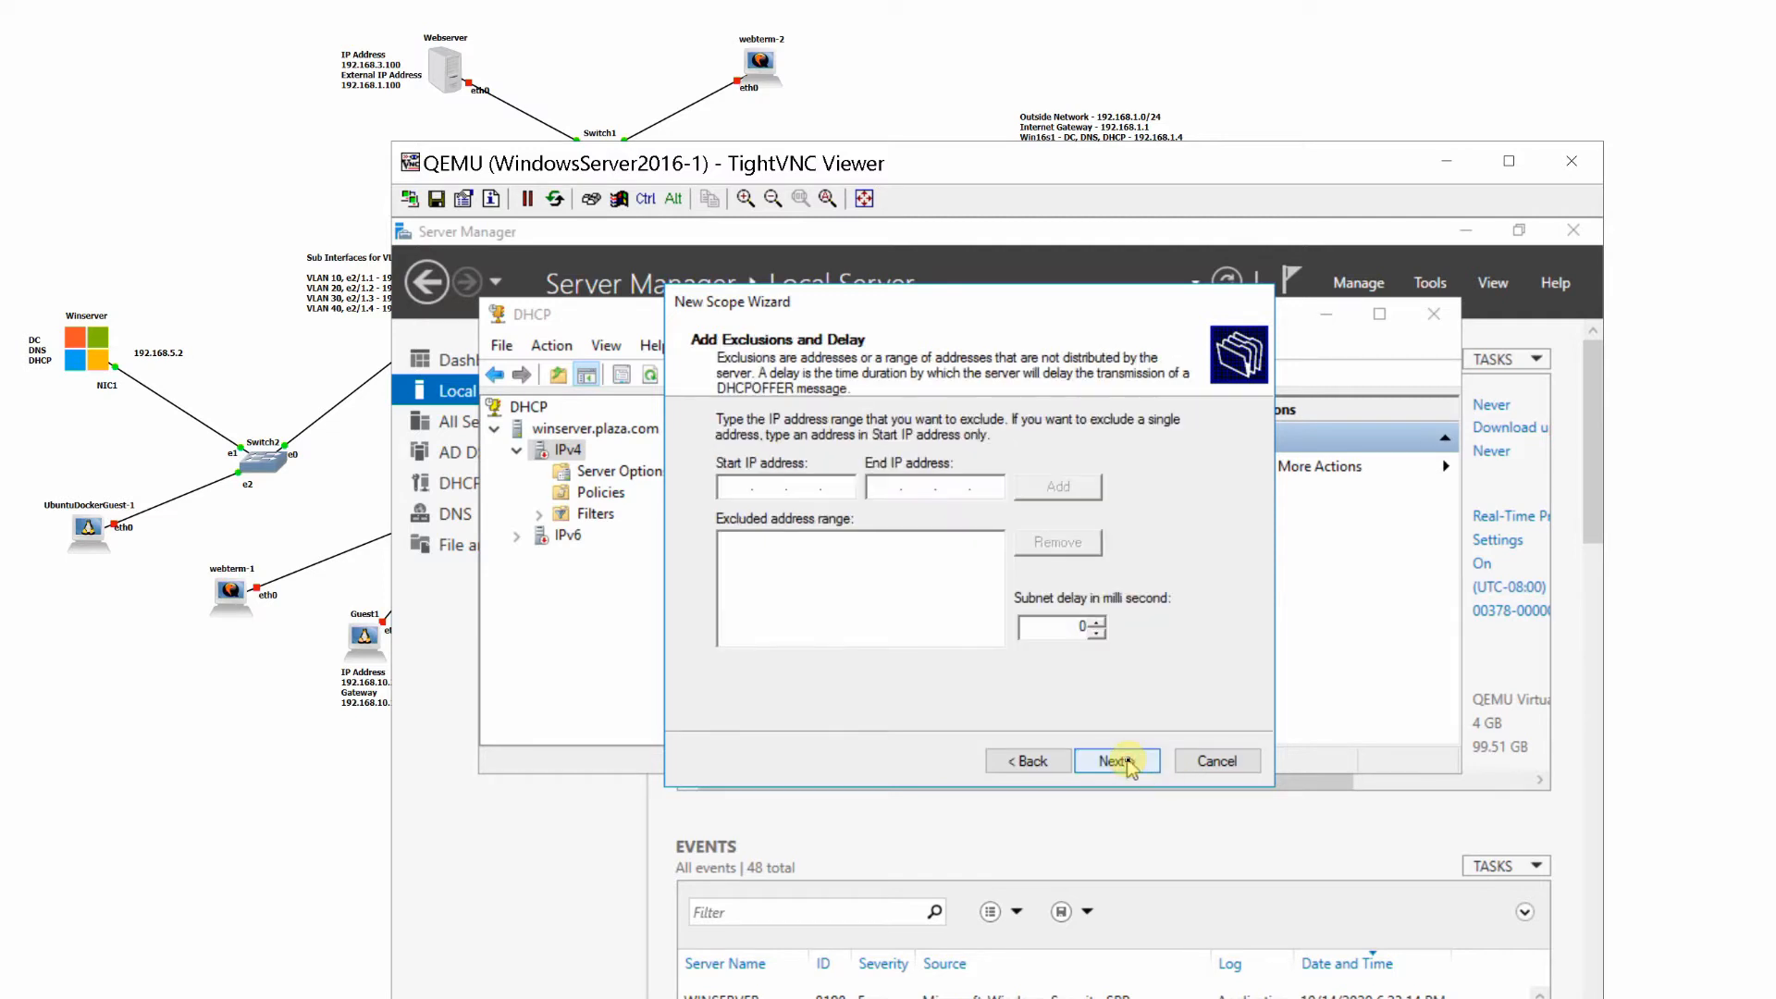
- Keep the default exclusions, lease duration and option configuration choice for Win_Scope, and add its default gateway on the 192.168.5 network
click(1125, 760)
click(1128, 761)
click(1125, 760)
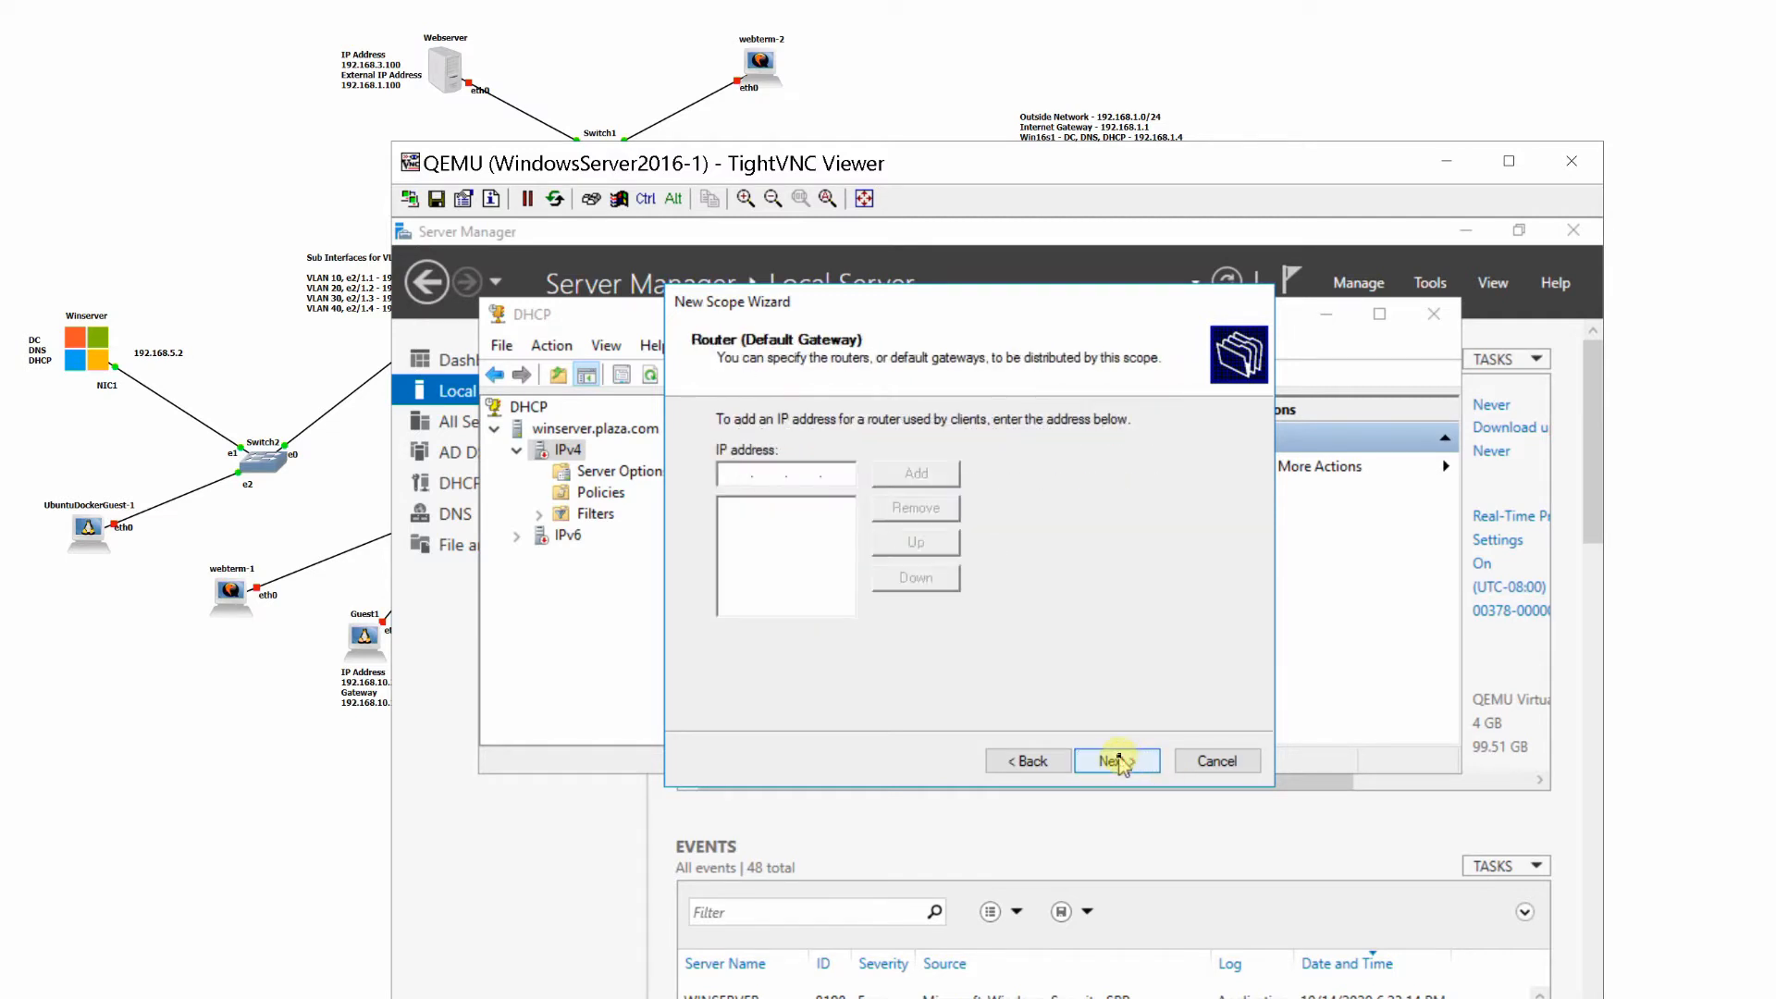
text(192 . 168 . 5 . 1)
click(916, 472)
- Accept the plaza.com DNS settings without WINS servers, and finish Win_Scope with immediate activation
click(1117, 761)
click(1118, 761)
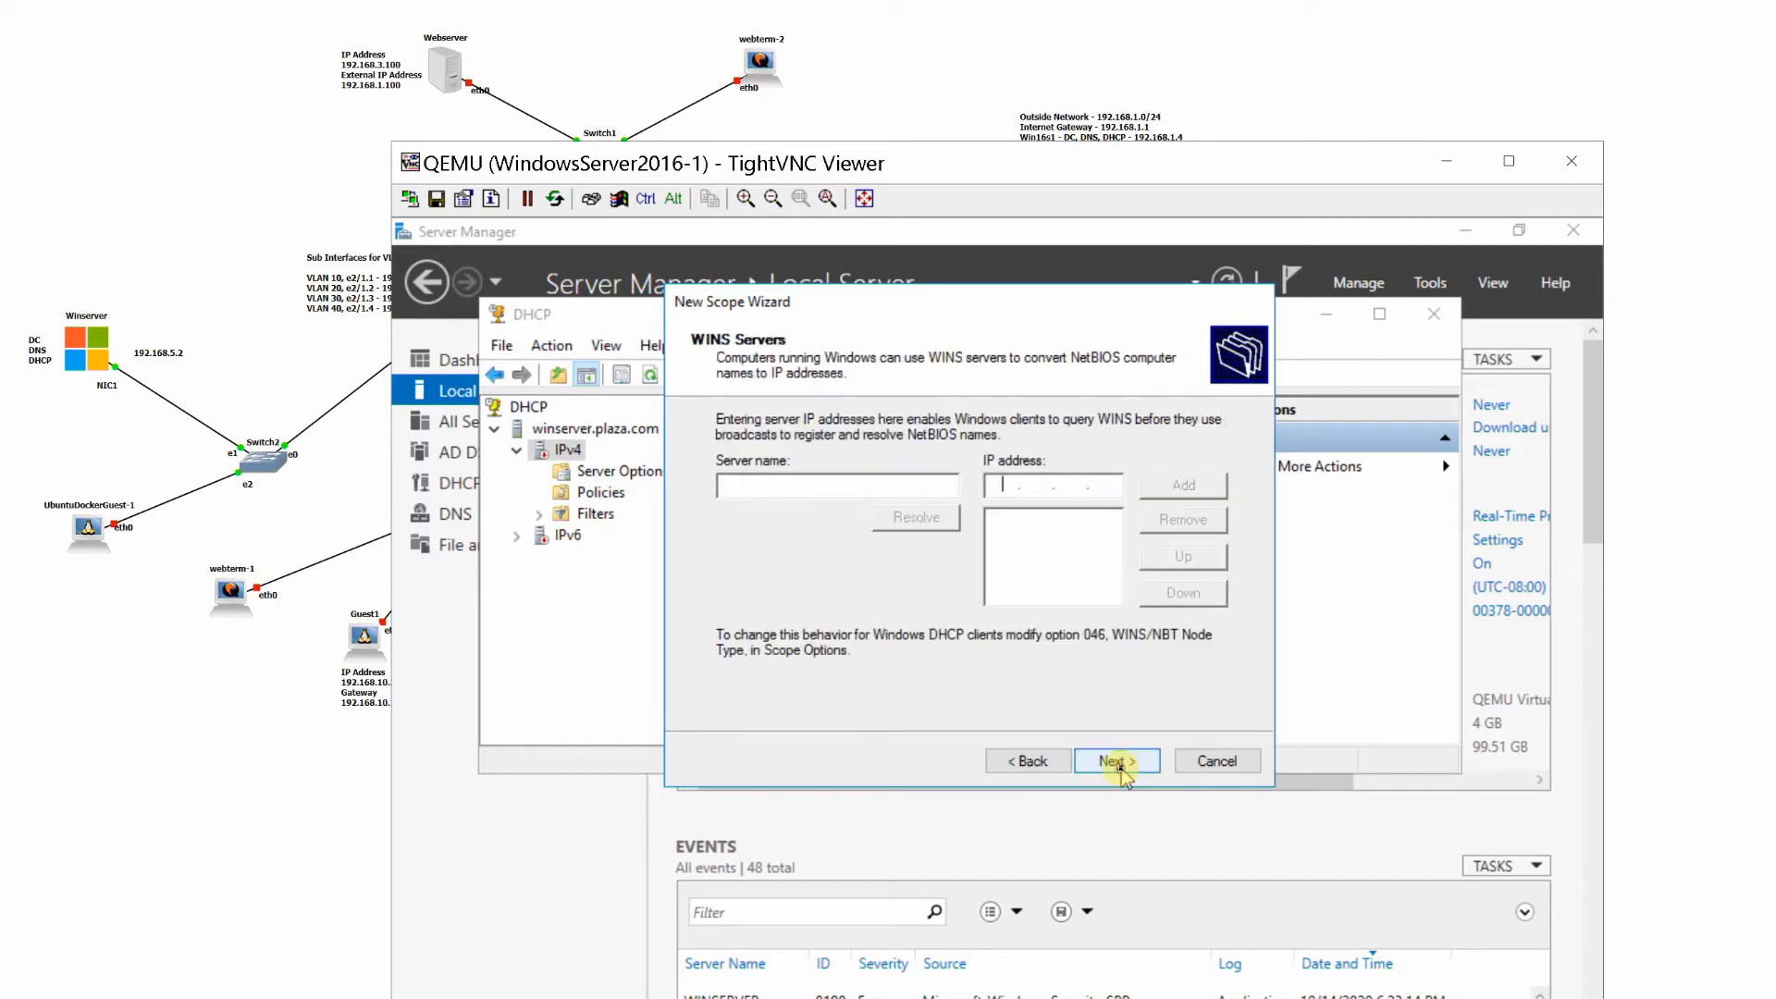
click(1118, 761)
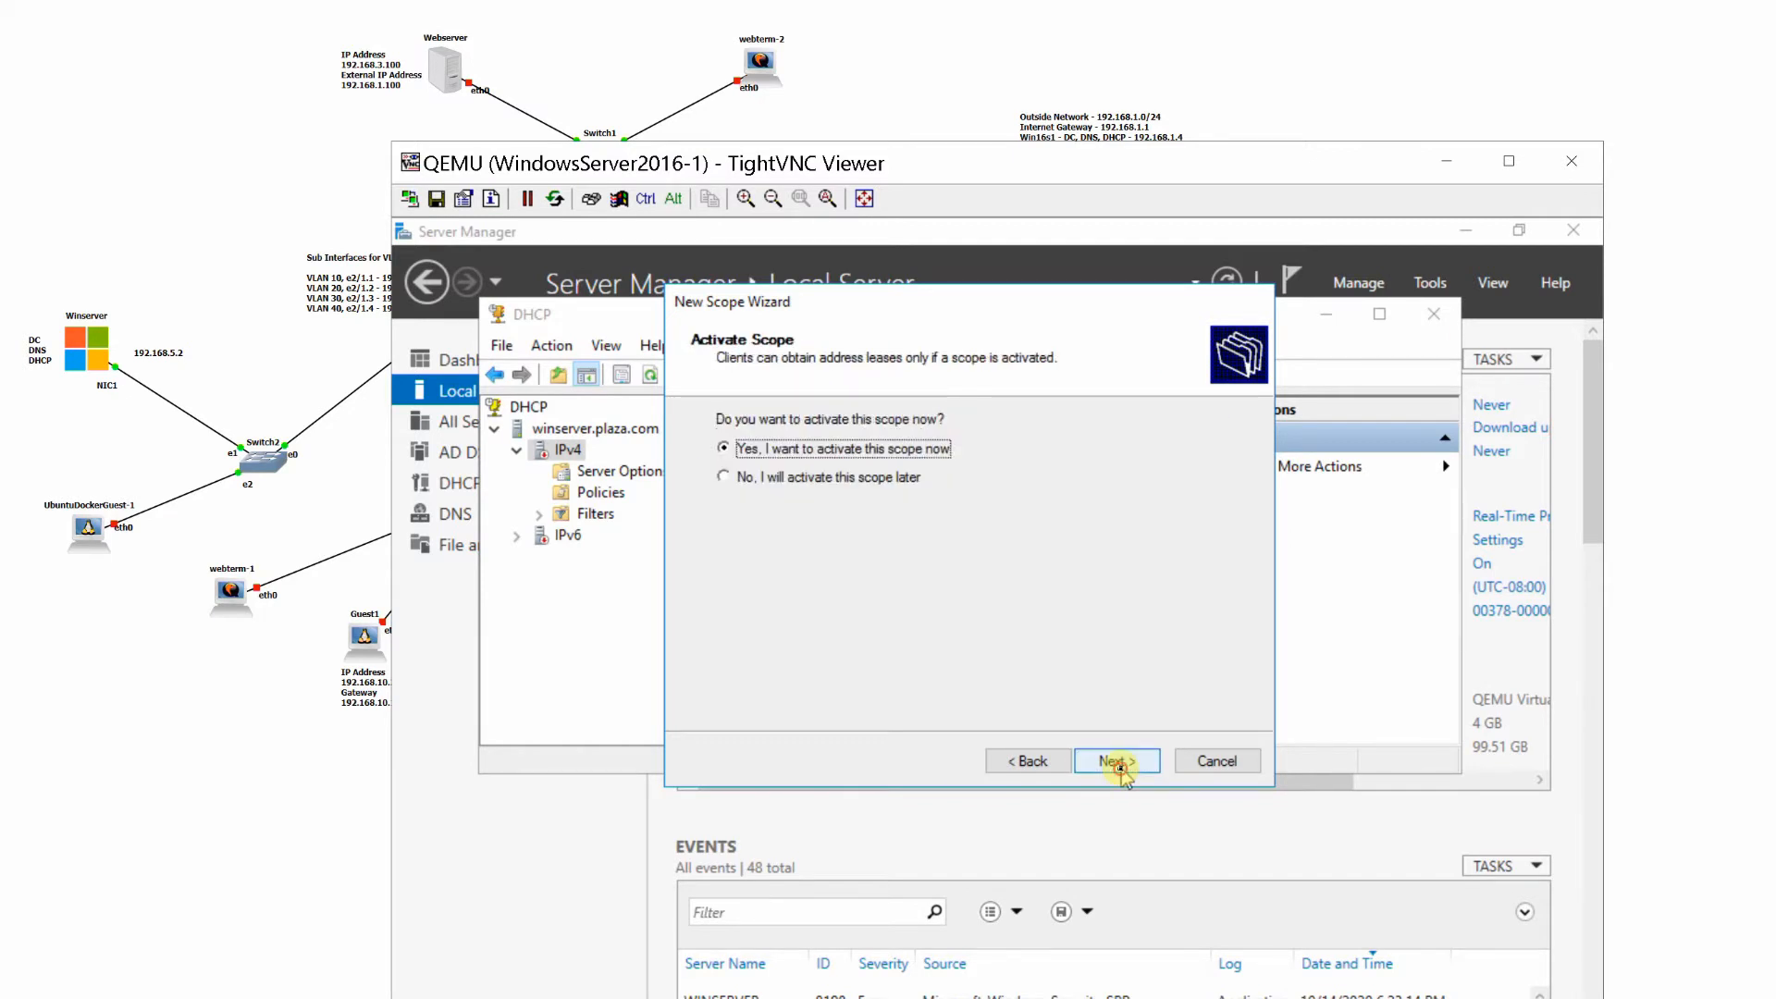
click(1118, 761)
click(1120, 768)
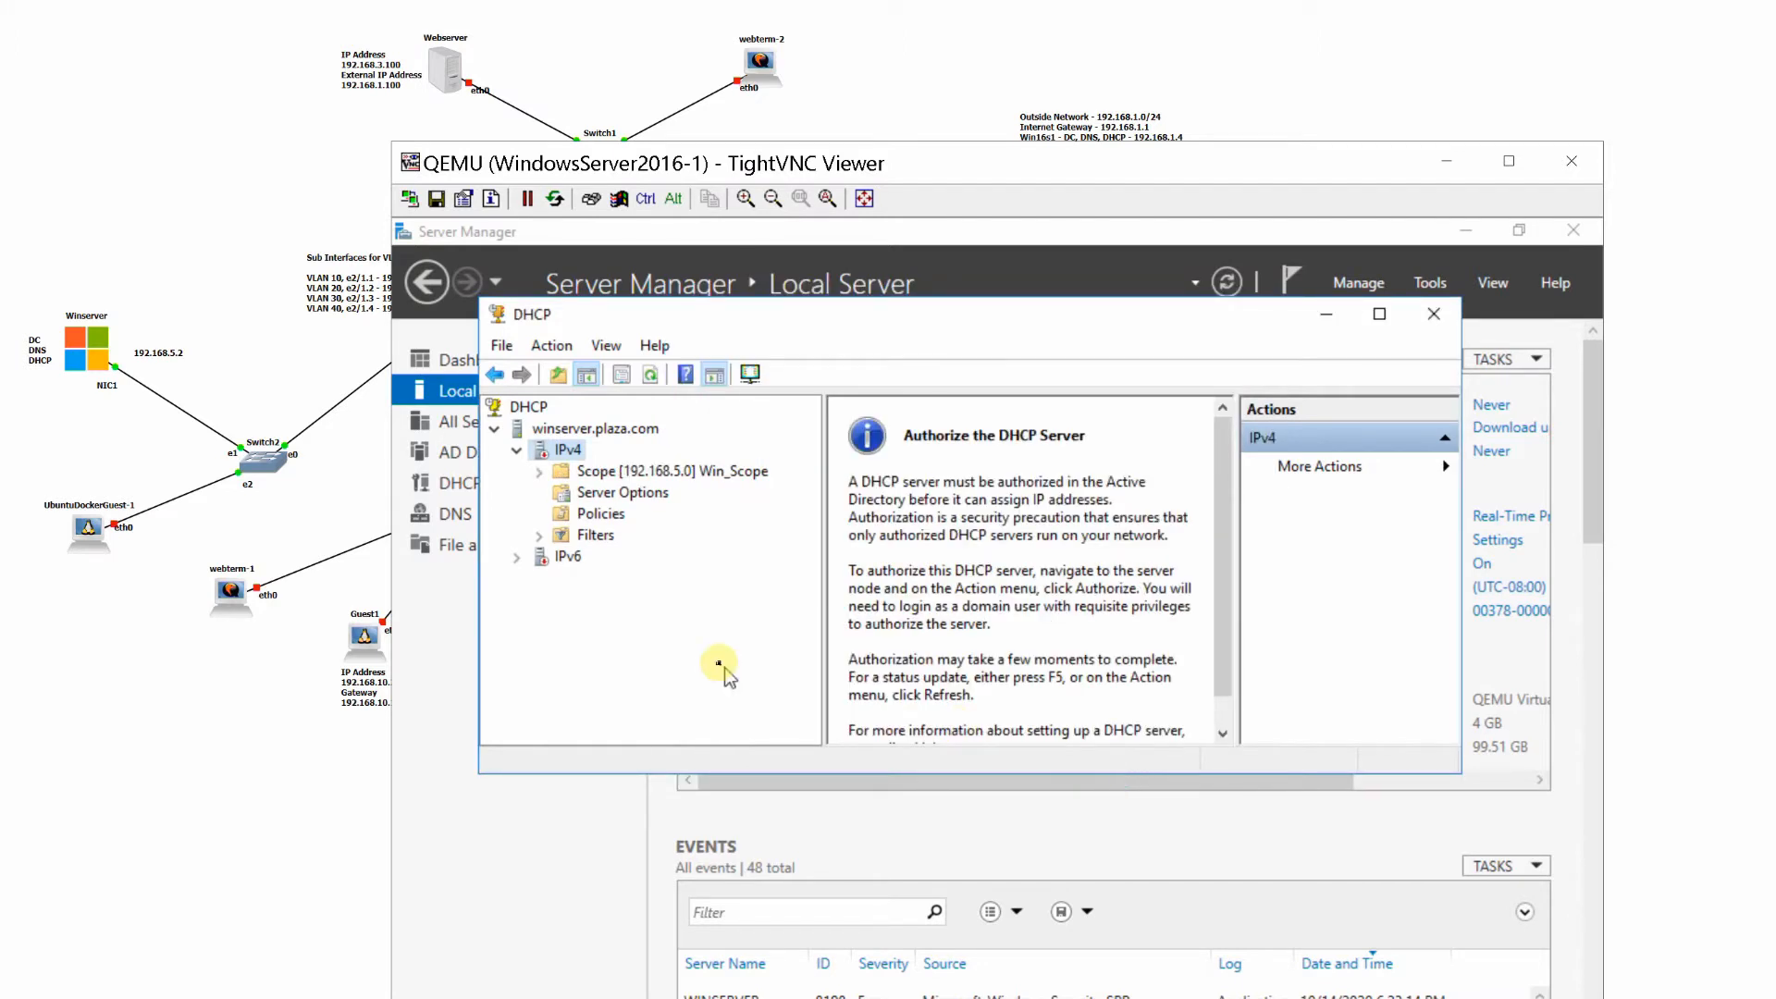
- Start another IPv4 scope and name it Vlan10_Scope
right_click(561, 452)
click(639, 505)
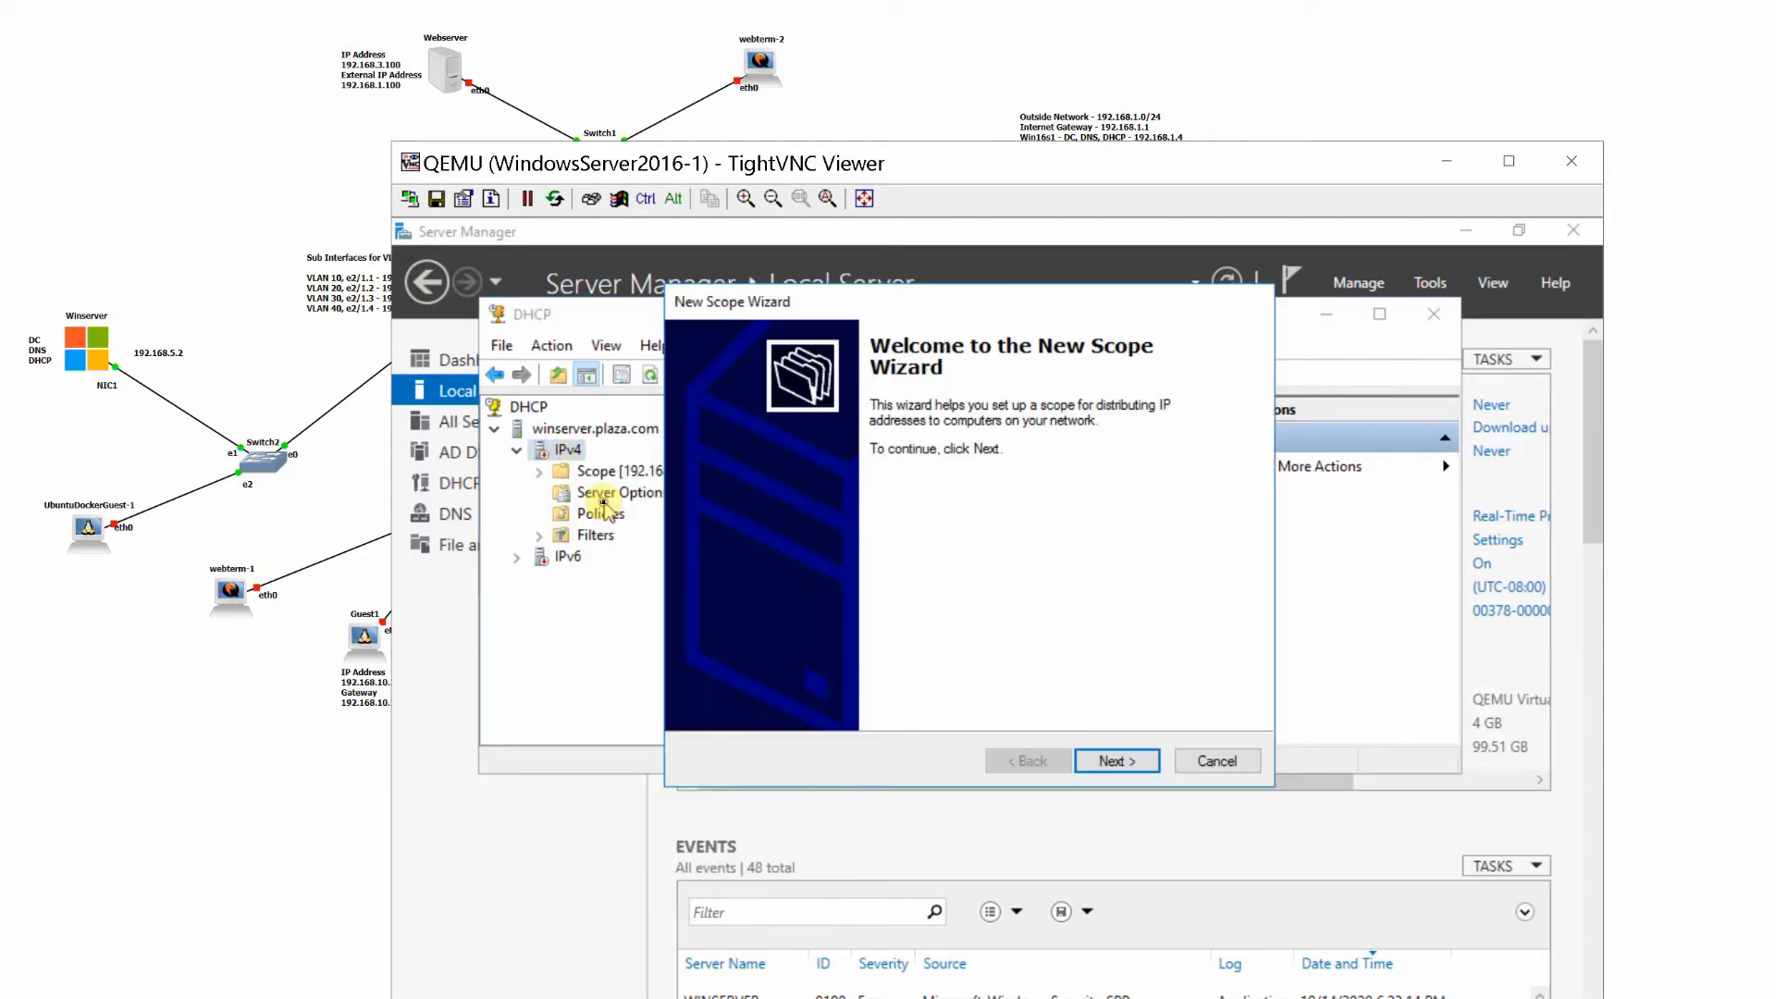
click(1113, 761)
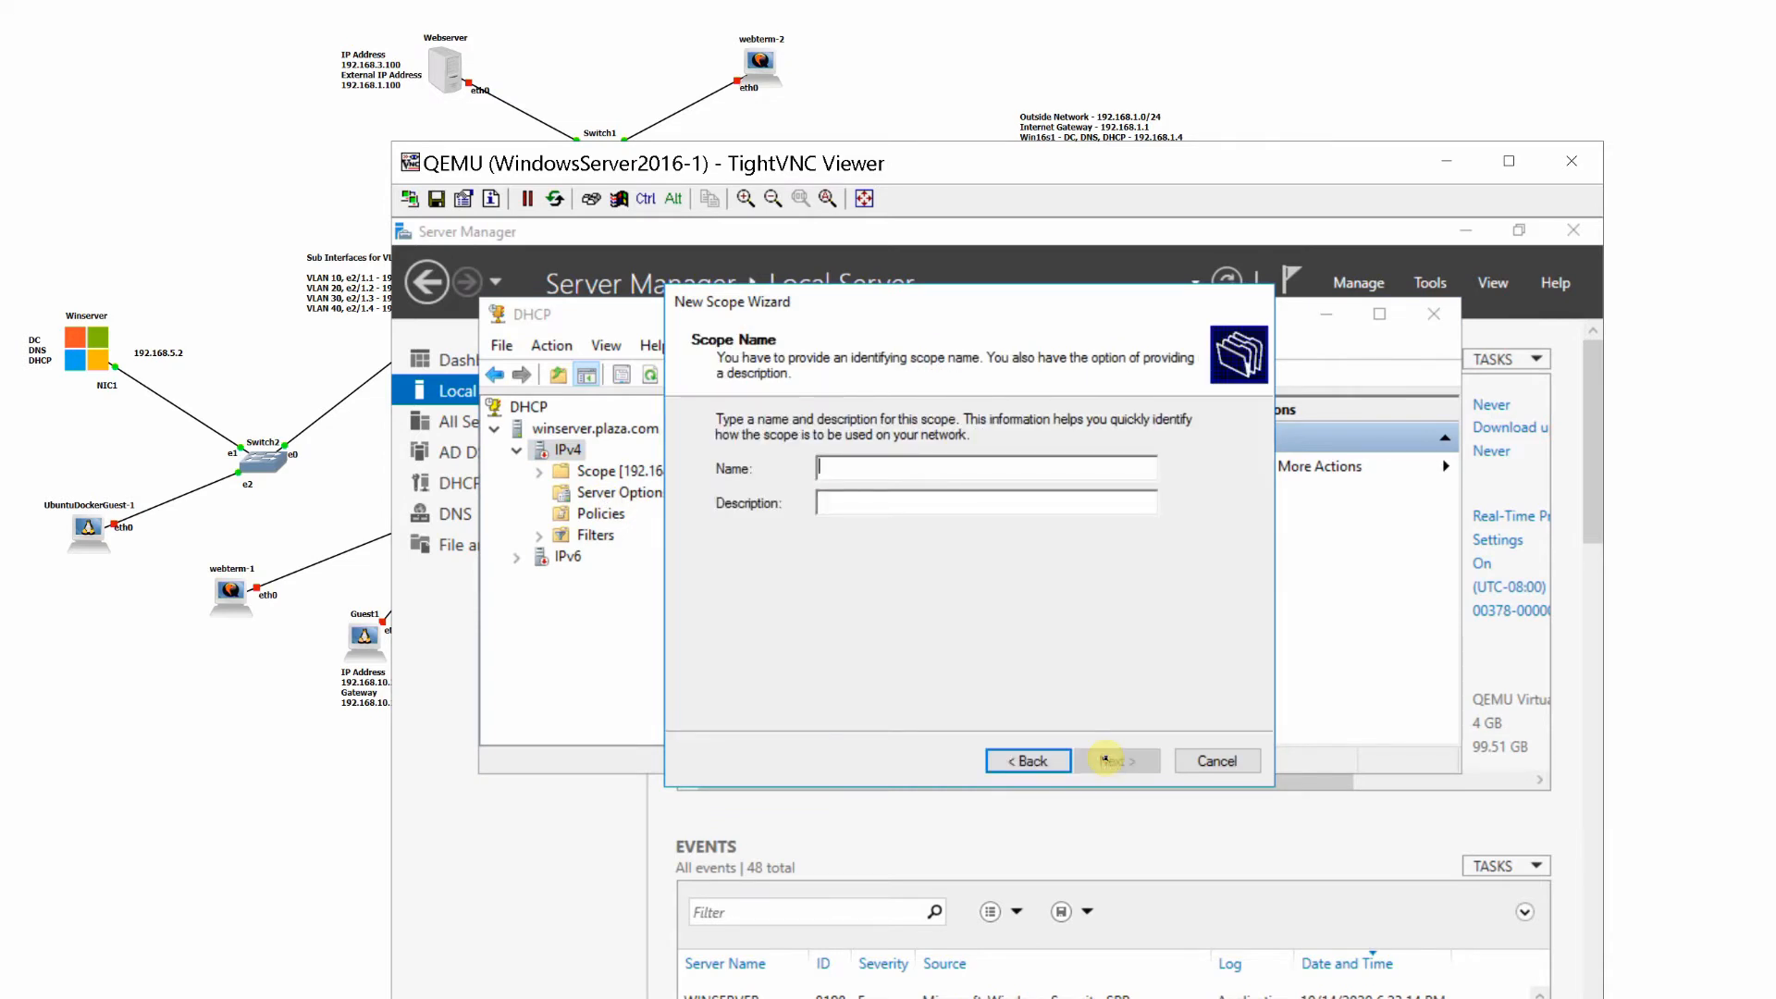
text(Man)
text(10_)
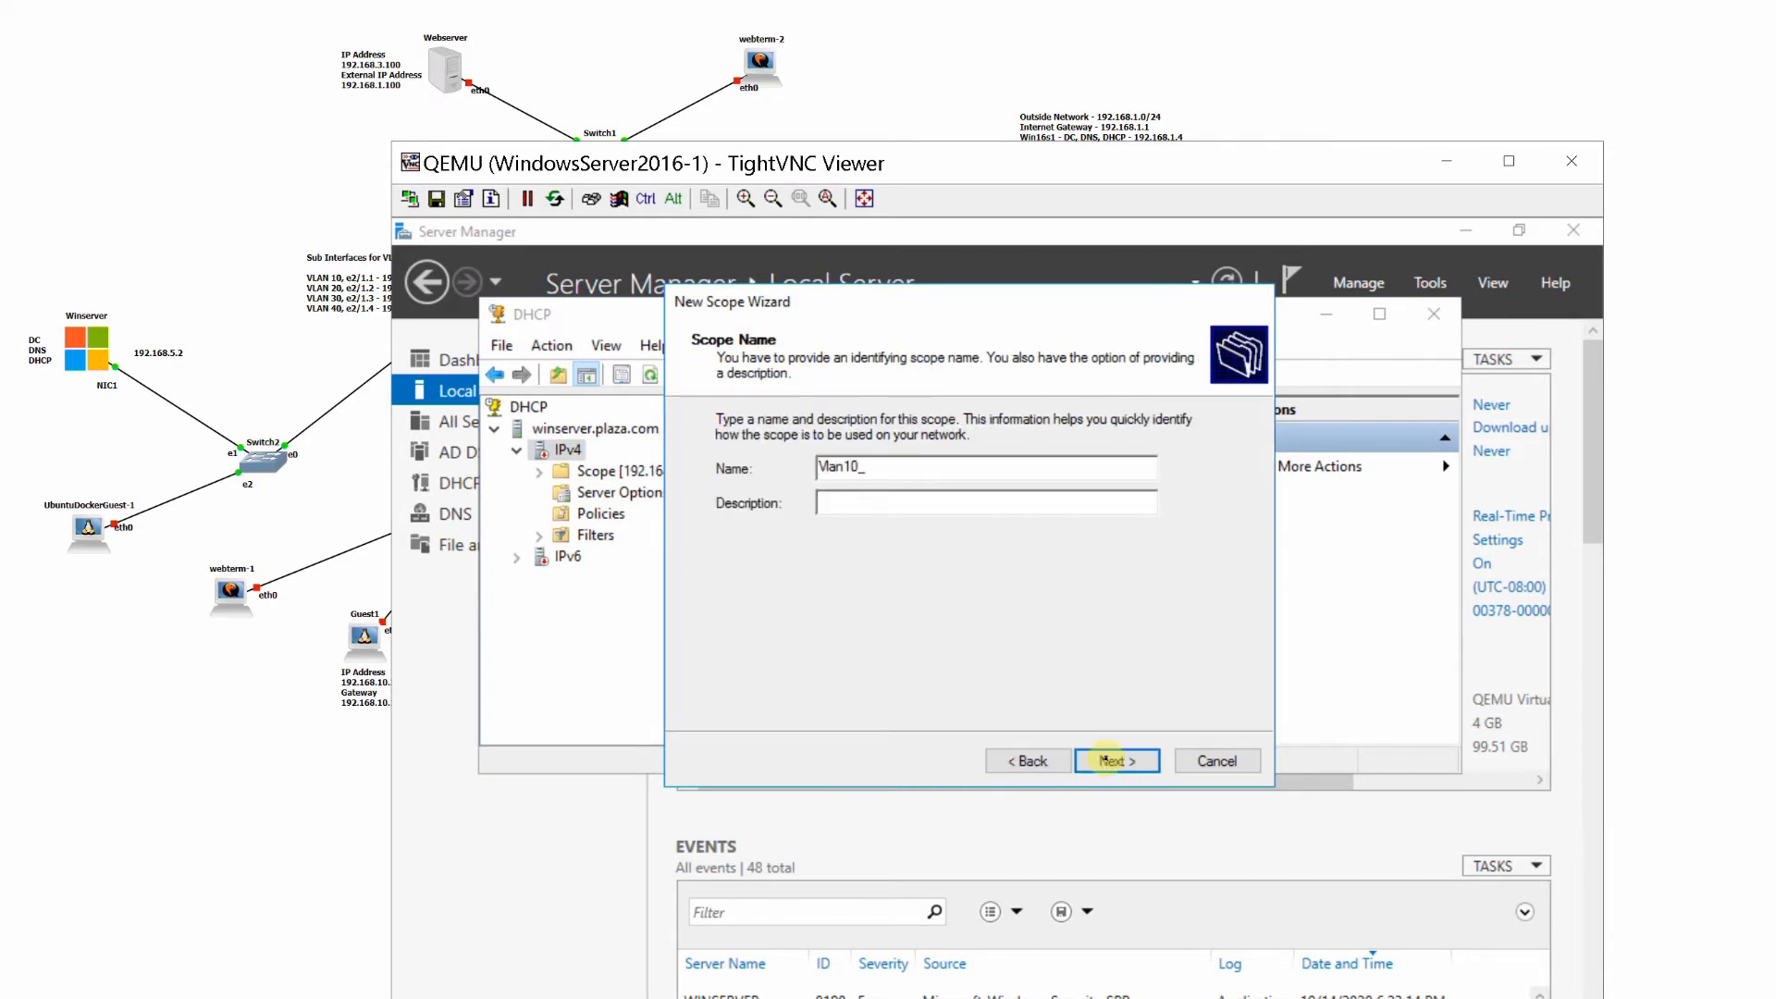
text(Scope)
click(1107, 760)
- Set the Vlan10_Scope address range from 192.168.10.50 to 192.168.10.100
text(192 . )
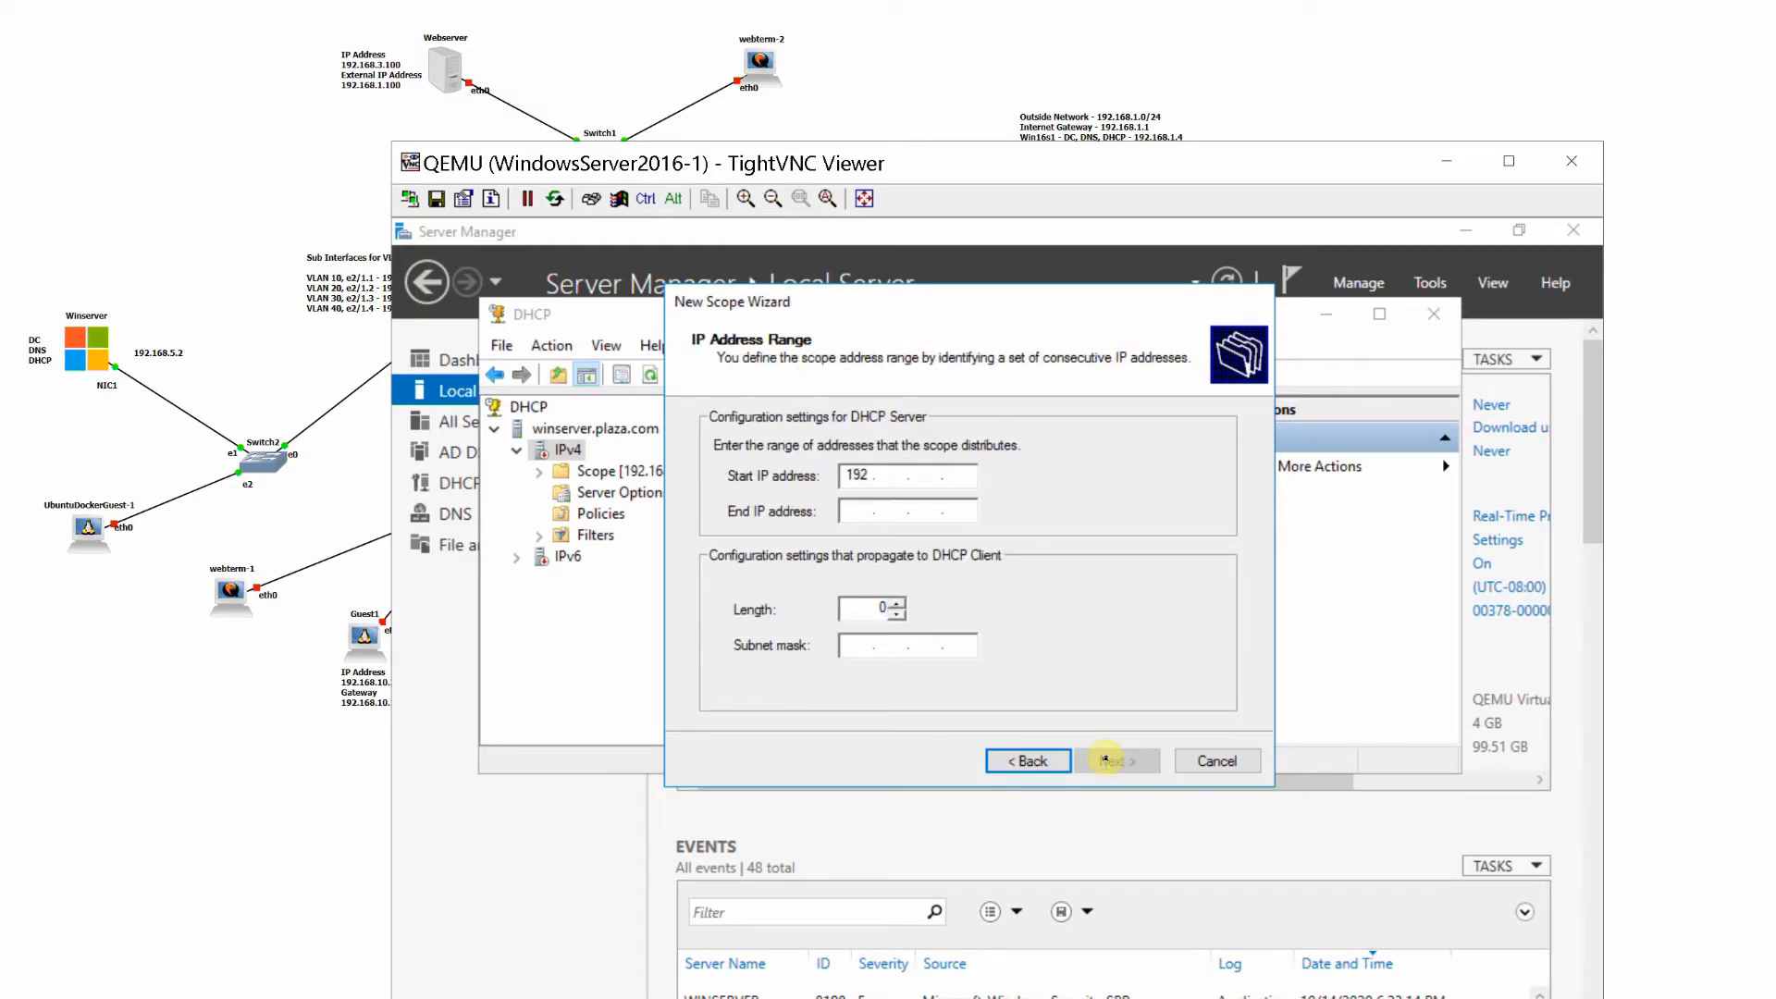
text(168 . 10 . 50)
key(Tab)
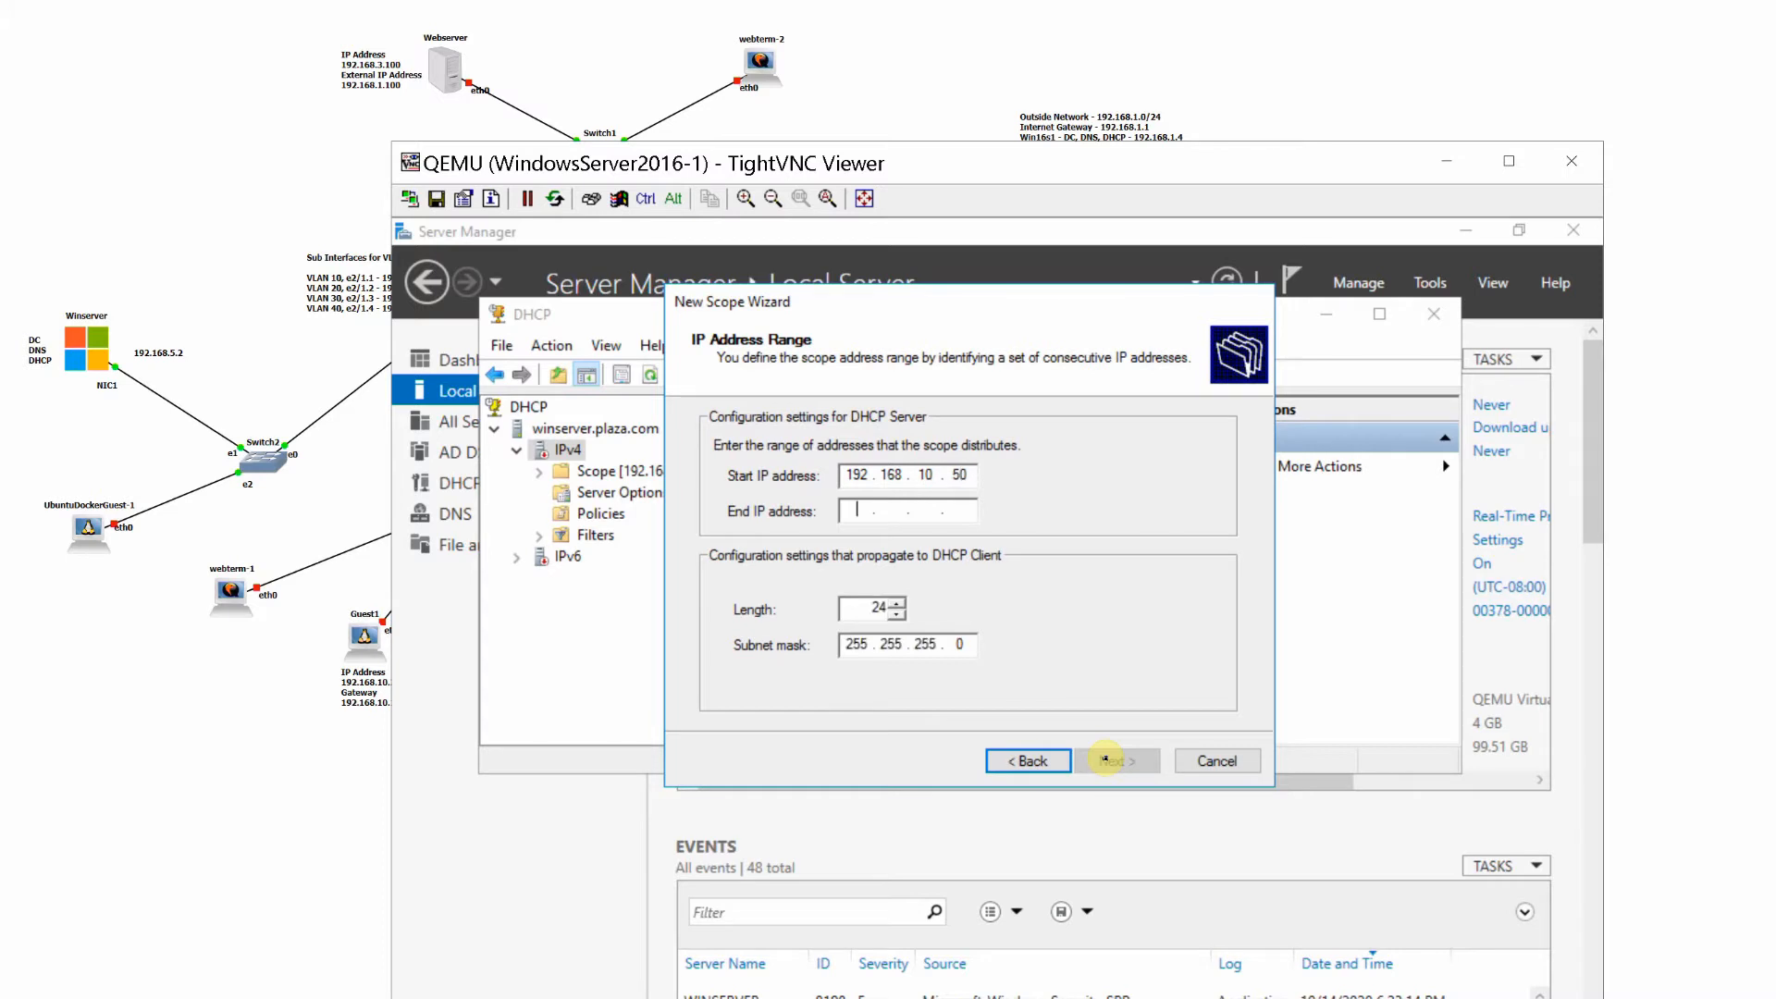
text(192 . 168 . )
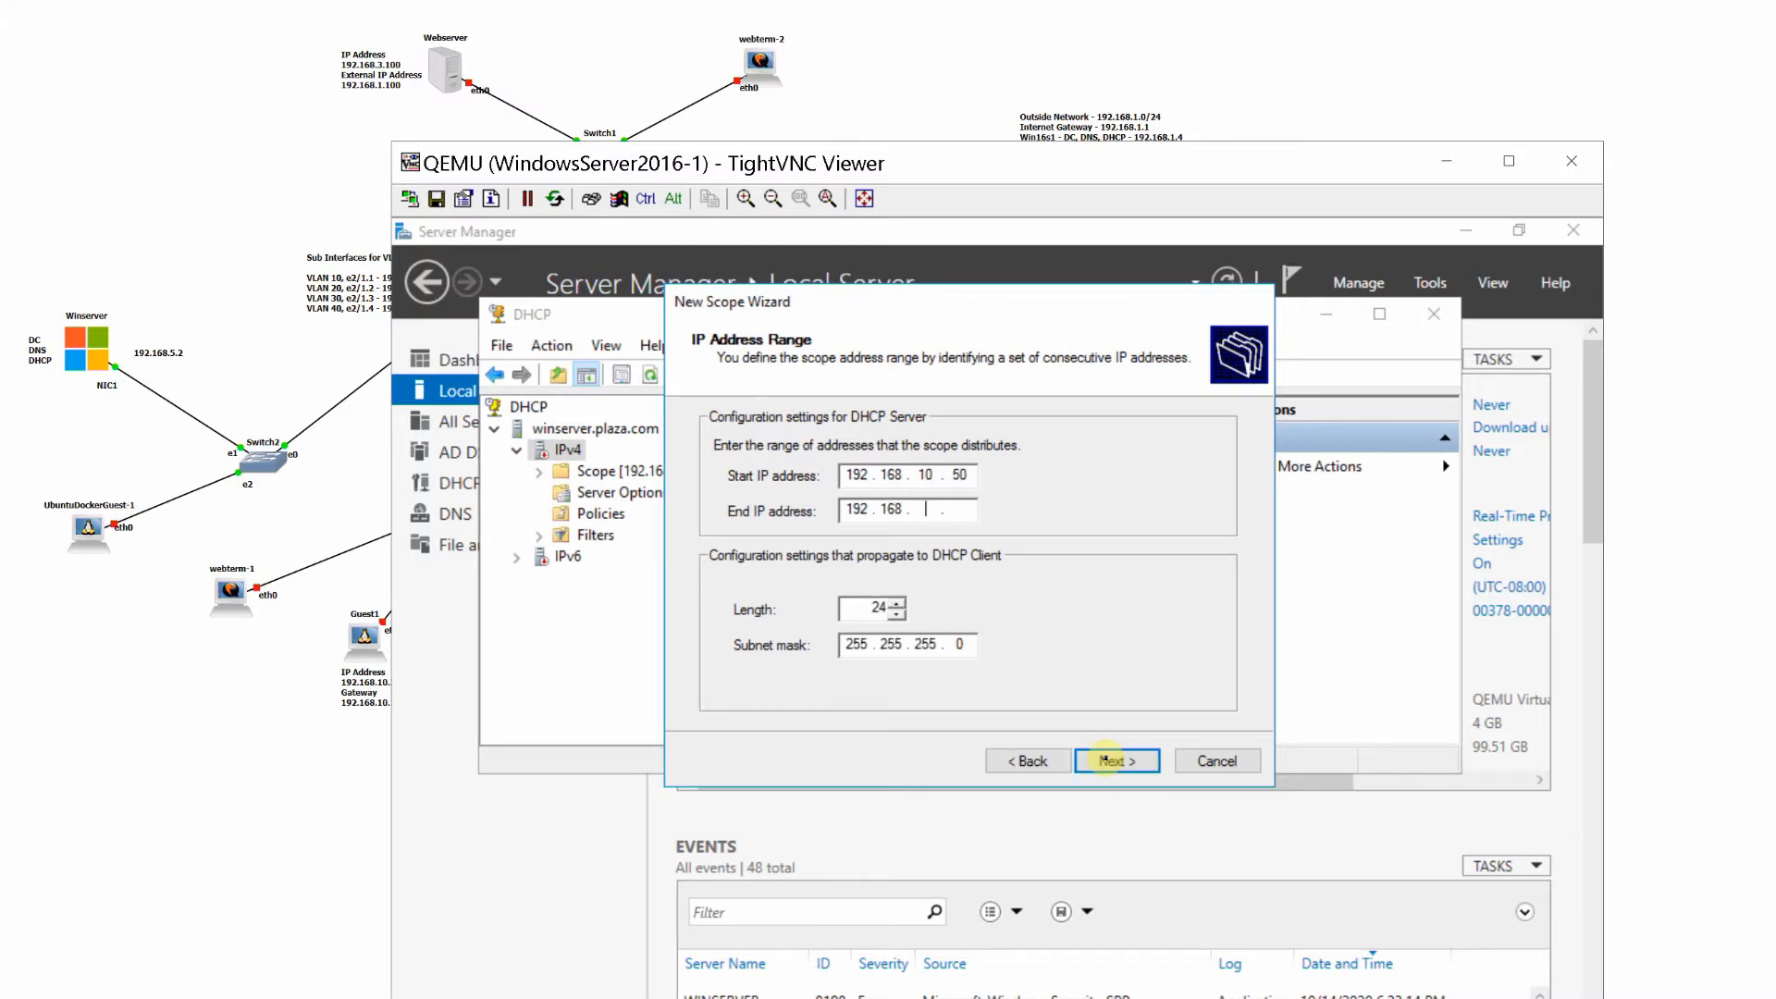
text(10 . 100)
click(1108, 761)
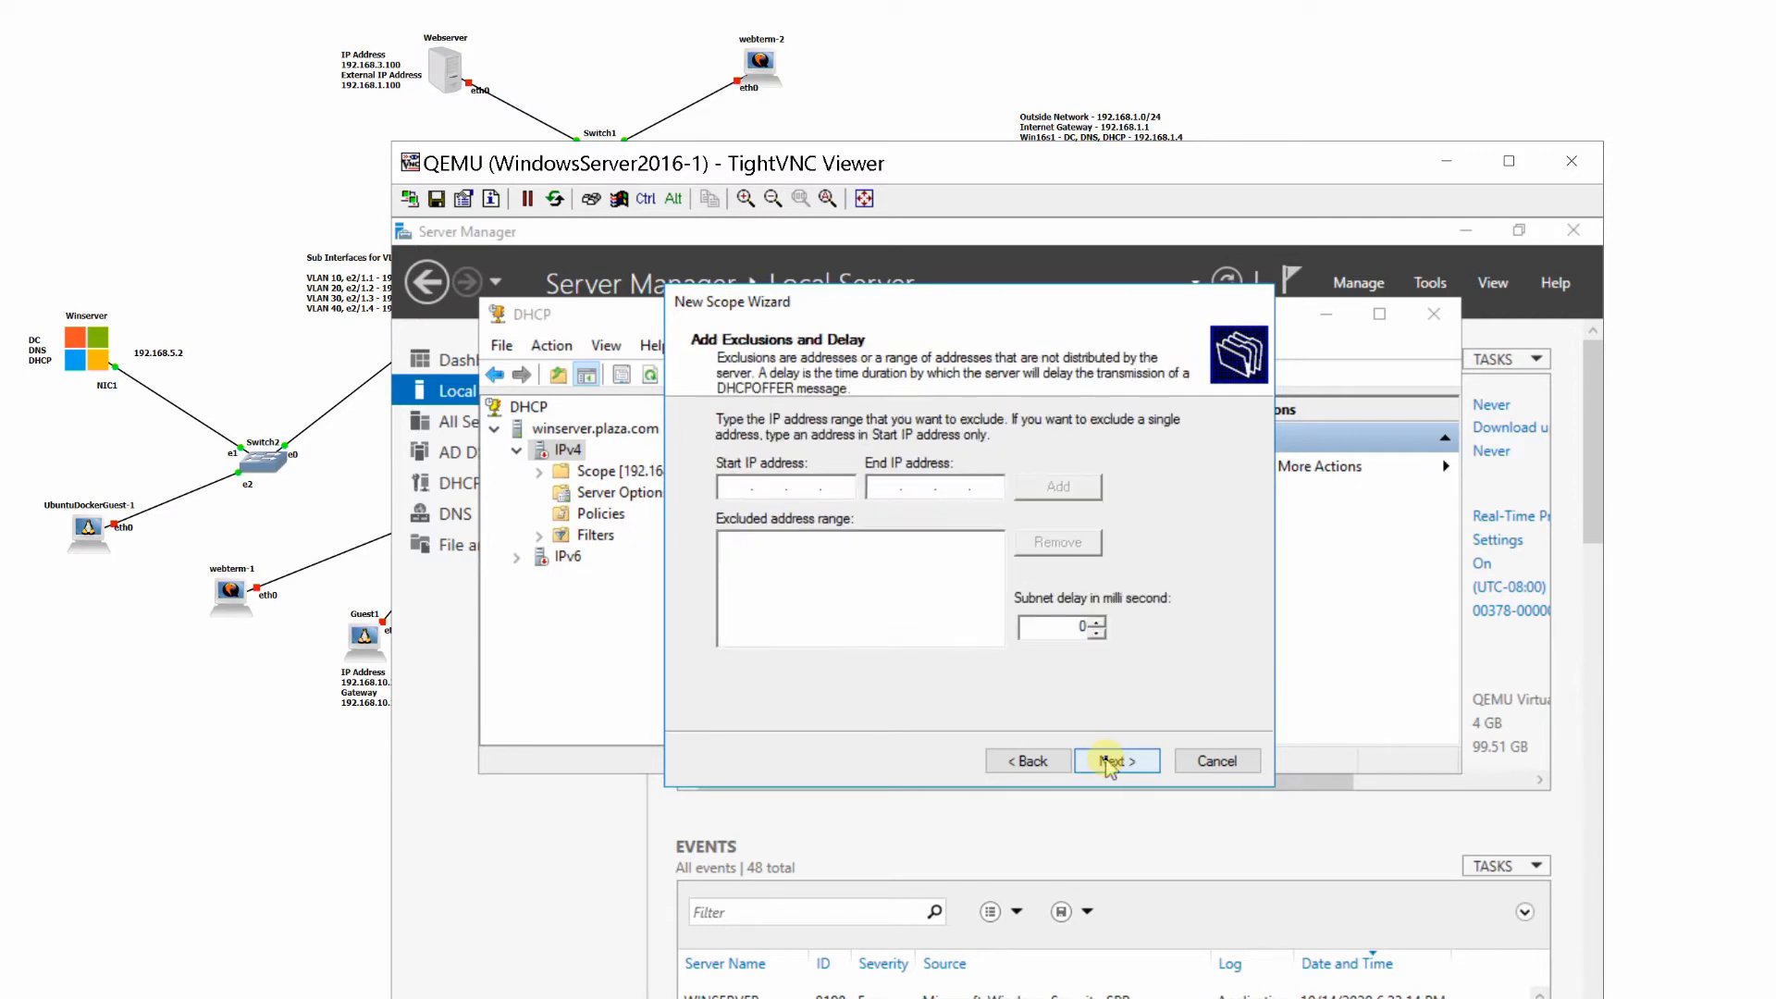
- Keep the default exclusions and lease duration, choose to configure options now, and add 192.168.10.1 as Vlan10_Scope's default gateway
click(1108, 761)
click(1108, 761)
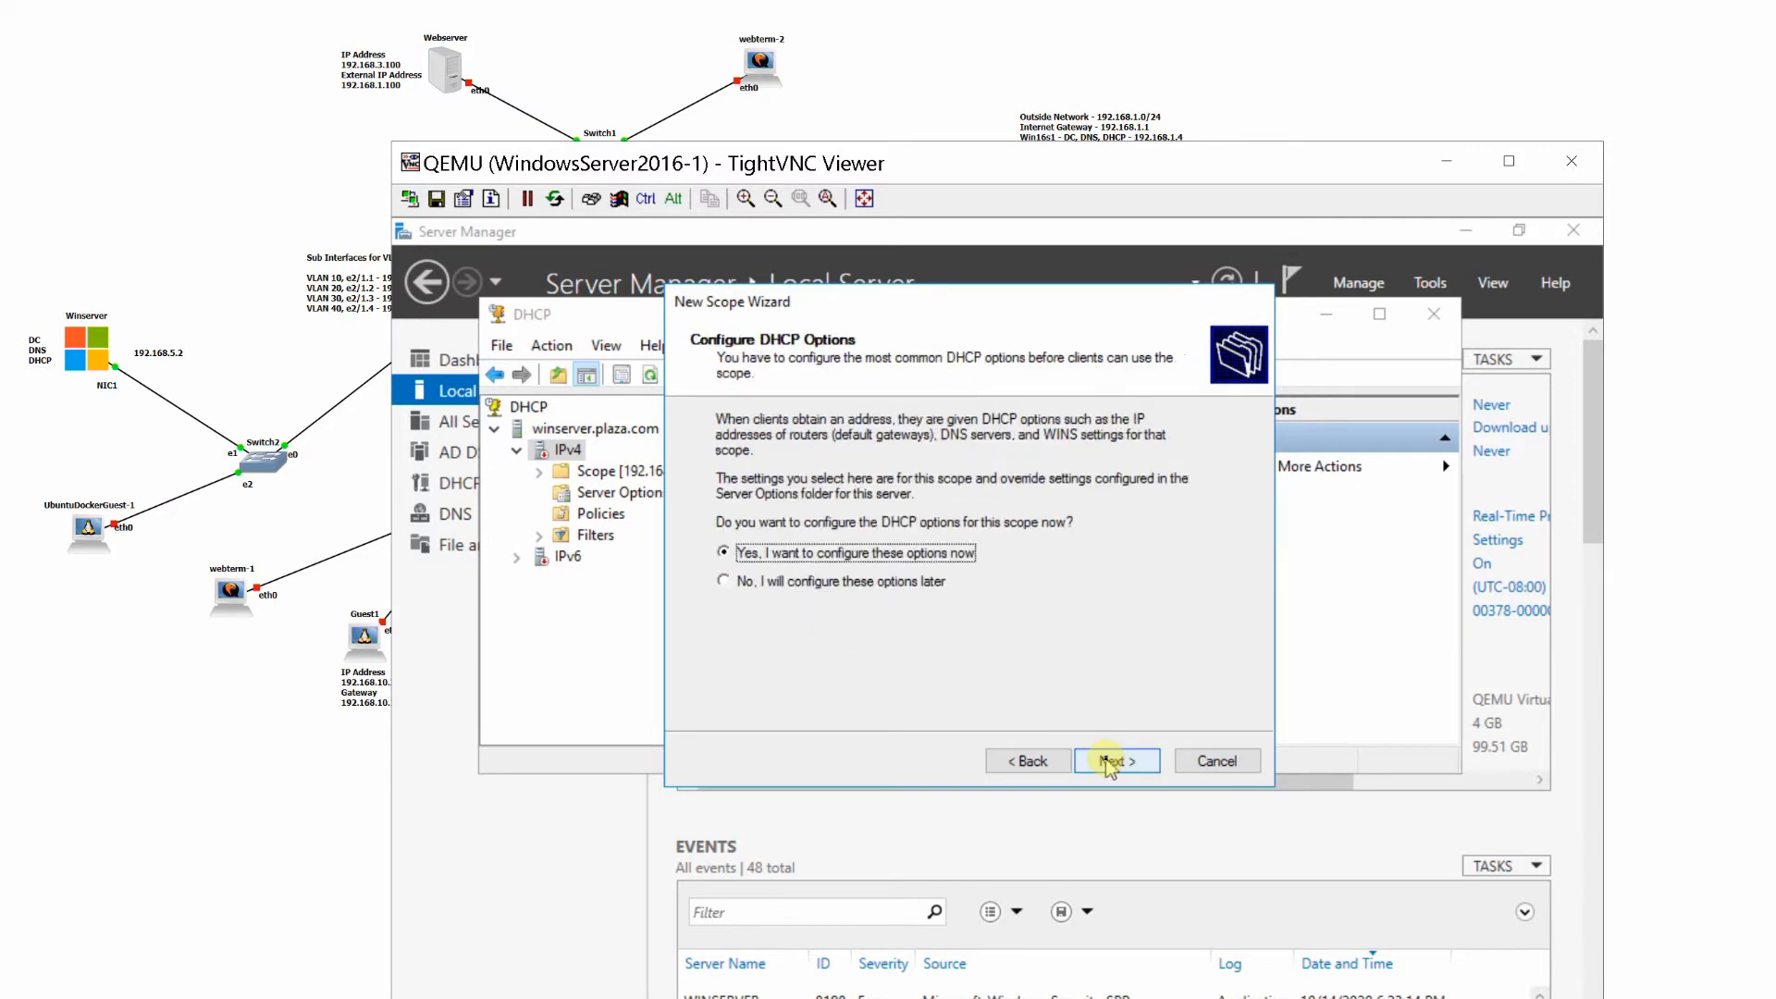
click(1109, 761)
text(192 . )
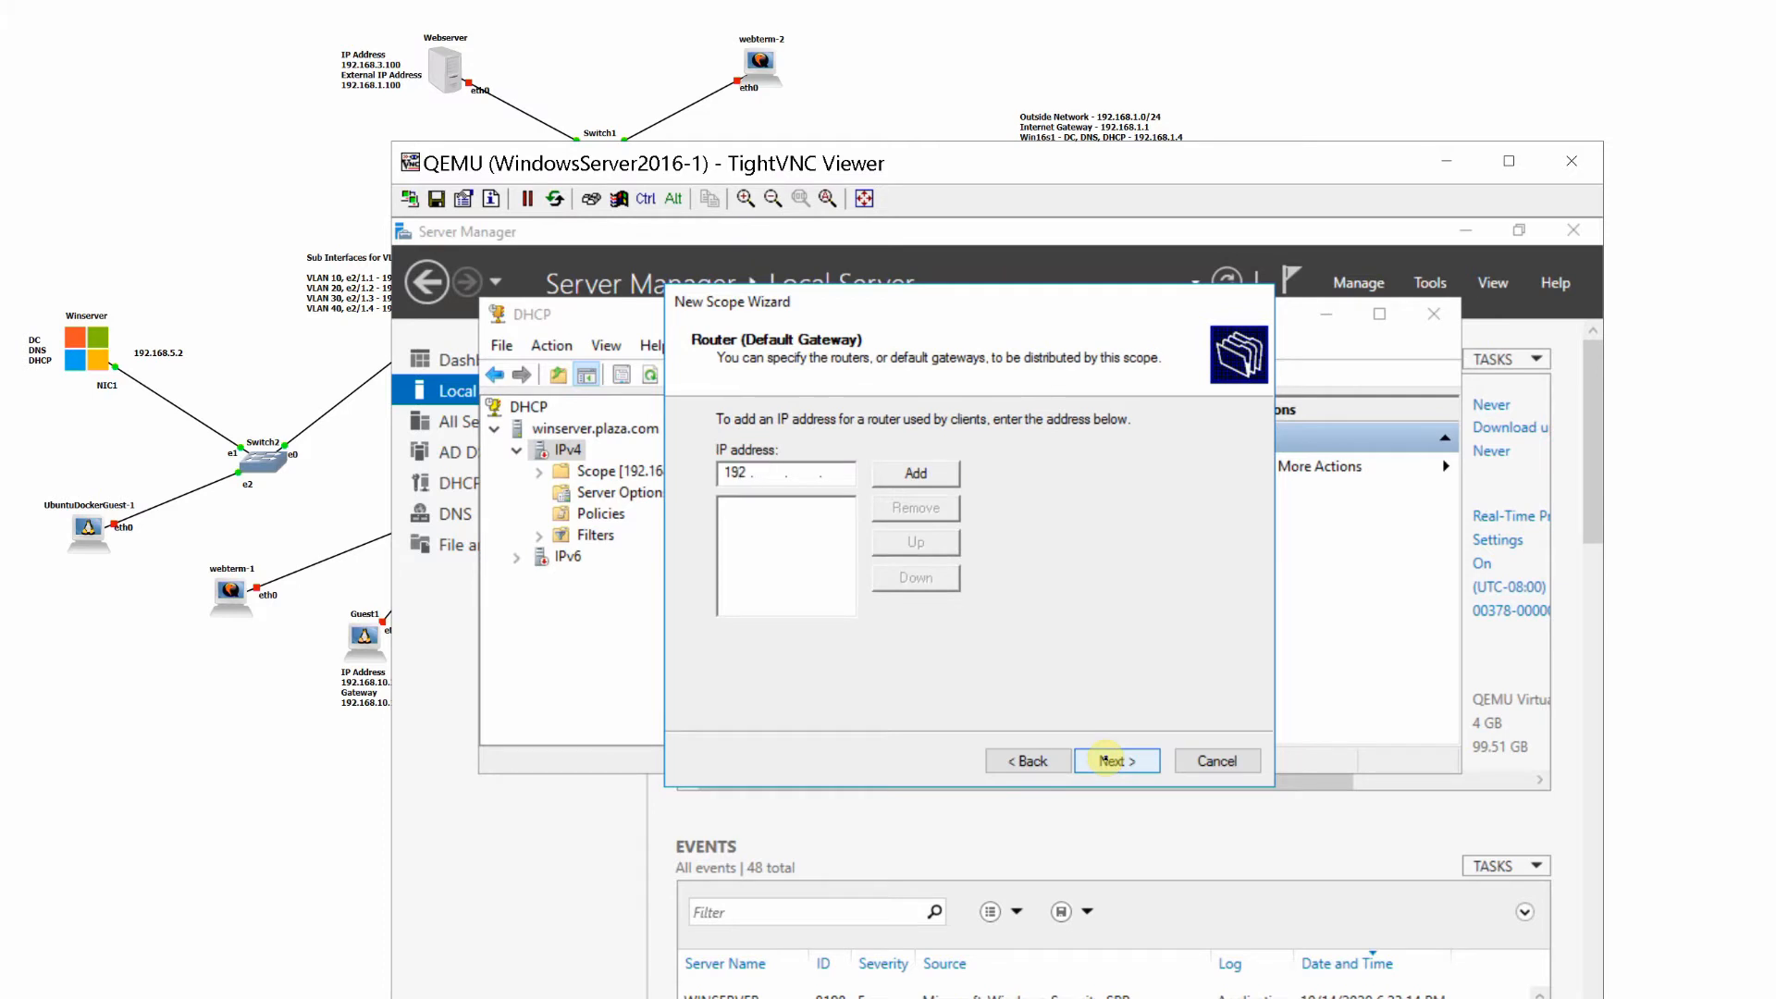
text(168 . 10)
click(1108, 761)
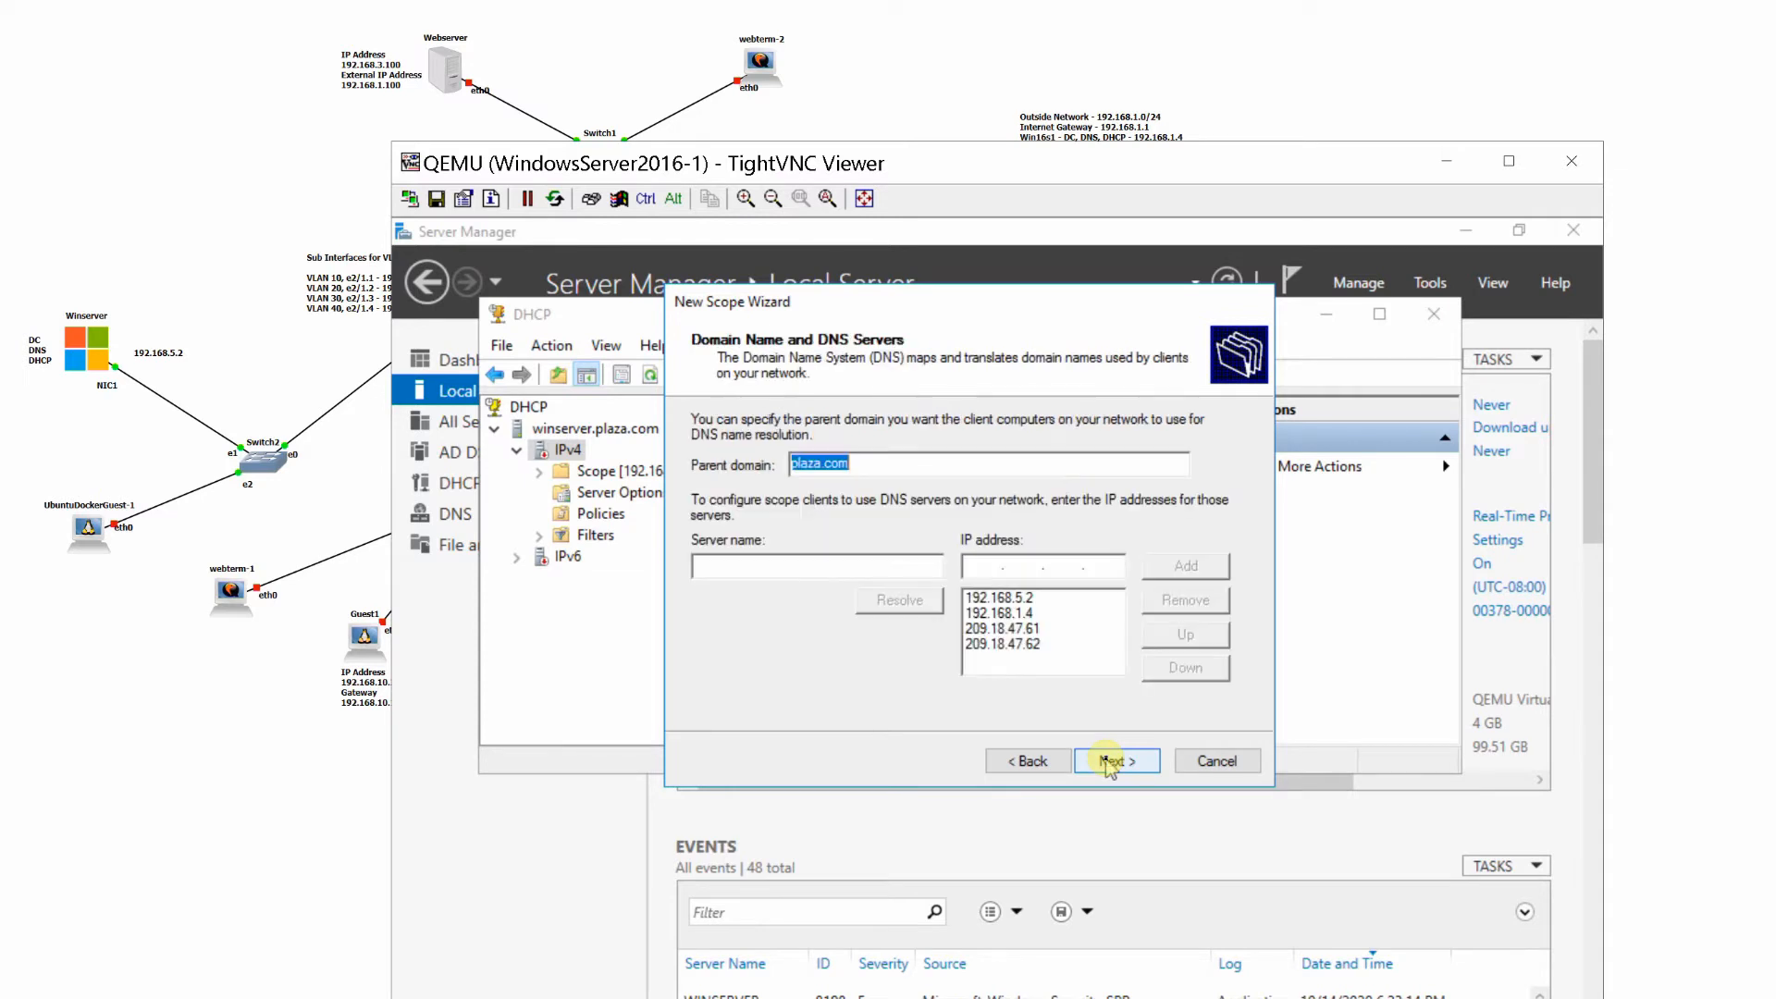
click(1108, 760)
click(1023, 758)
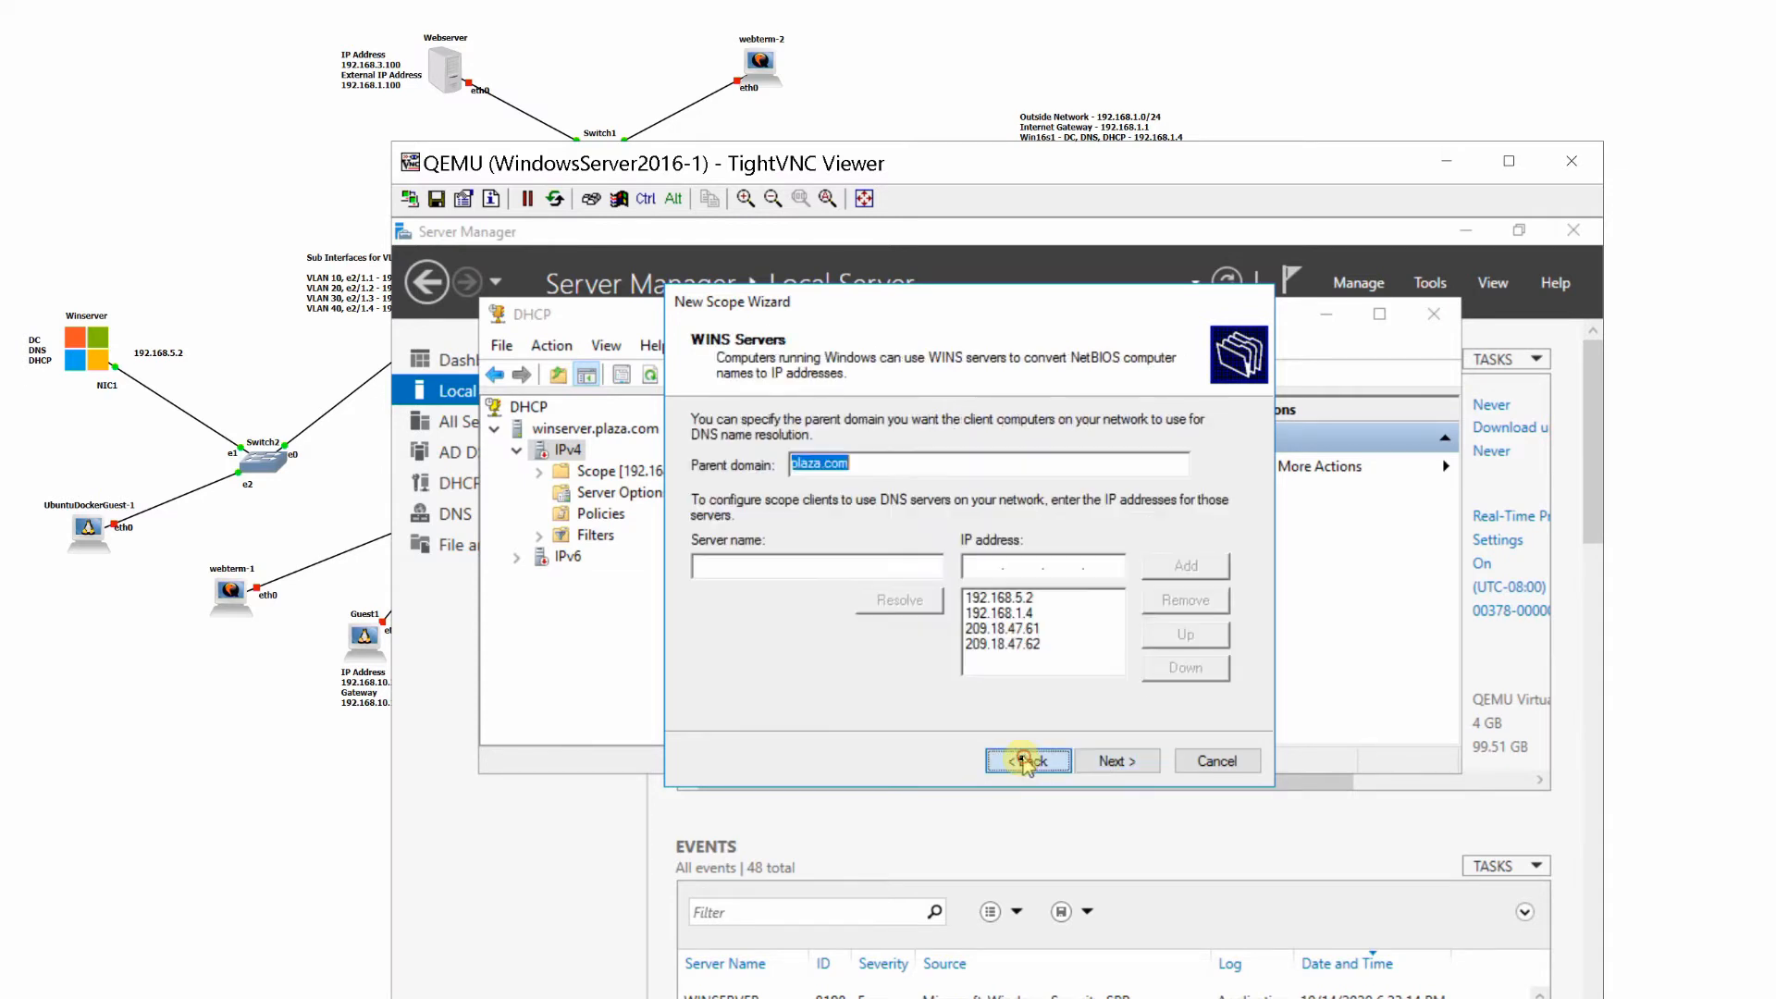
click(1027, 760)
click(921, 475)
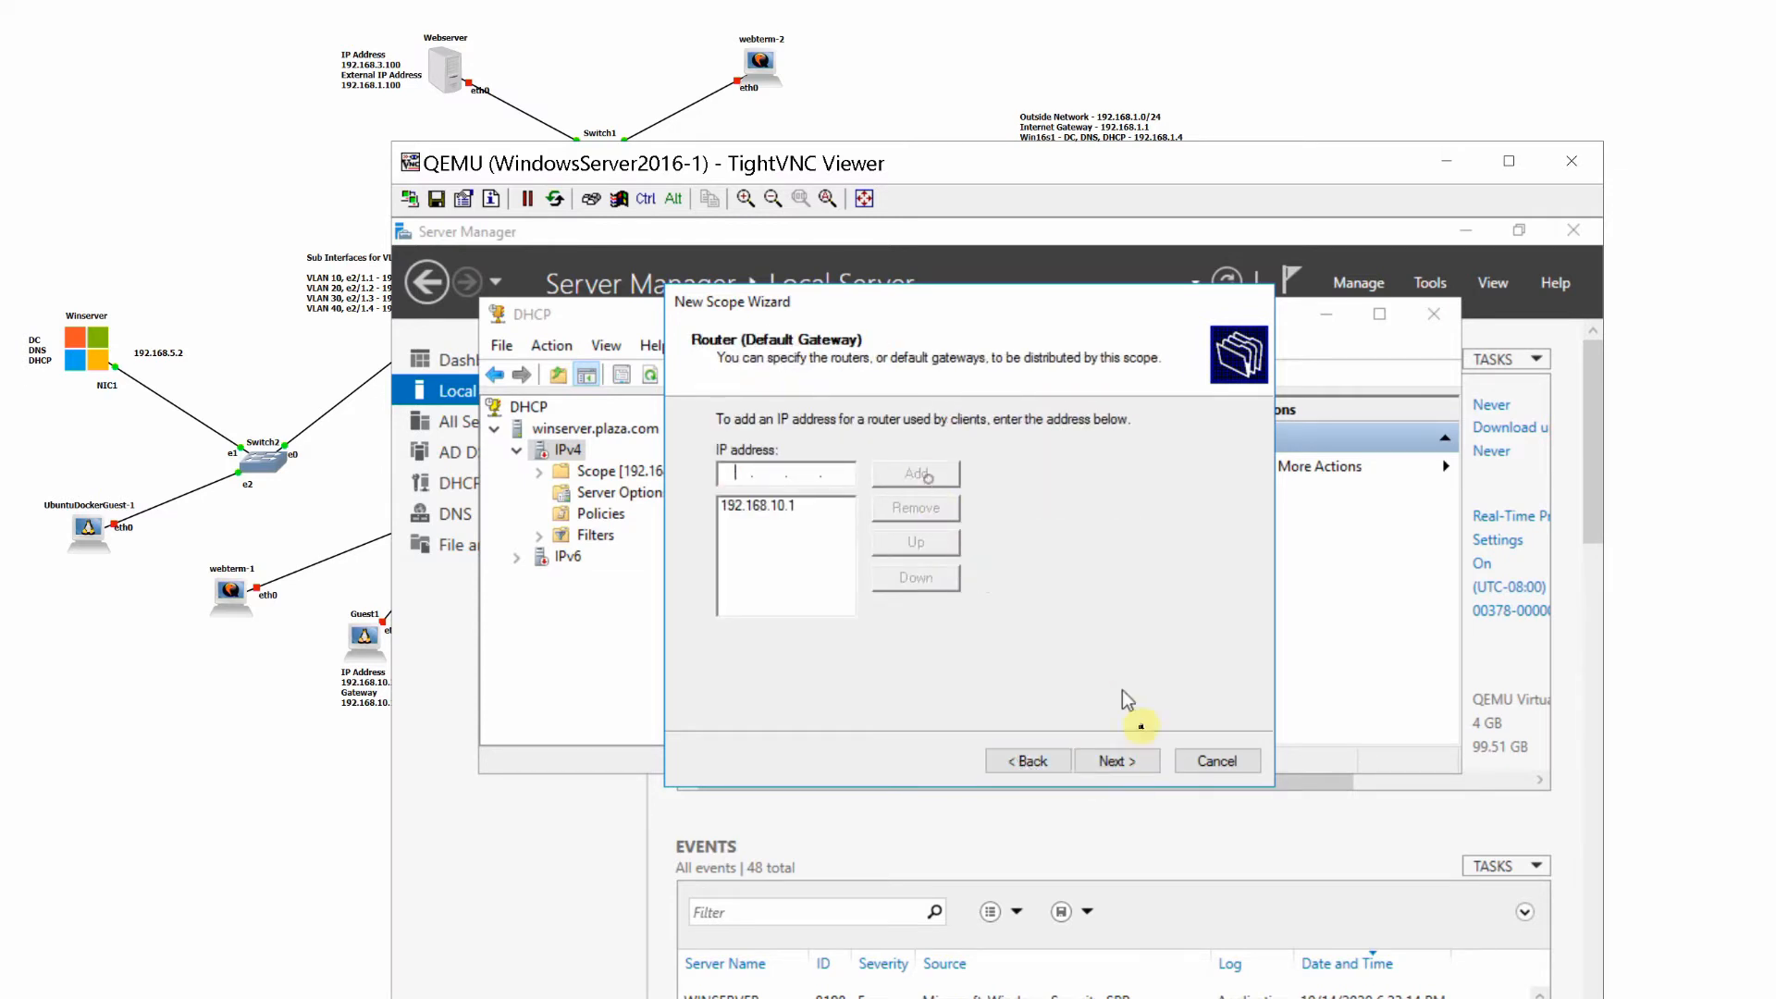
- Accept the default DNS and empty WINS settings for Vlan10_Scope, activate it now and complete the scope
click(1108, 760)
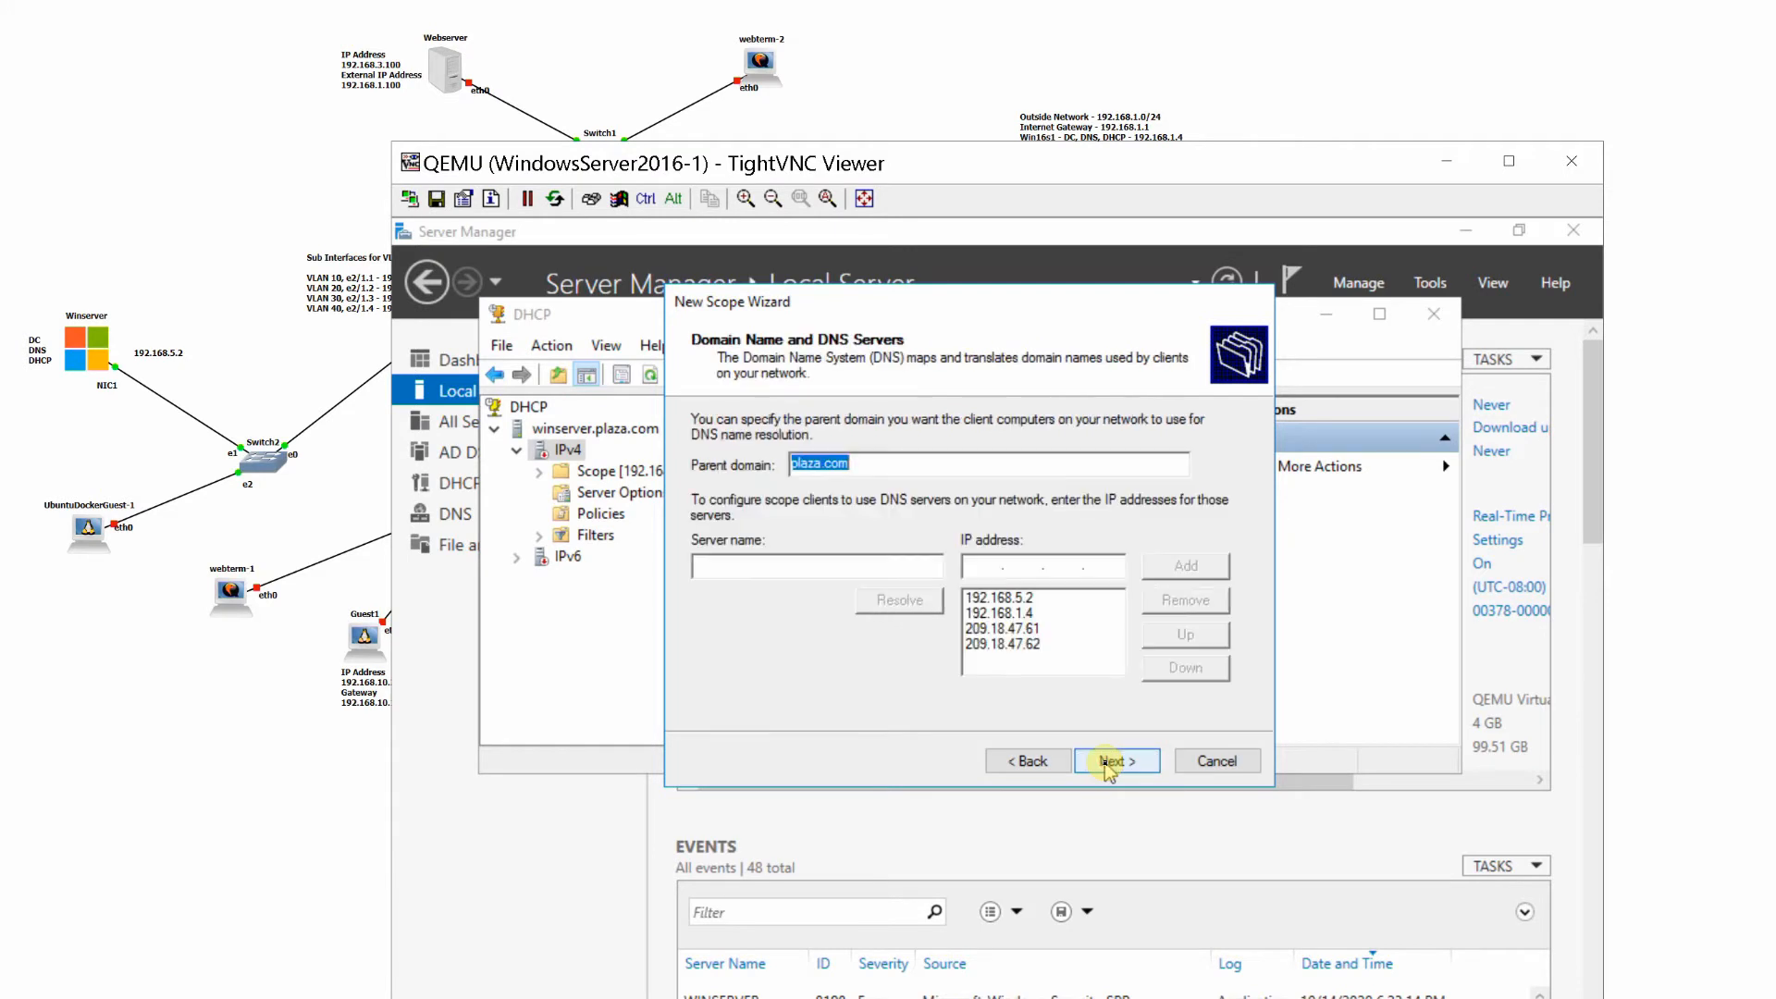
click(1108, 761)
click(1109, 760)
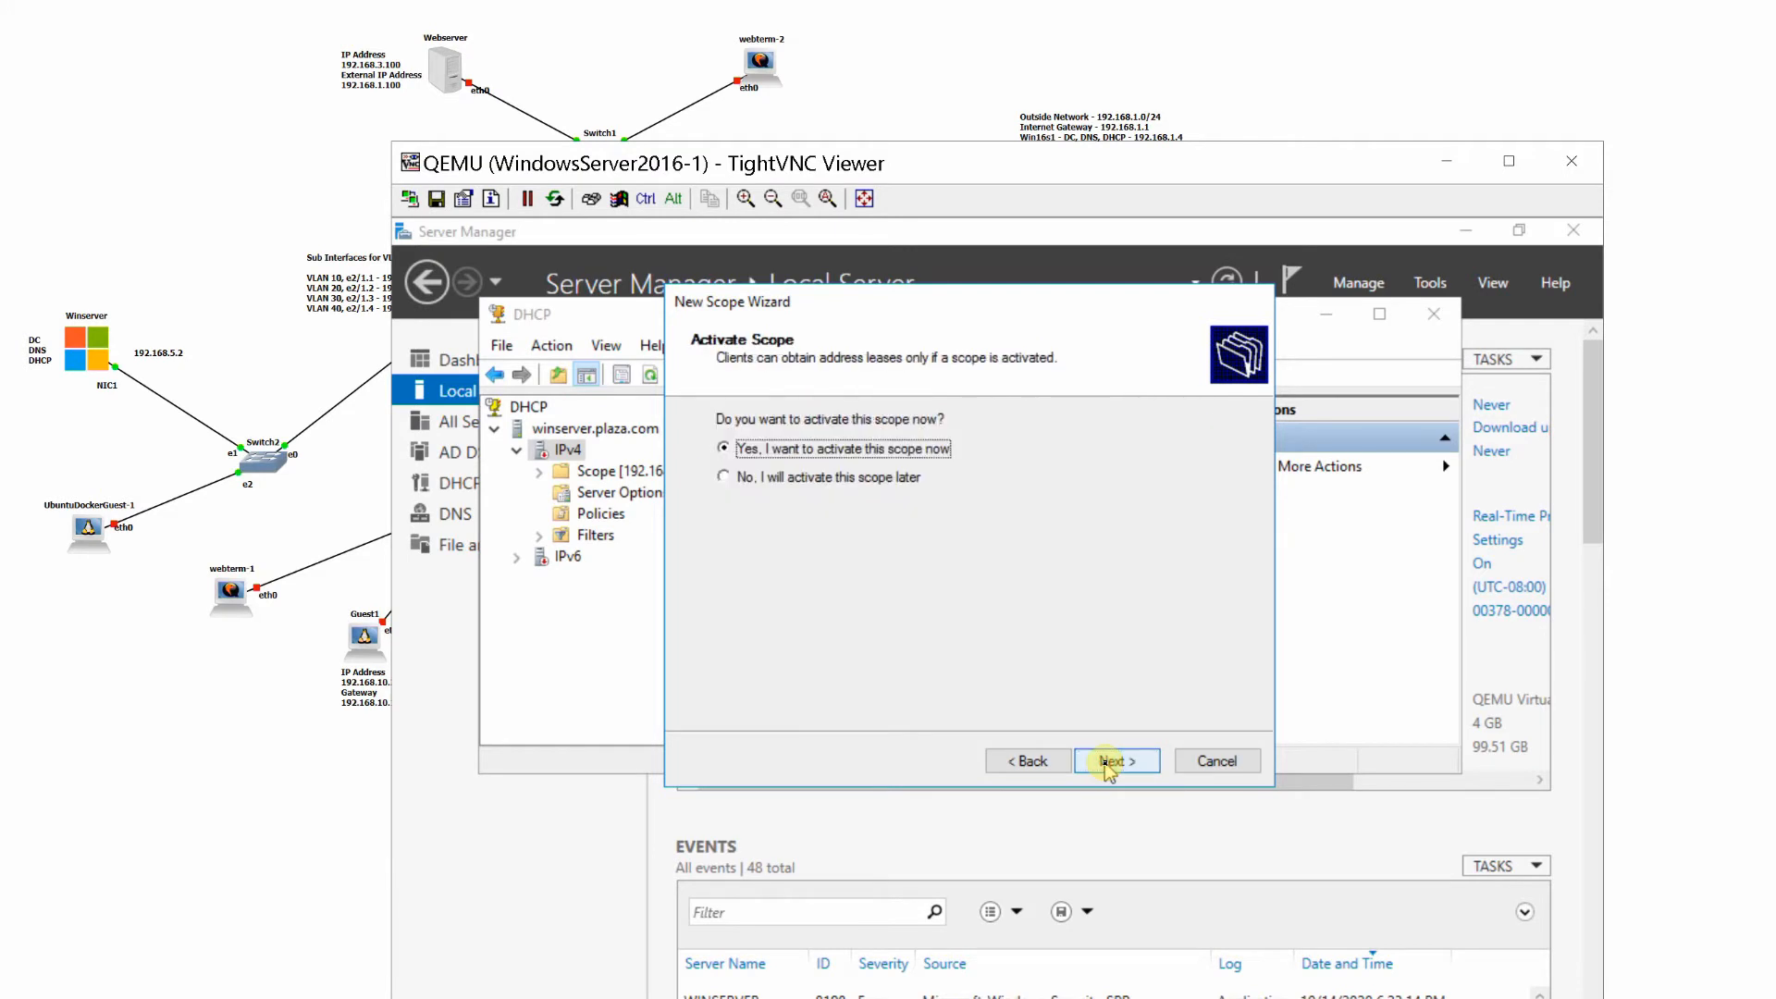
click(1109, 760)
click(1108, 760)
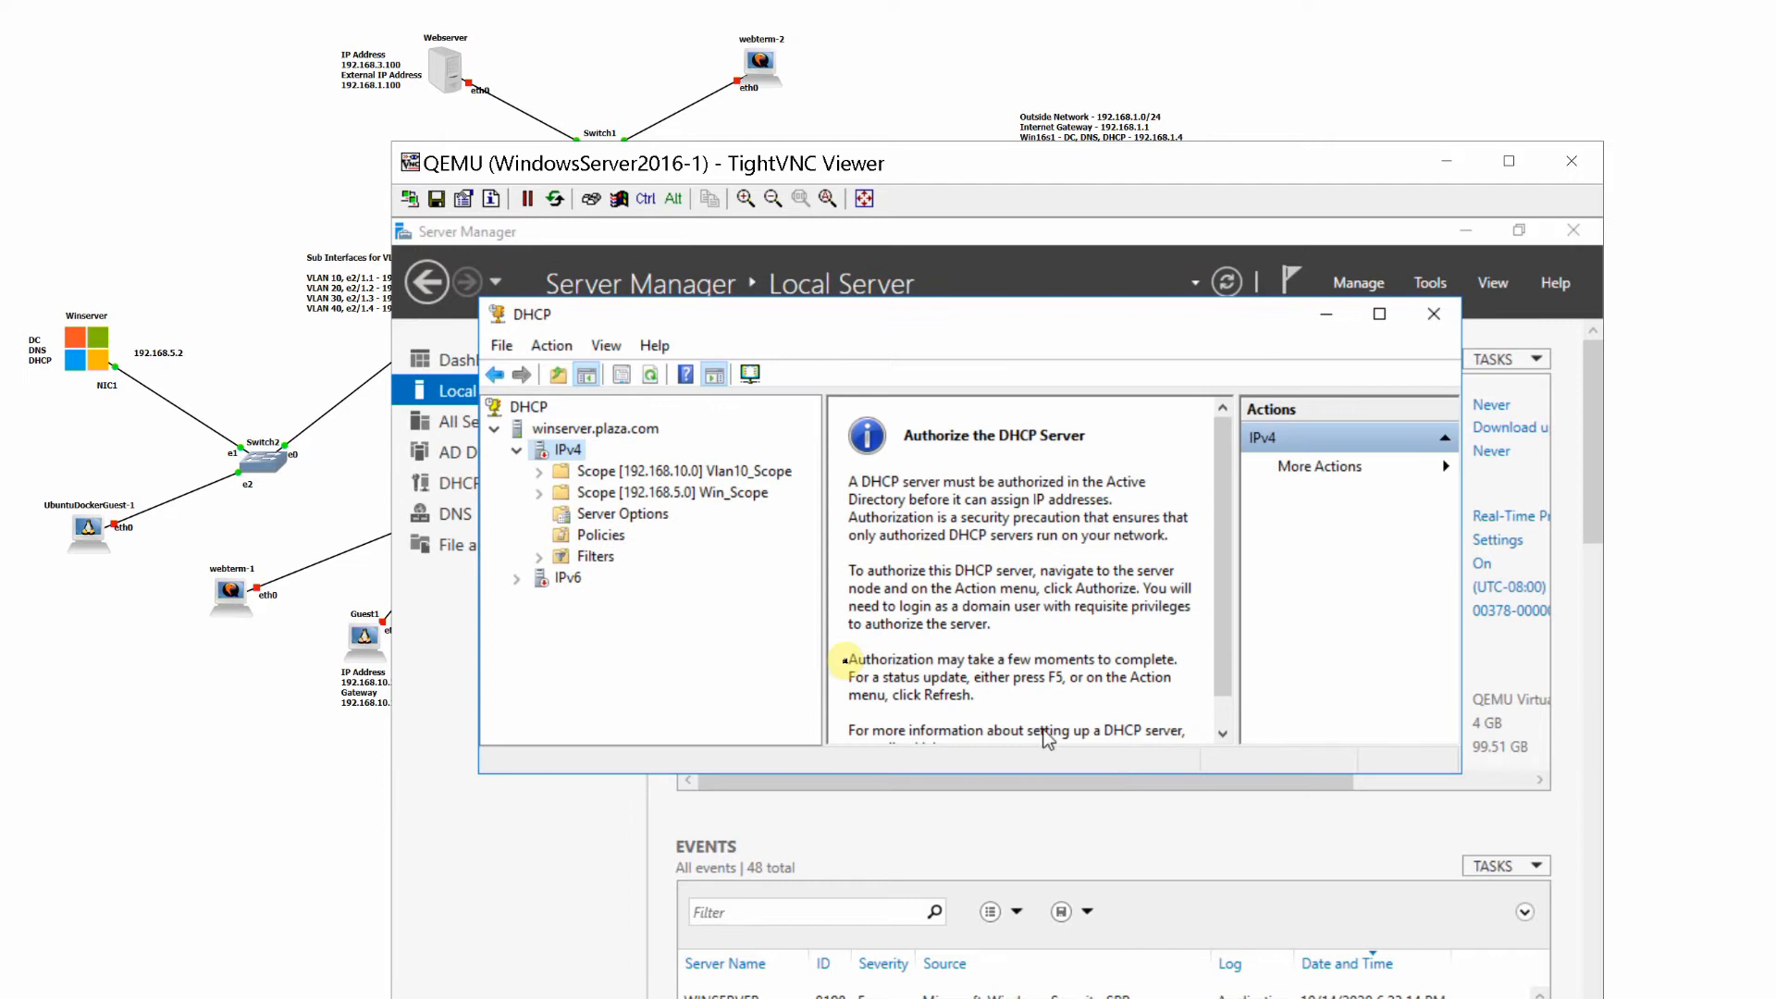
- Start a third IPv4 scope and name it Vlan20_Scope
right_click(562, 456)
click(610, 500)
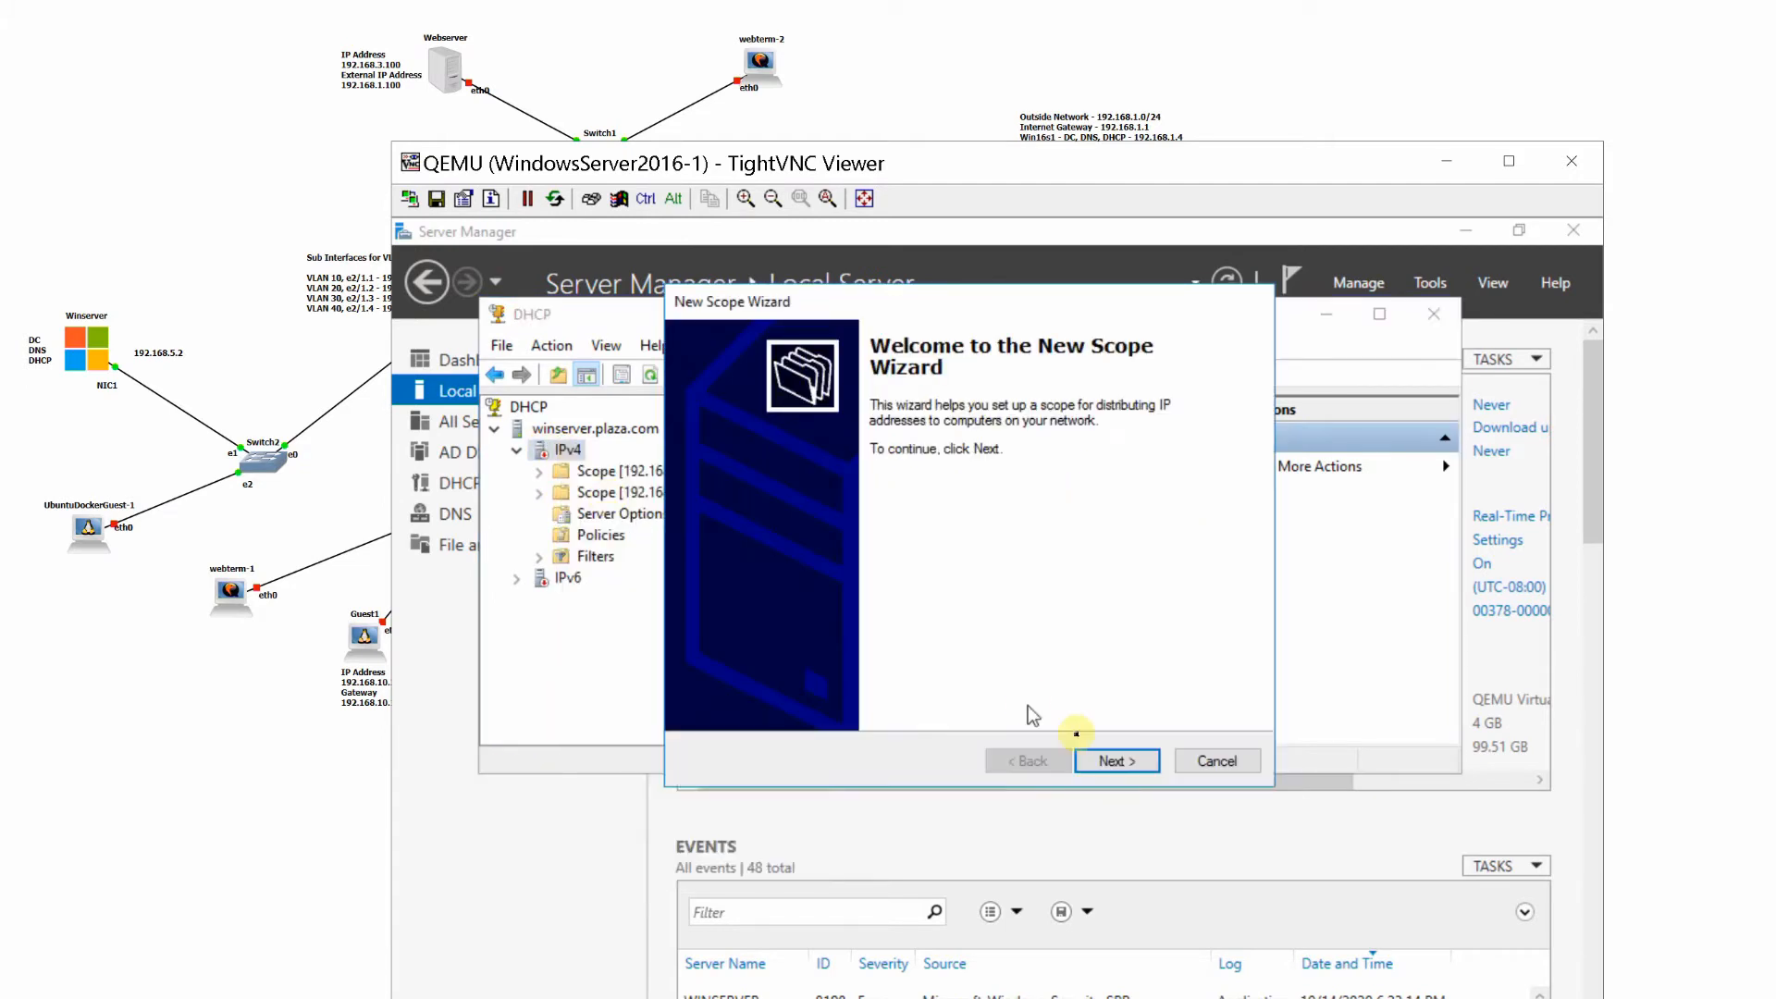
click(1110, 761)
text(Vlan)
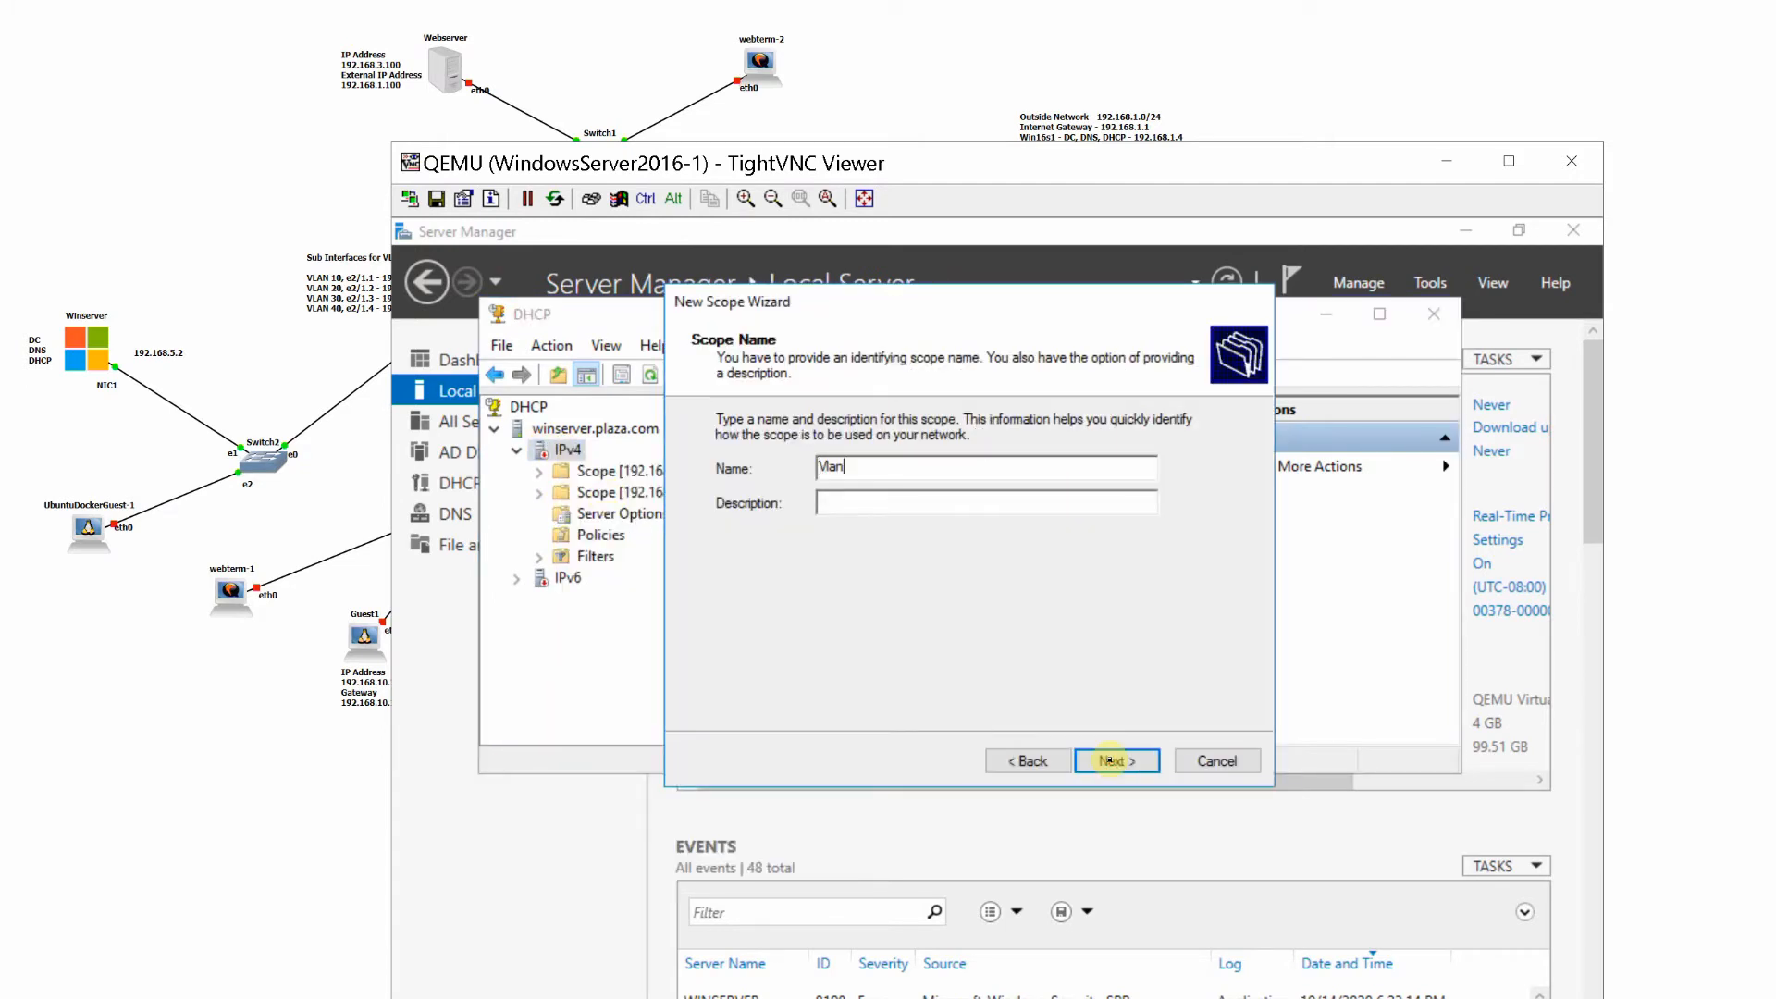
text(20_S)
text(copw)
click(1109, 759)
- Set the Vlan20_Scope address range from 192.168.20.50 to 192.168.20.100
text(192 . )
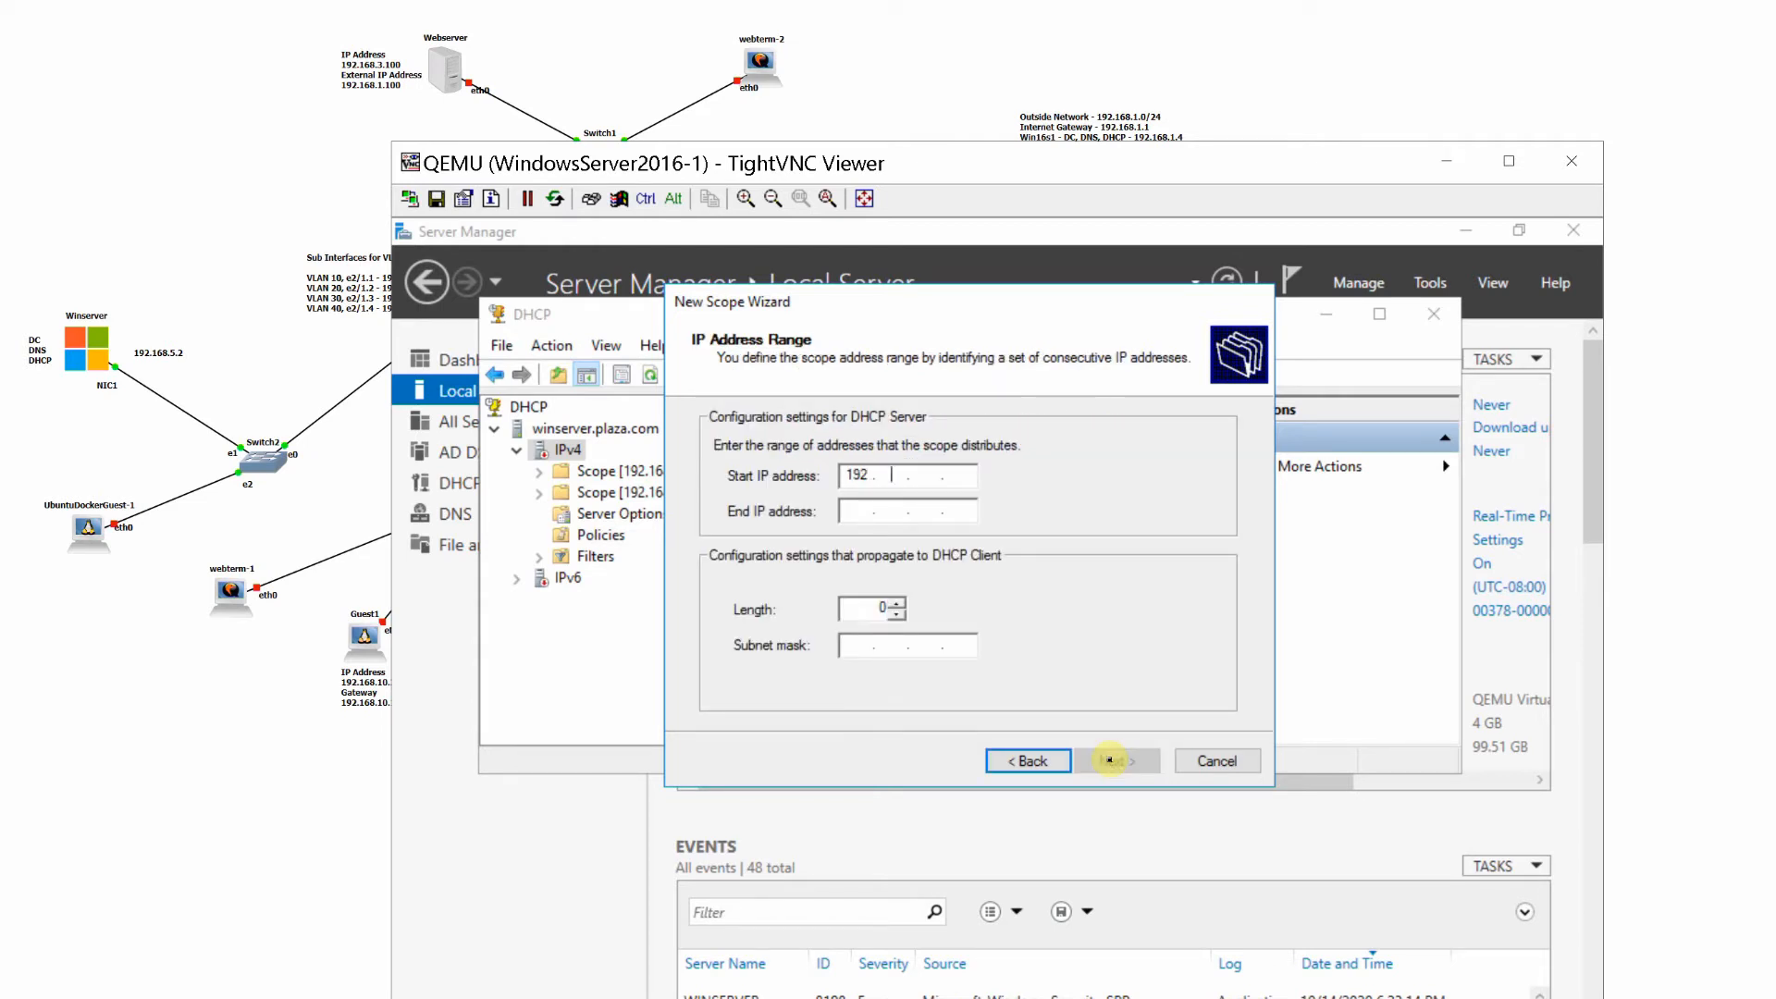
text(168 . 20 . 50)
key(Tab)
text(192 . )
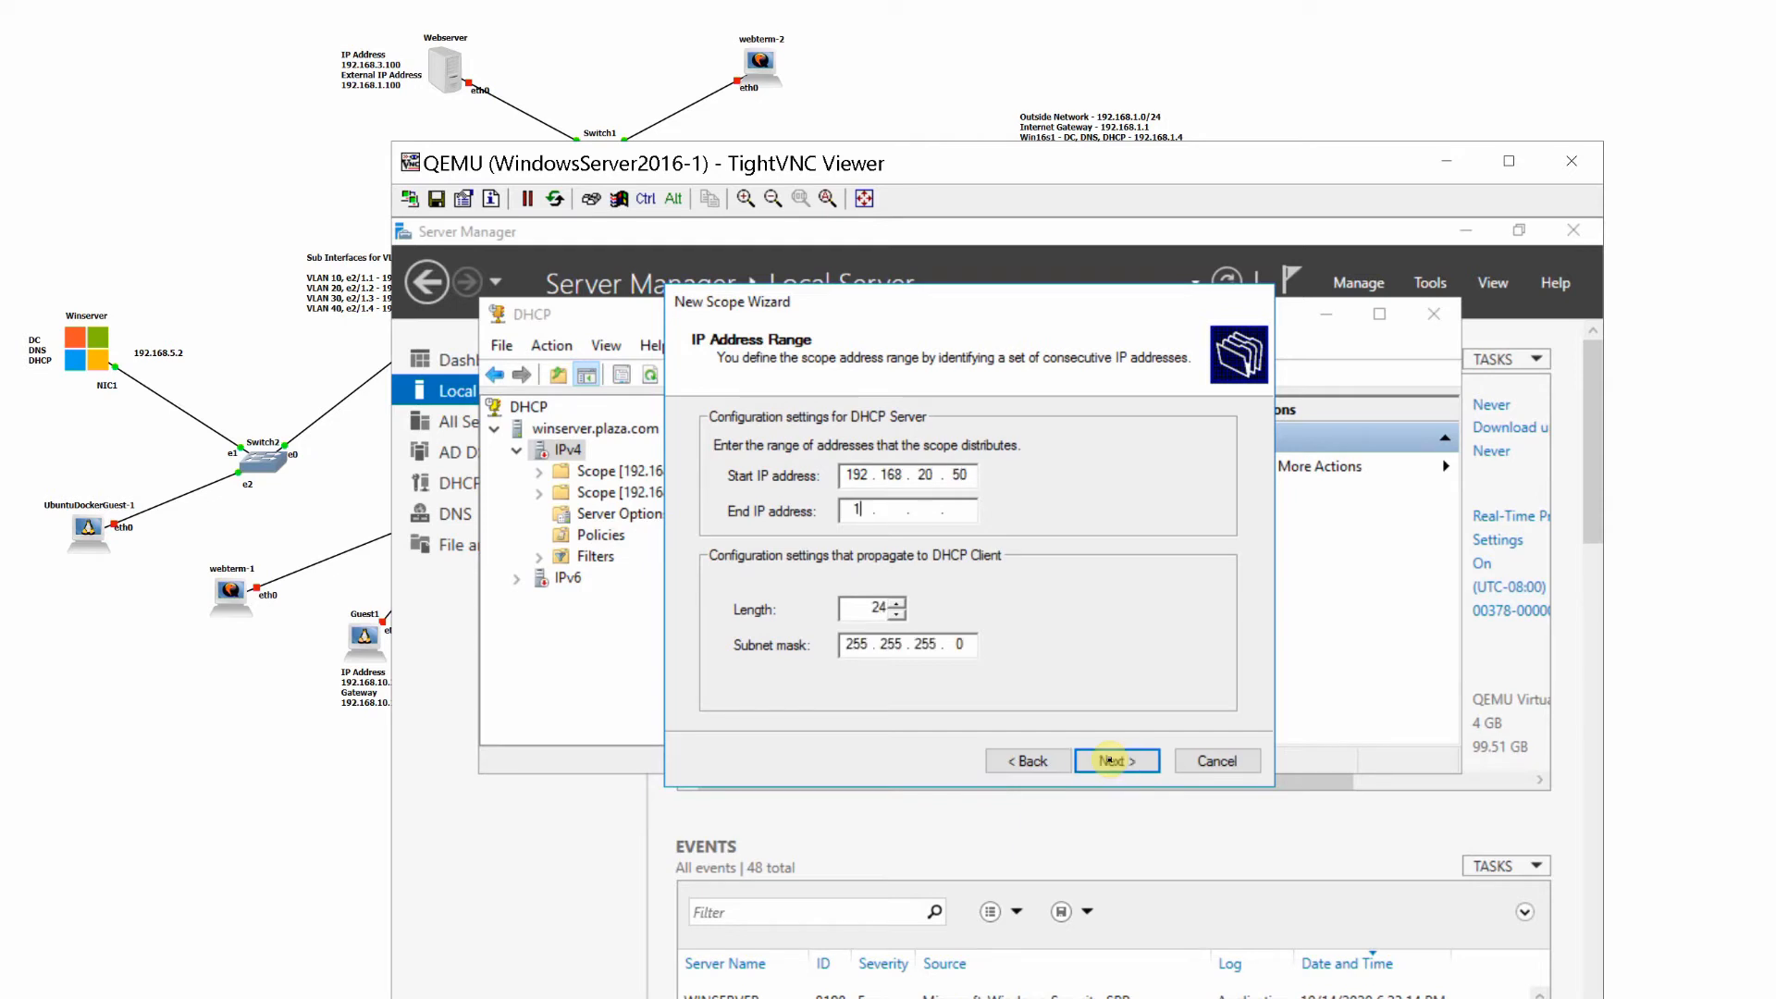
text(168 . 20 . 100)
click(1109, 760)
- Keep Vlan20_Scope's default exclusions, lease duration and option configuration choice, and add 192.168.20.1 as its default gateway
click(1130, 769)
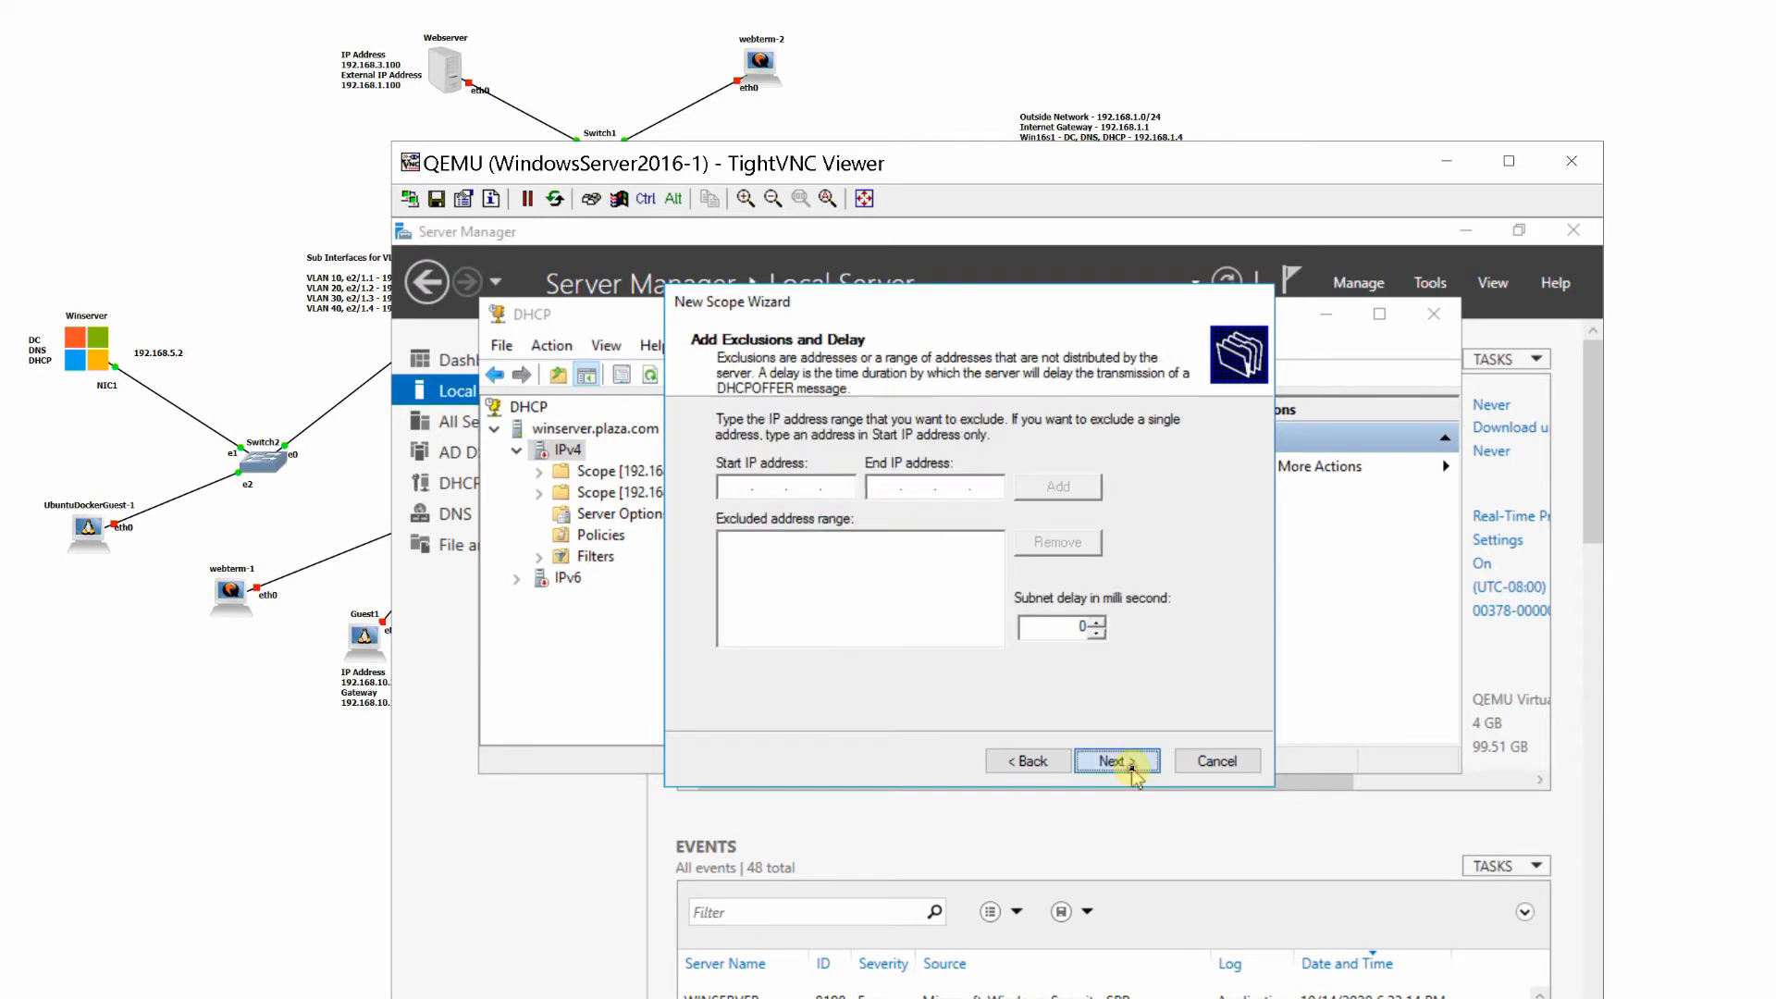
click(1132, 770)
click(1131, 771)
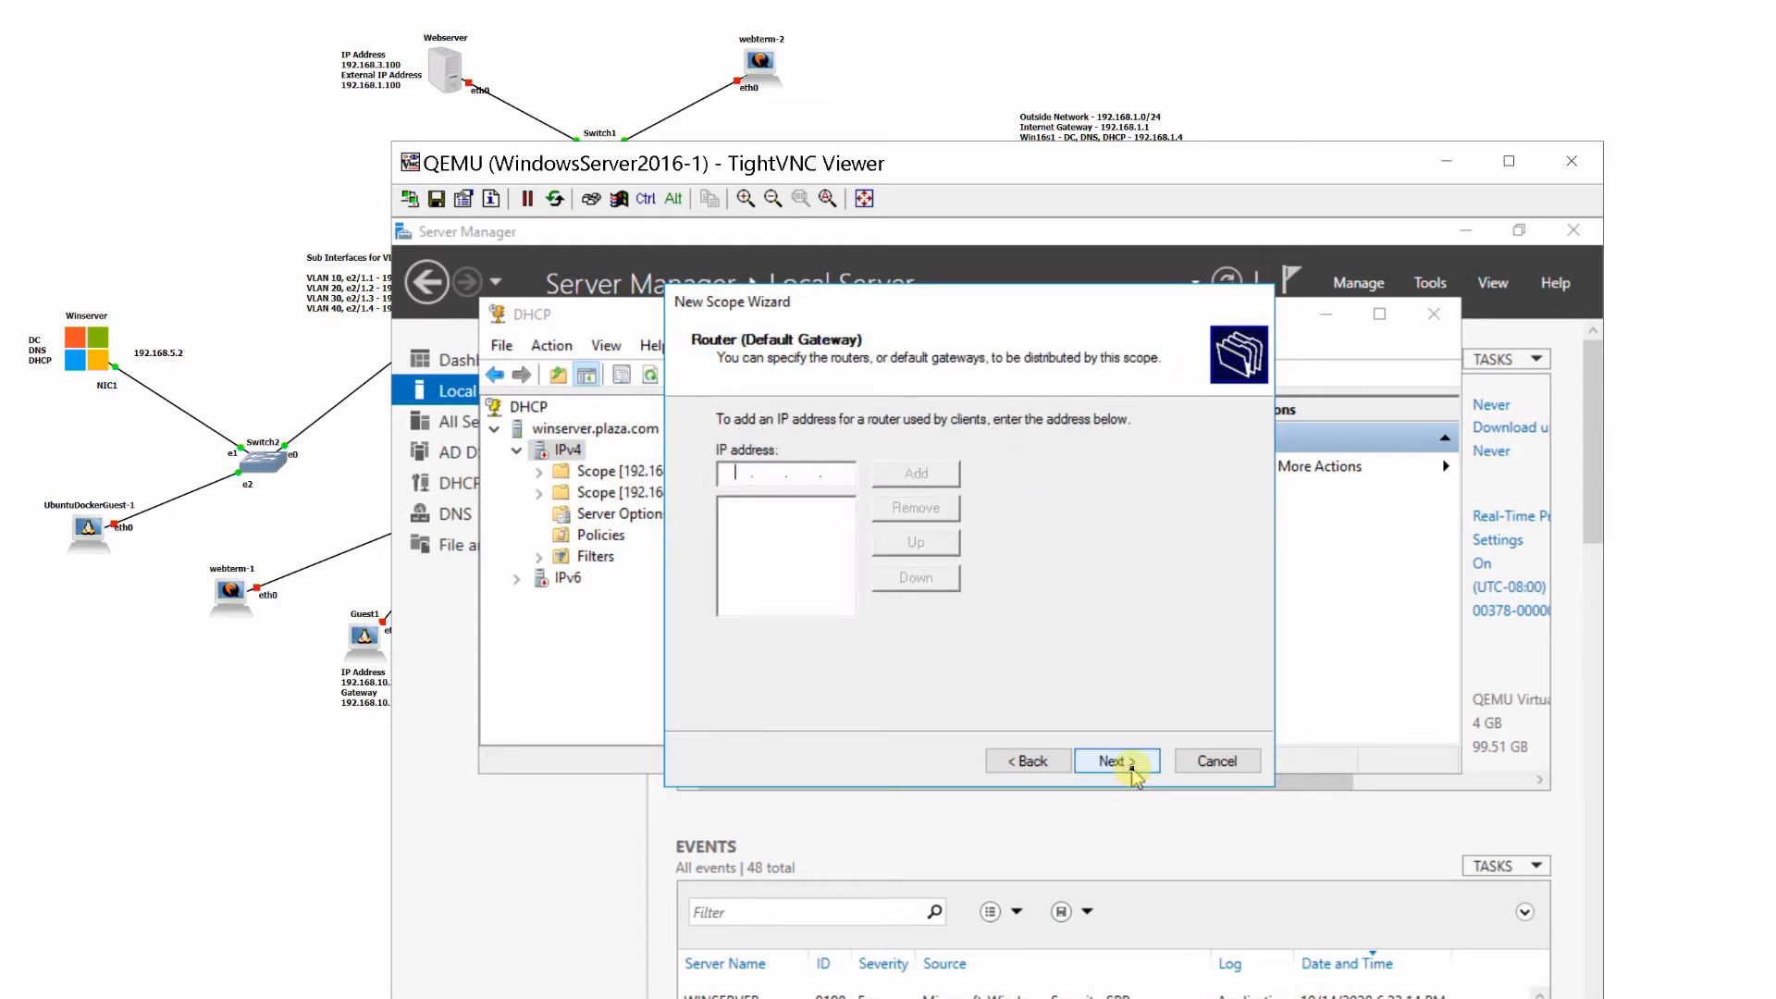
text(192.168.20.1)
click(915, 473)
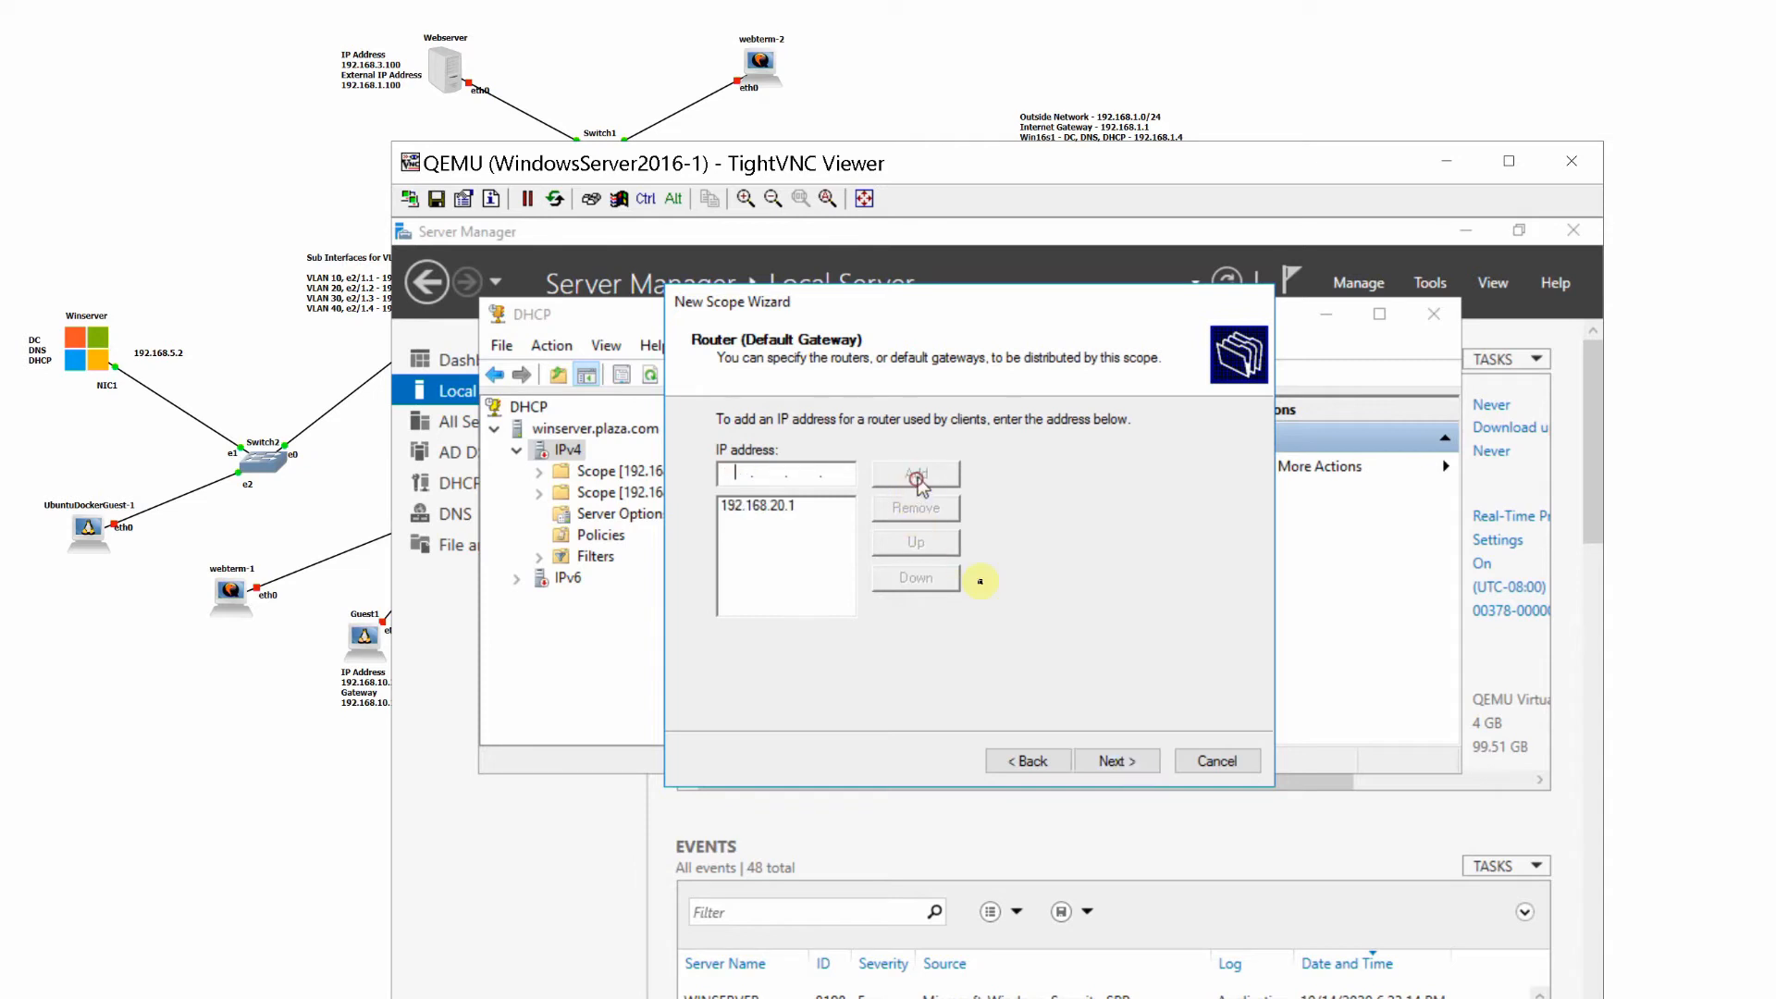
- Accept the default DNS and WINS settings for Vlan20_Scope, and finish it with immediate activation
click(1113, 760)
click(1112, 760)
click(1113, 760)
click(1113, 760)
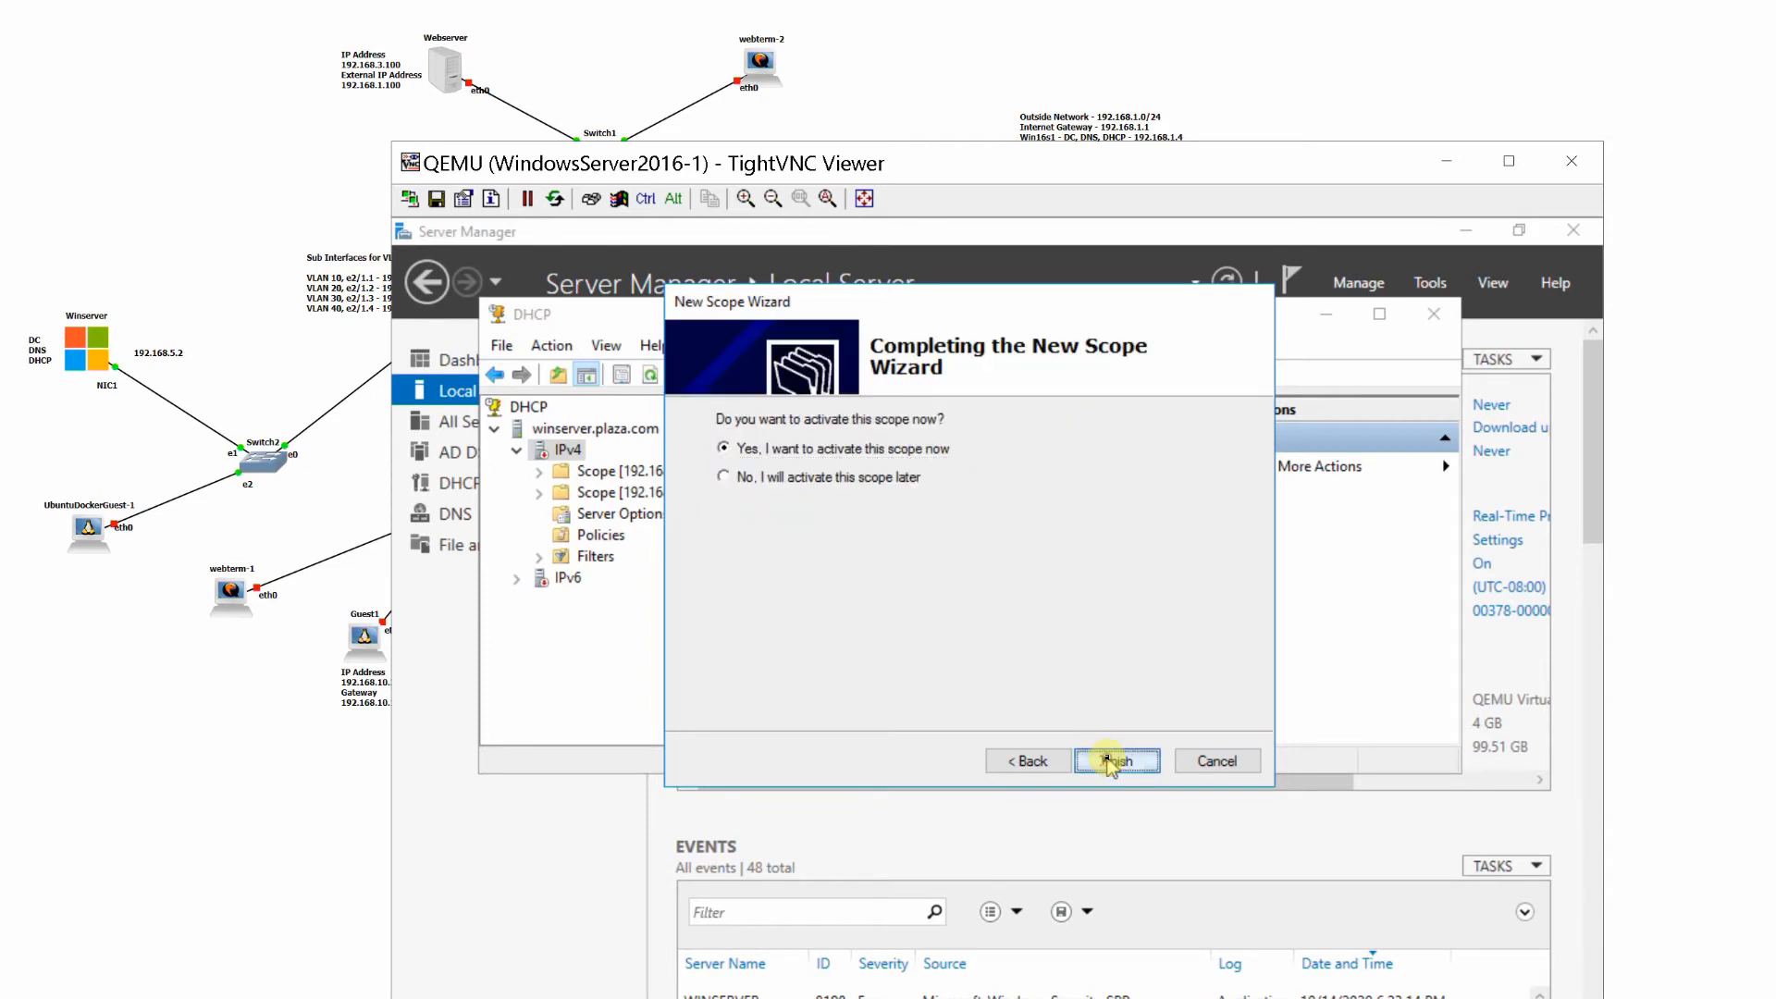
click(1110, 763)
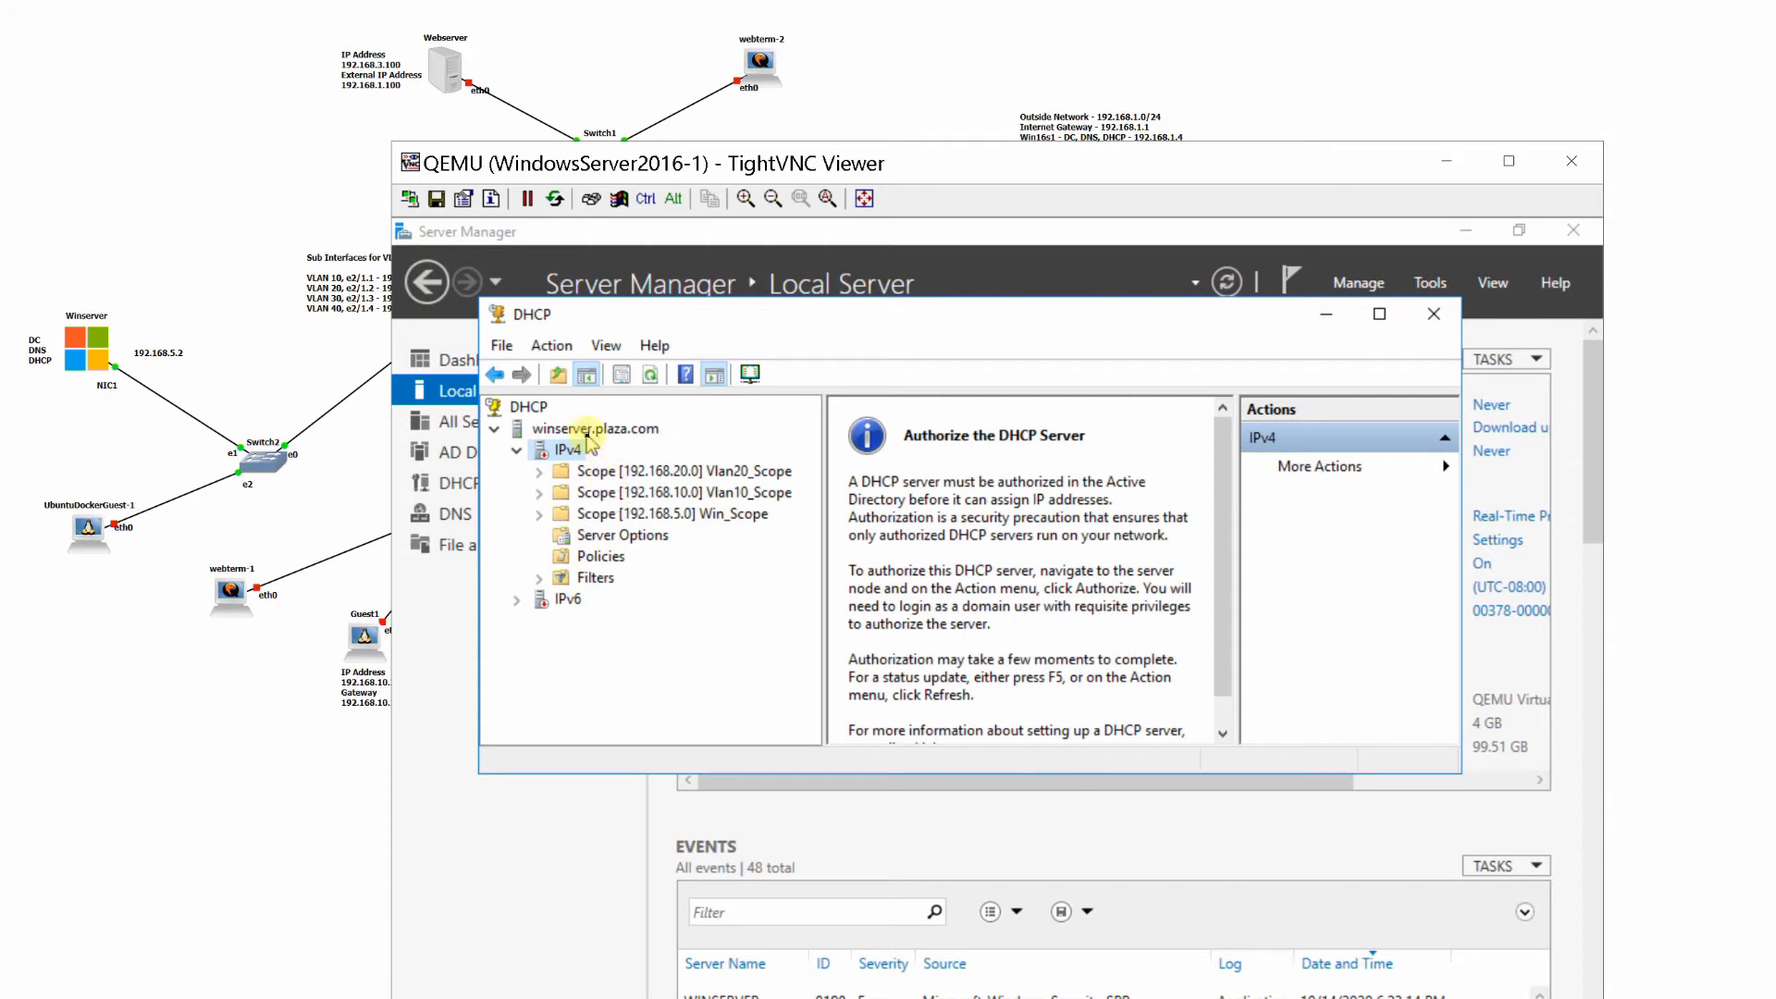
- Start a new IPv4 scope and name it Vlan30_Scope
right_click(547, 449)
click(592, 481)
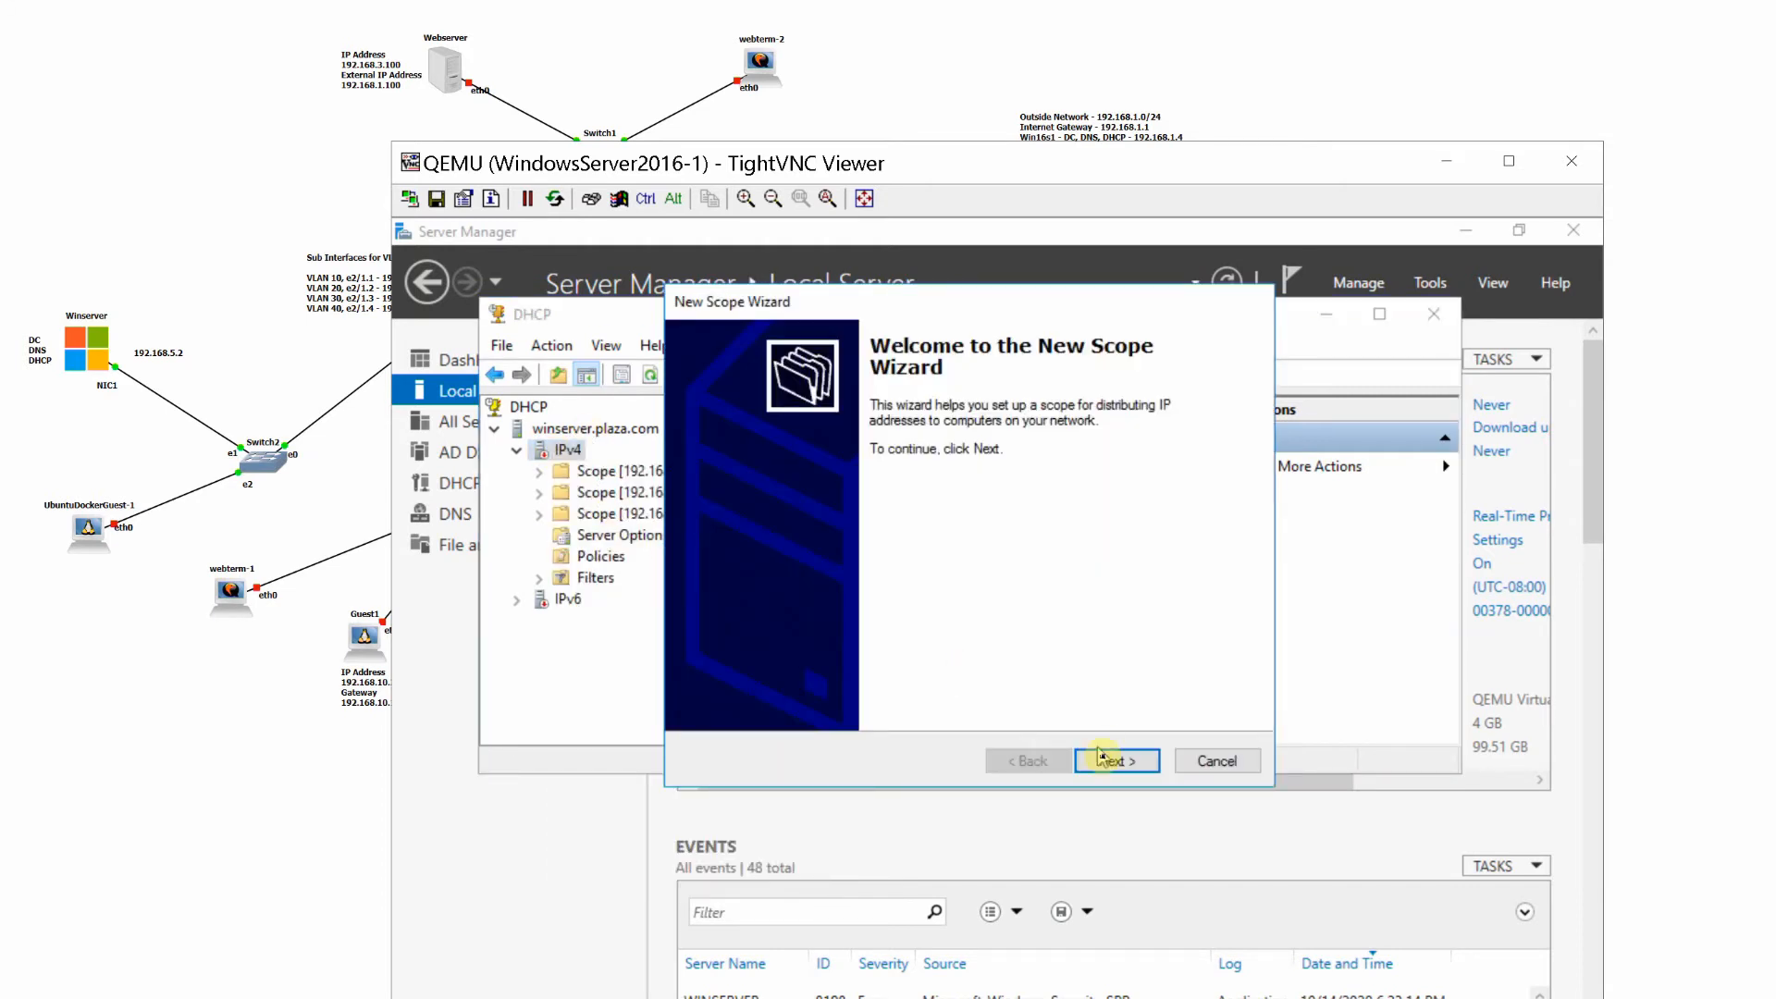
click(1110, 761)
text(Man30_Scope)
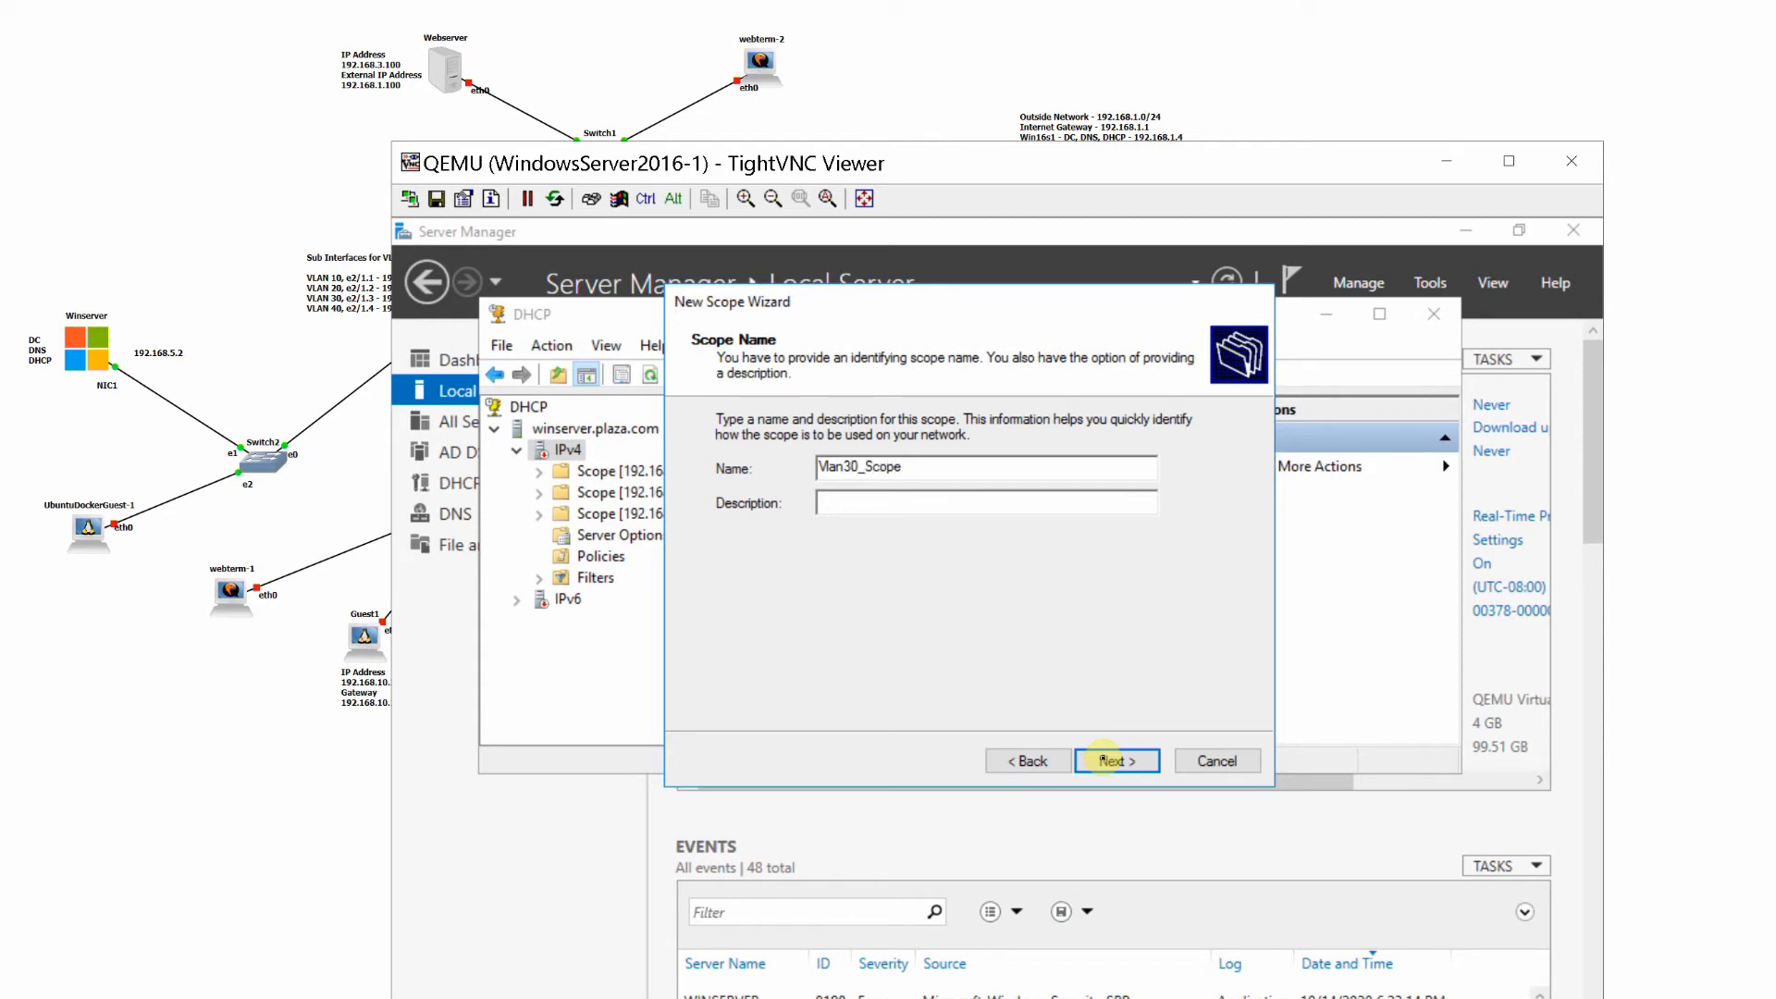
click(1104, 759)
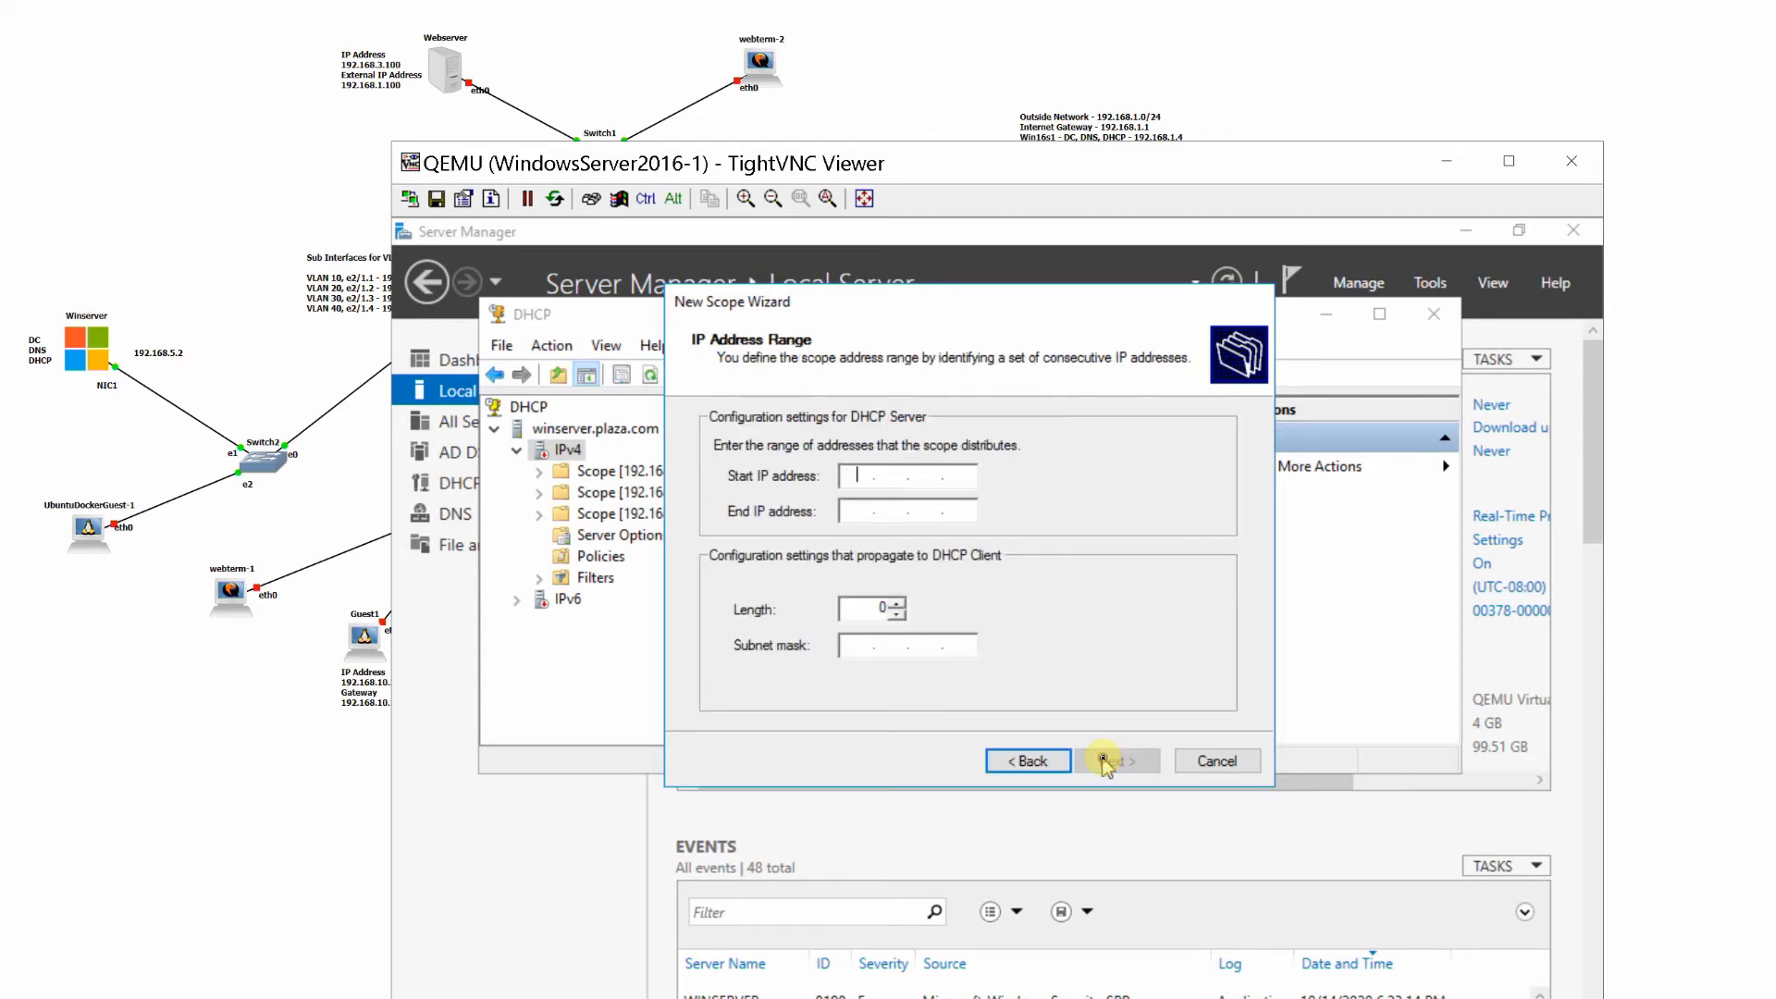
- Set the Vlan30_Scope address range from 192.168.30.50 to 192.168.30.100
text(192.168.30.50)
key(Tab)
text(192168)
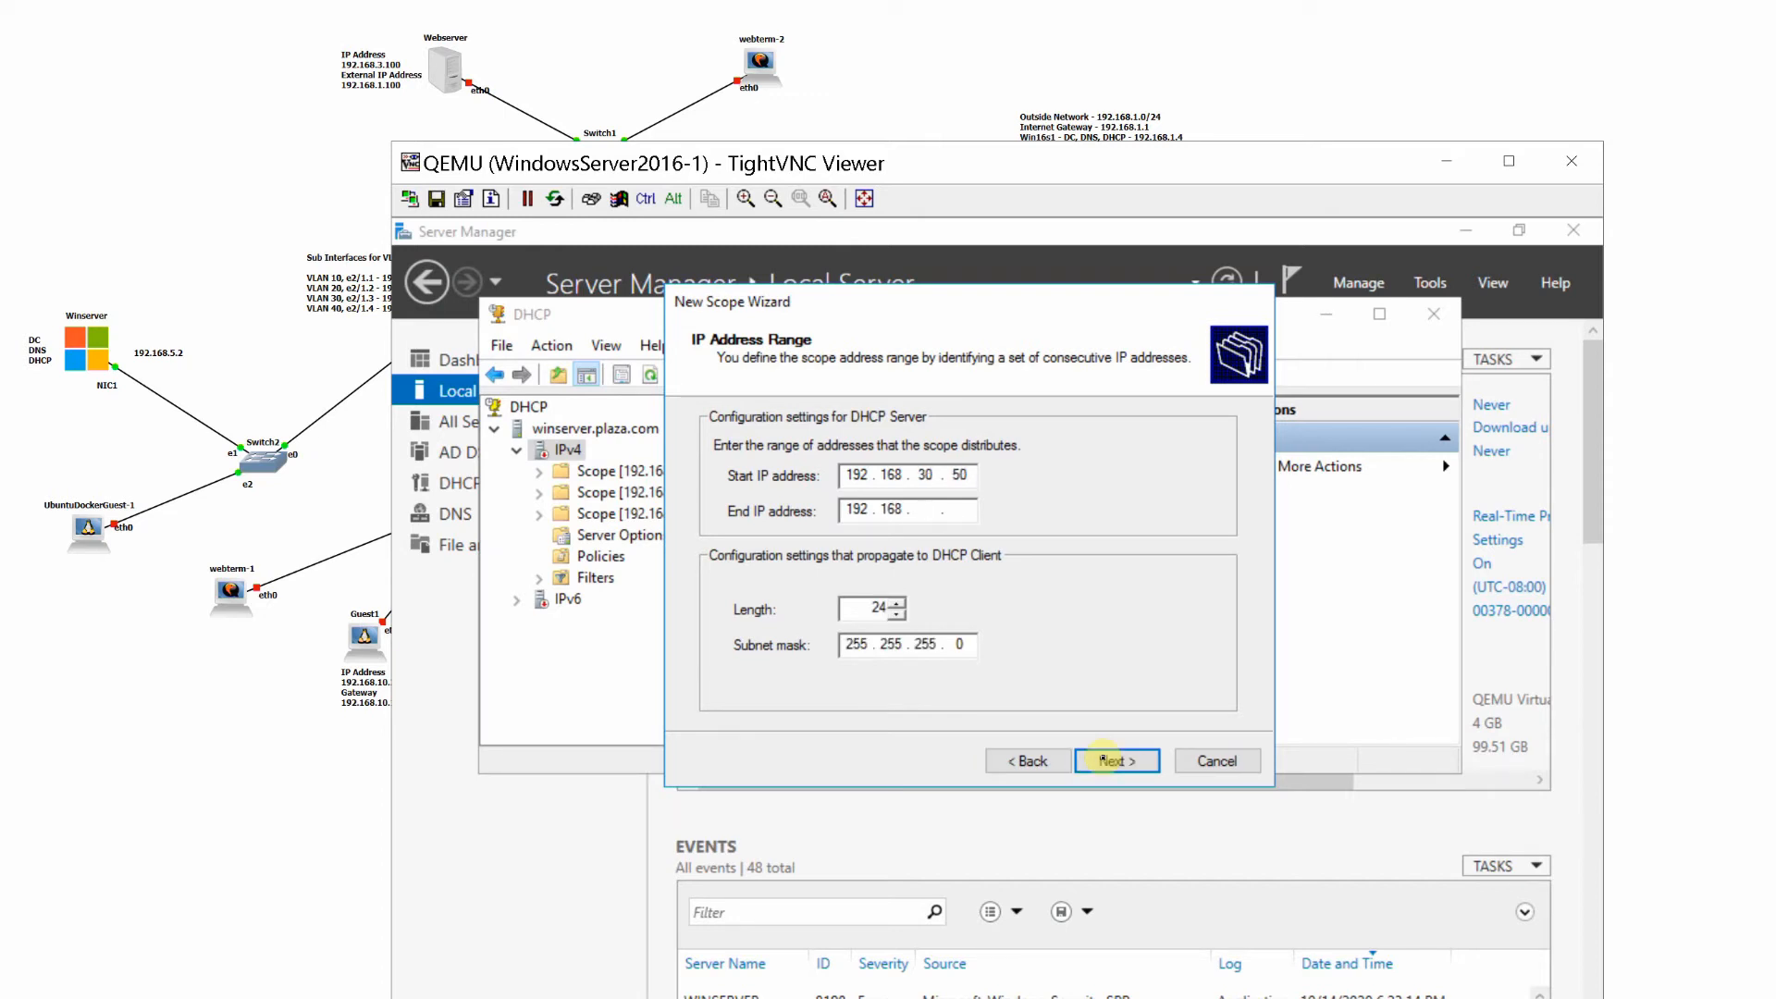
text(.30.100)
click(1140, 766)
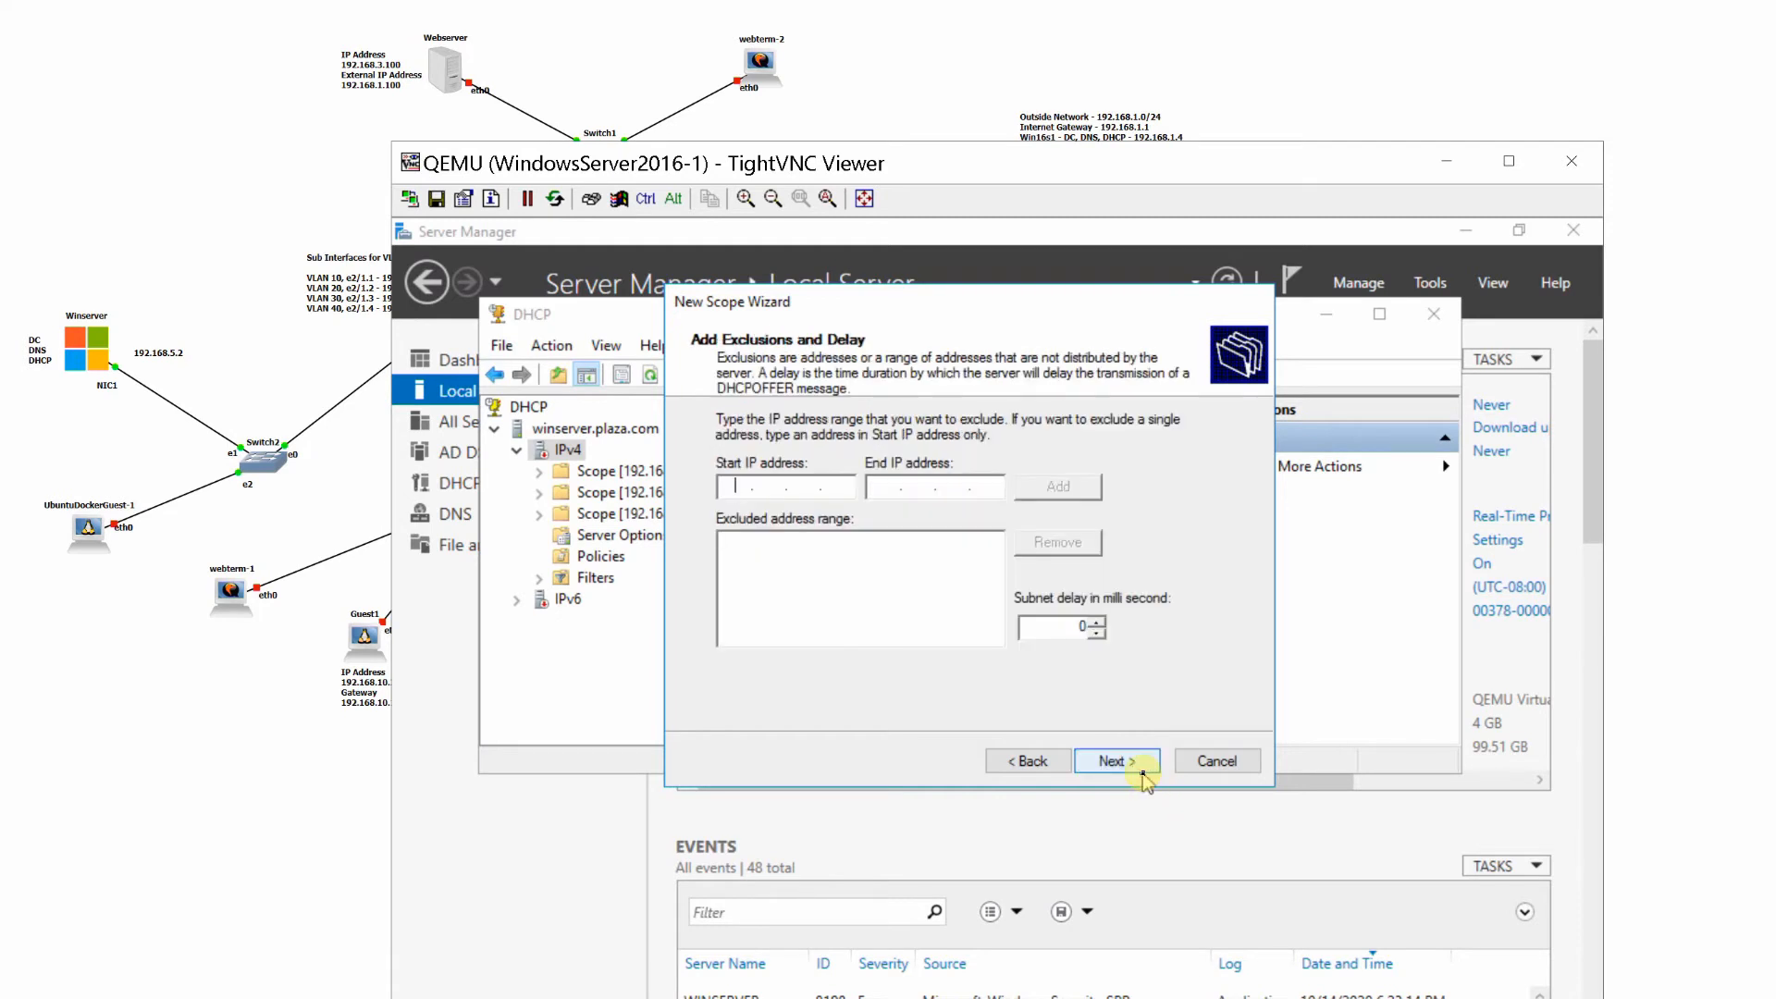
- Keep Vlan30_Scope's default exclusions, lease duration and option configuration choice, and add 192.168.30.1 as its default gateway
click(1143, 775)
click(1143, 775)
click(1143, 775)
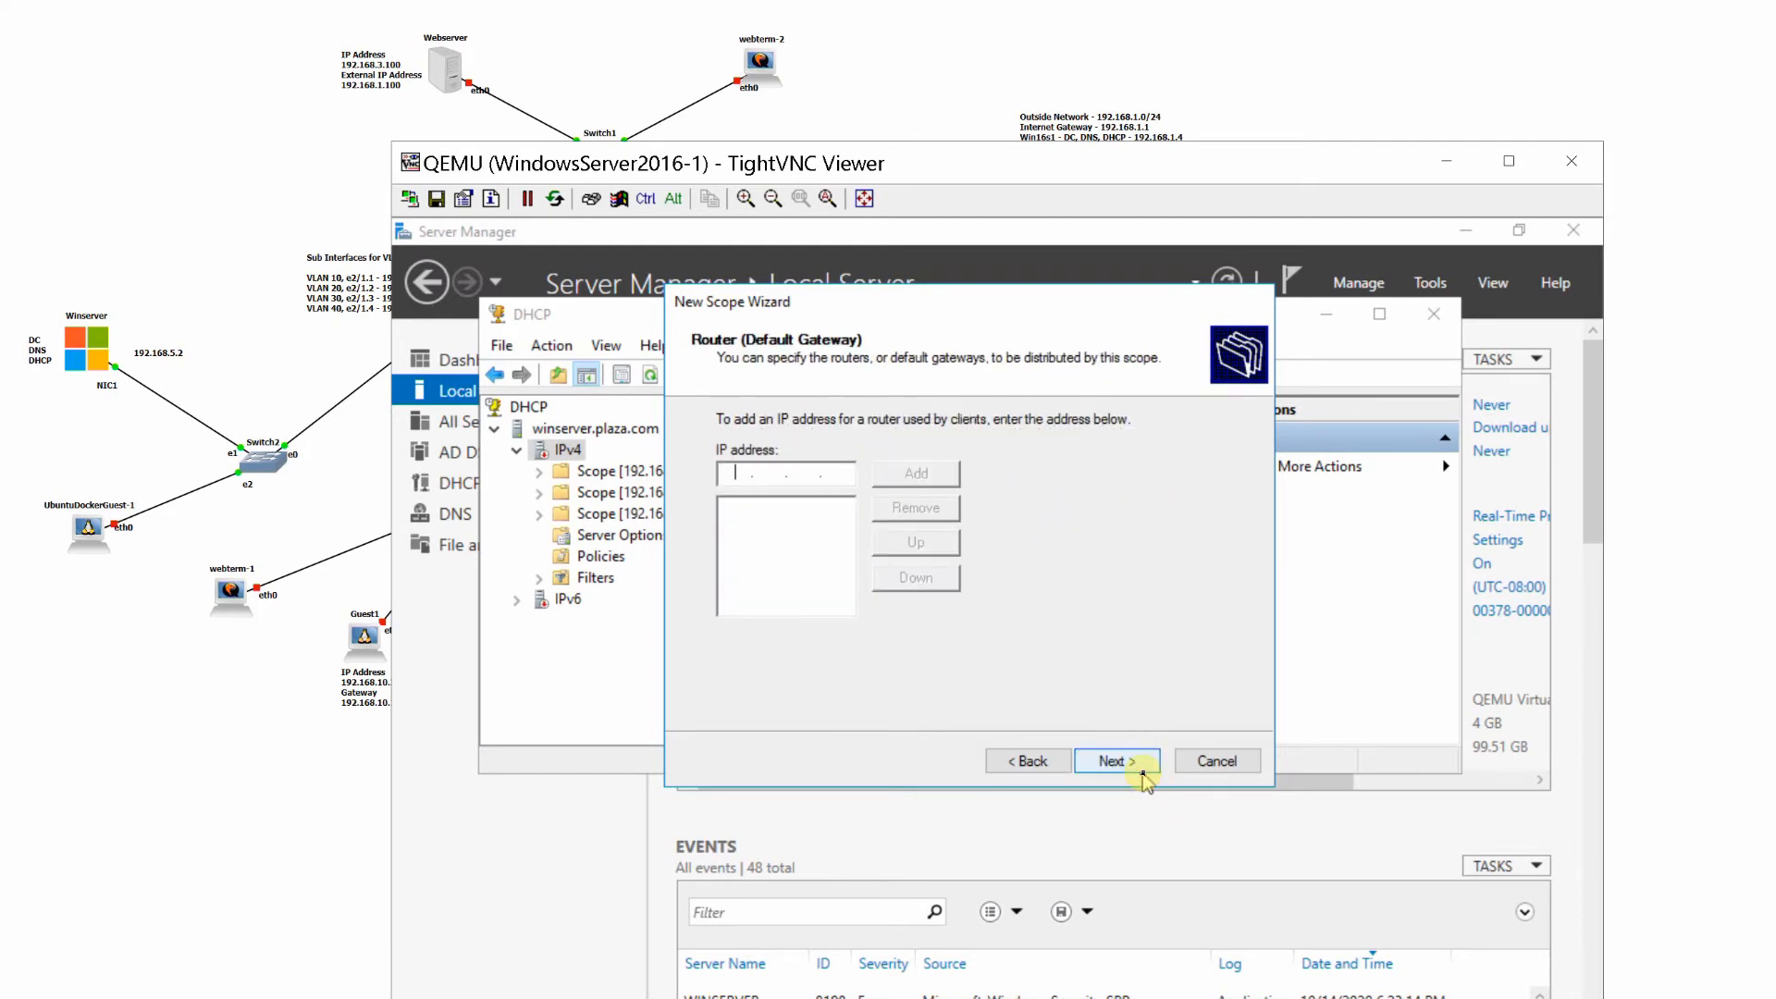
text(192.168.30.1)
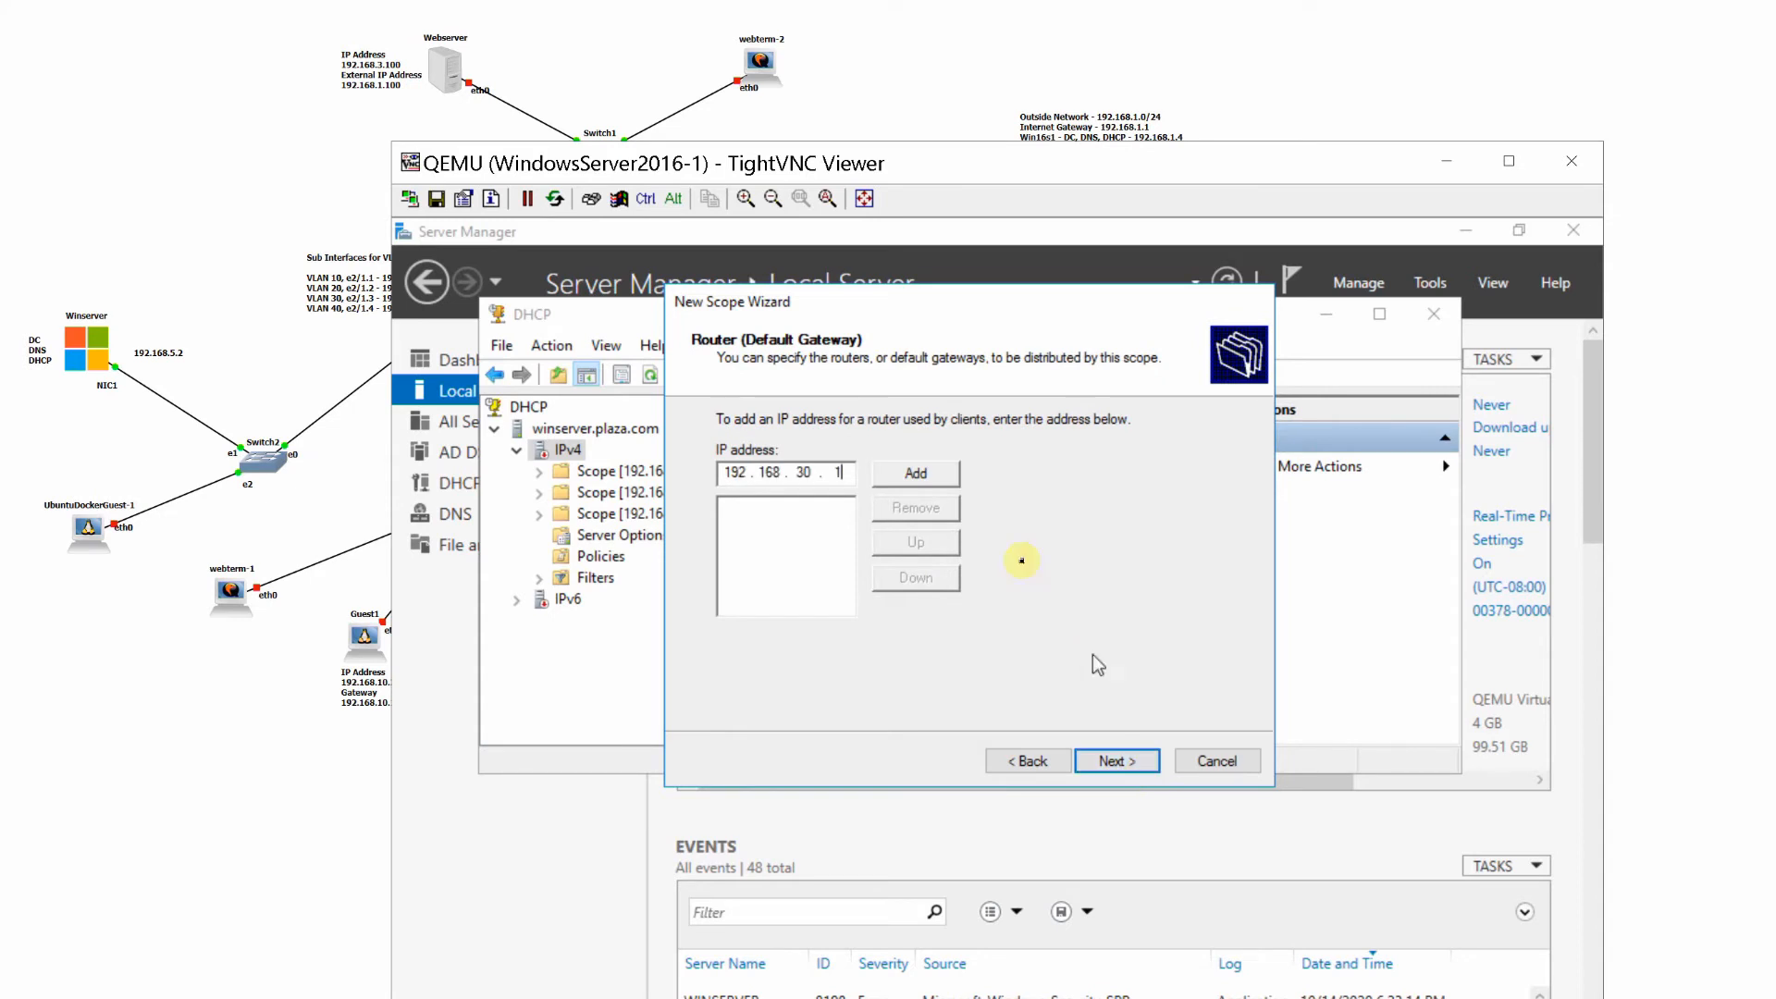
click(915, 473)
- Accept the default DNS and WINS settings for Vlan30_Scope, and finish it with immediate activation
click(1109, 764)
click(1106, 762)
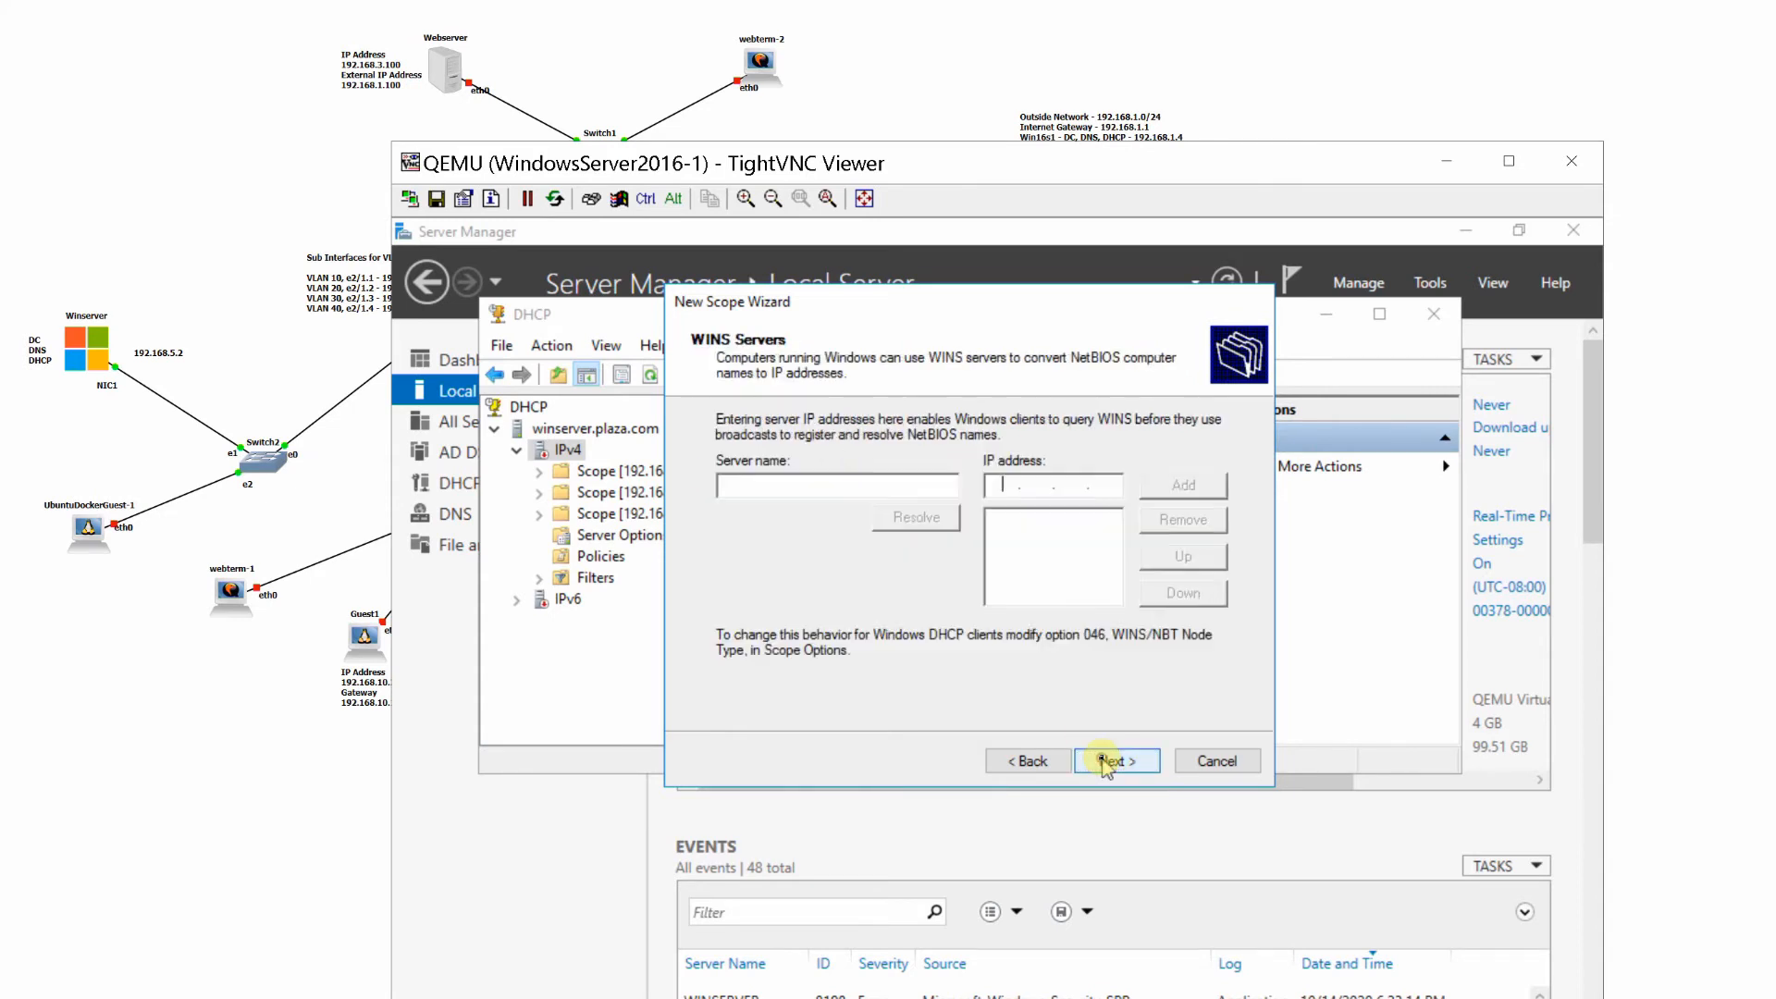
click(1107, 762)
click(1107, 762)
click(1106, 762)
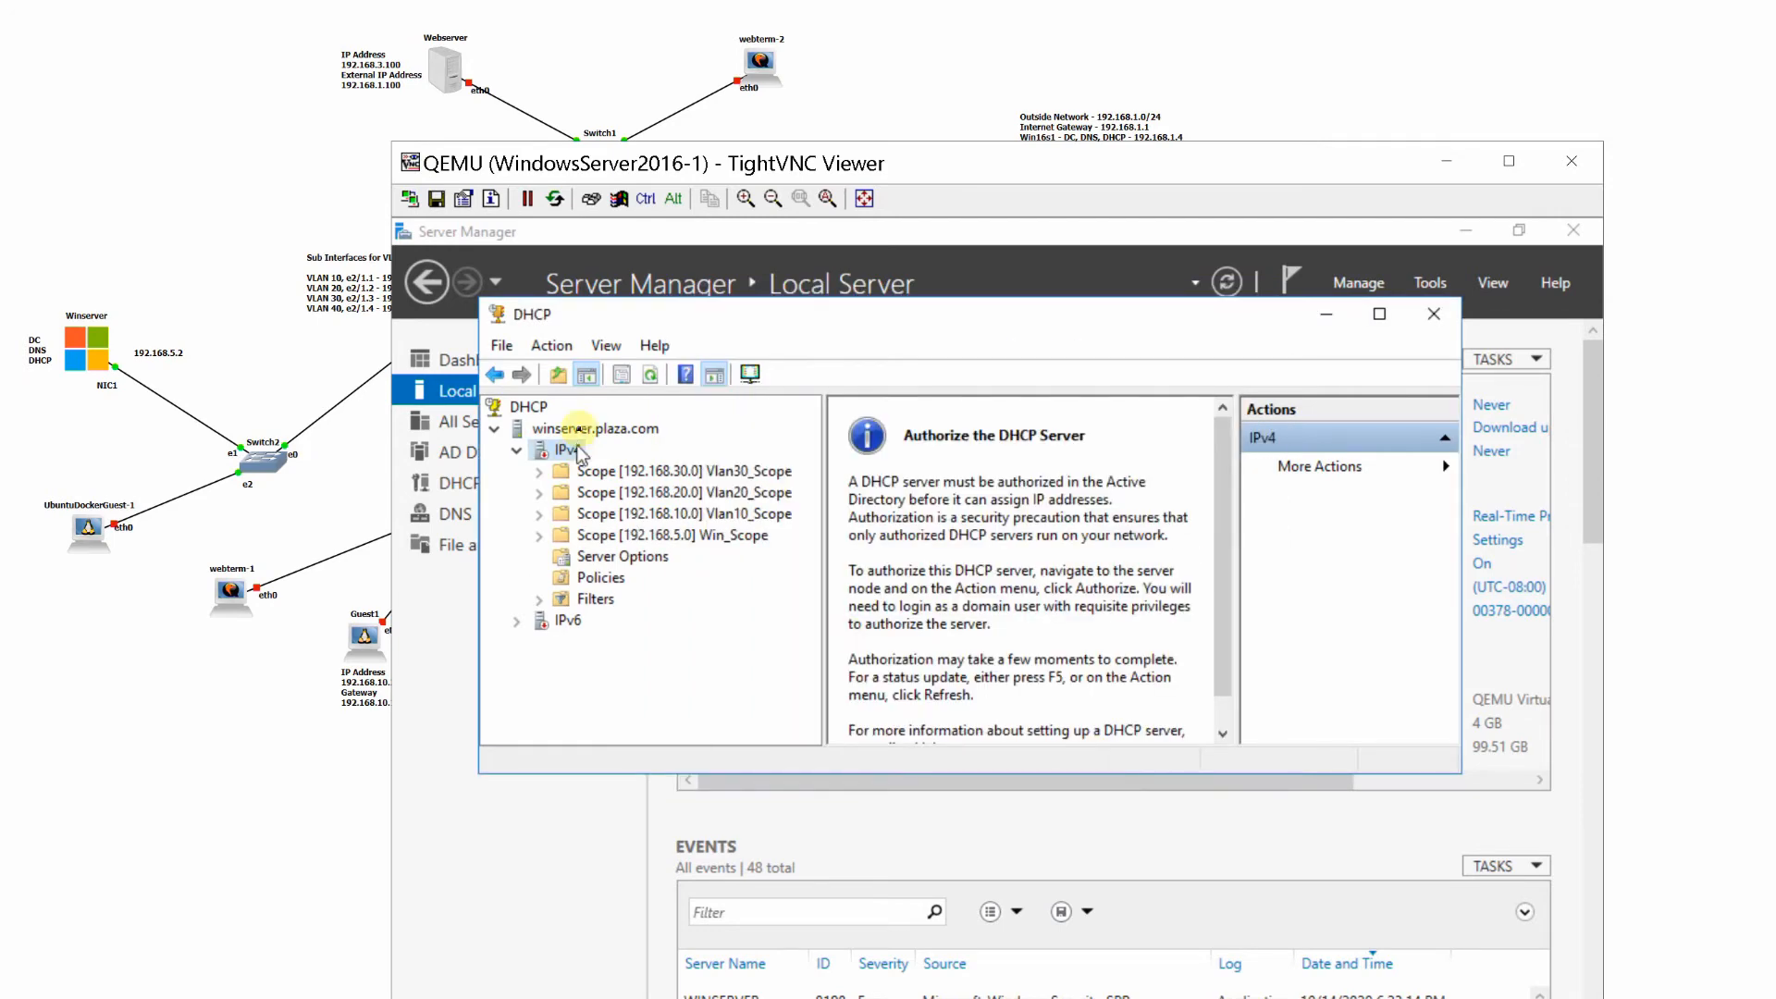
- Start another IPv4 scope and name it Vlan40_Scope
right_click(568, 449)
click(638, 492)
click(1116, 761)
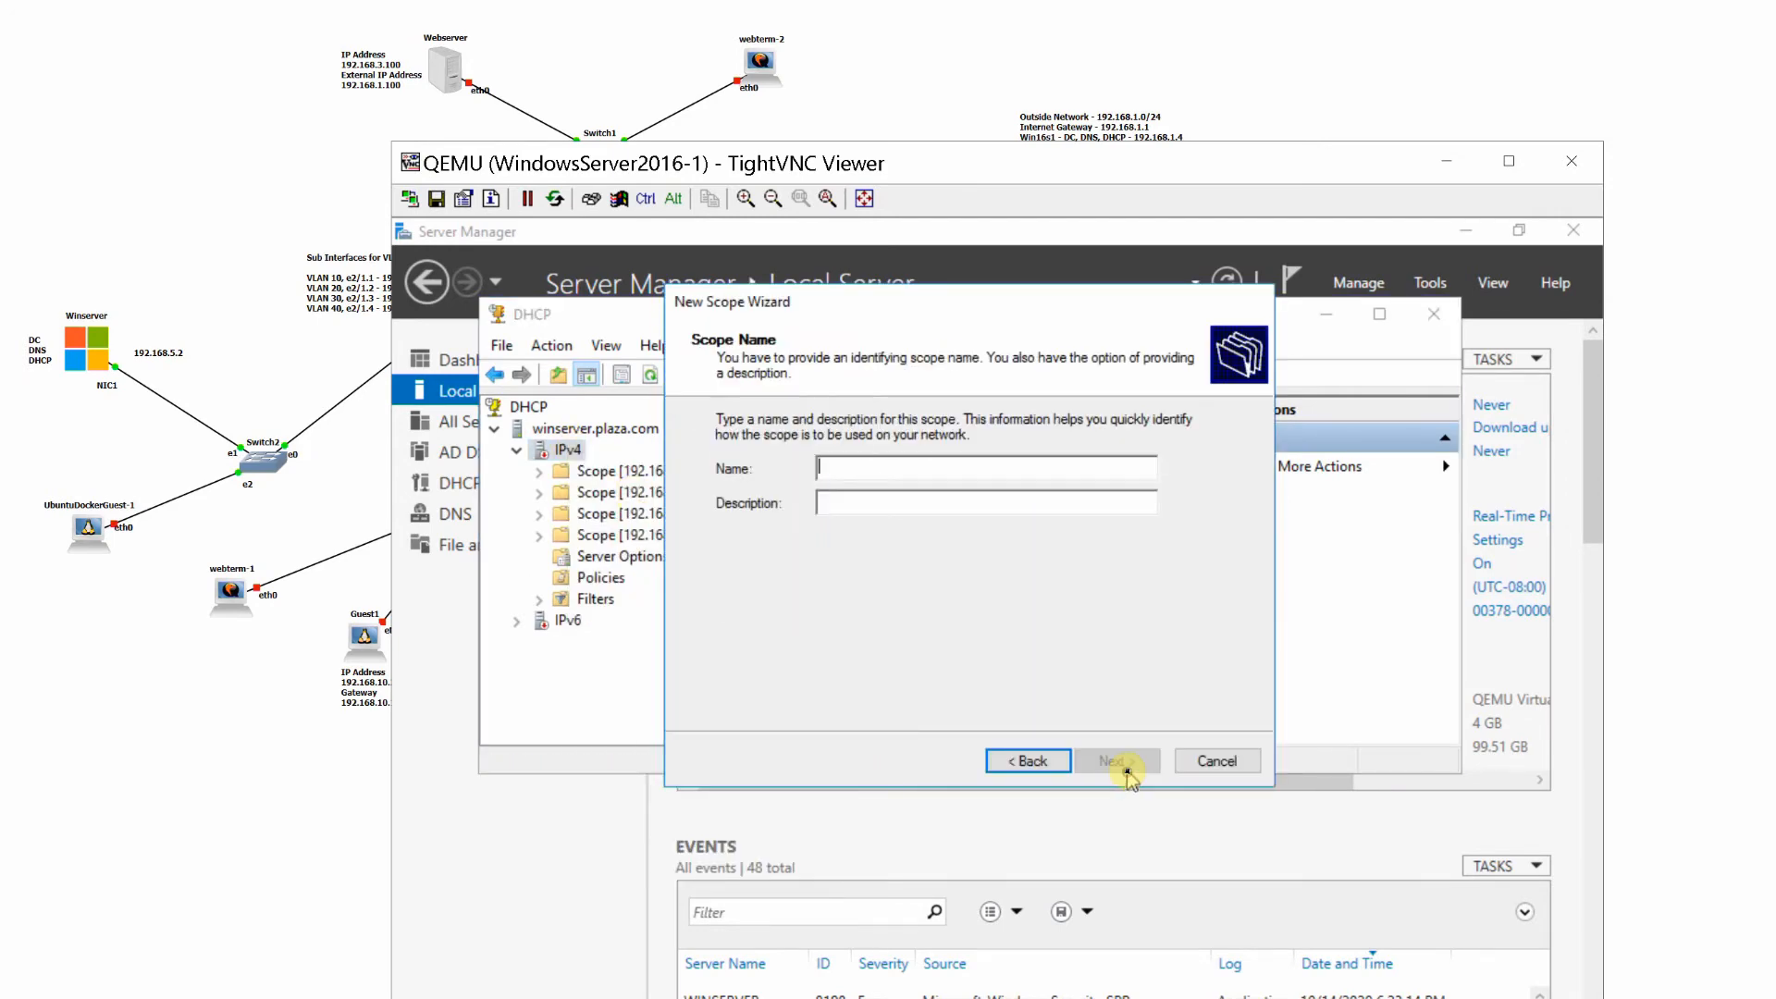
text(Vlan)
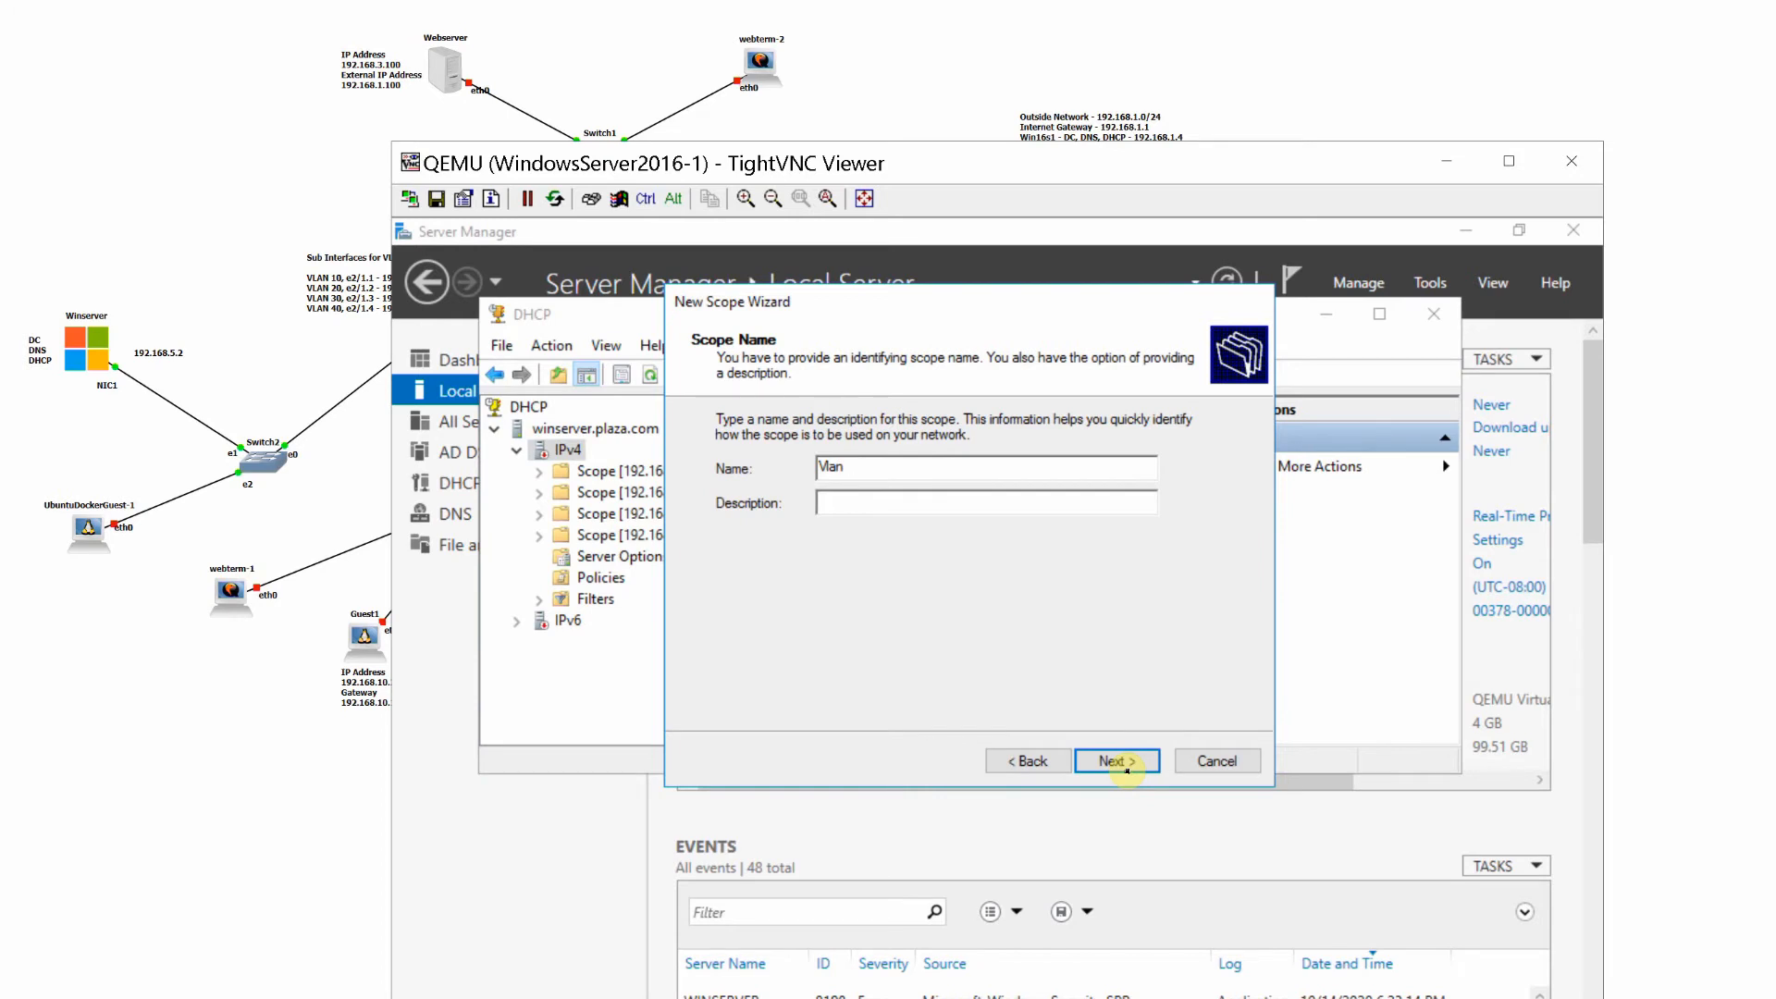
text(40_Scope)
click(1127, 769)
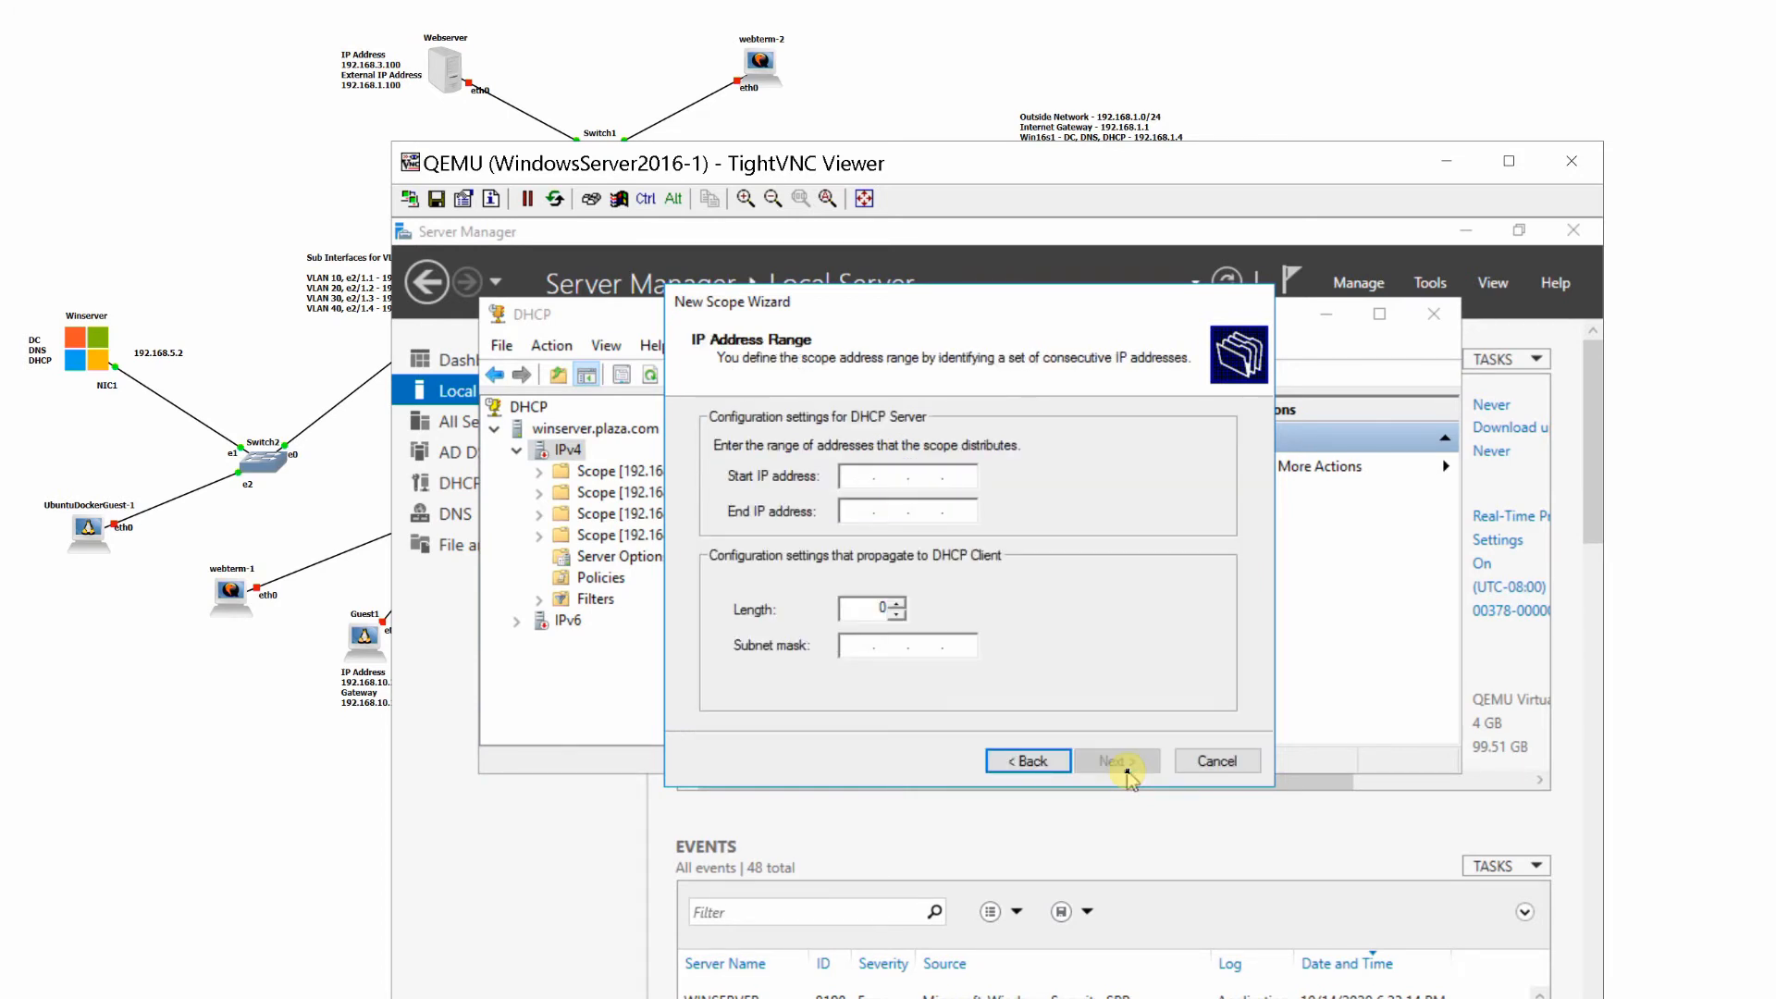
- Set the Vlan40_Scope address range from 192.168.40.50 to 192.168.40.100
text(192 . 168 . 40 . 50)
key(Tab)
text(1921)
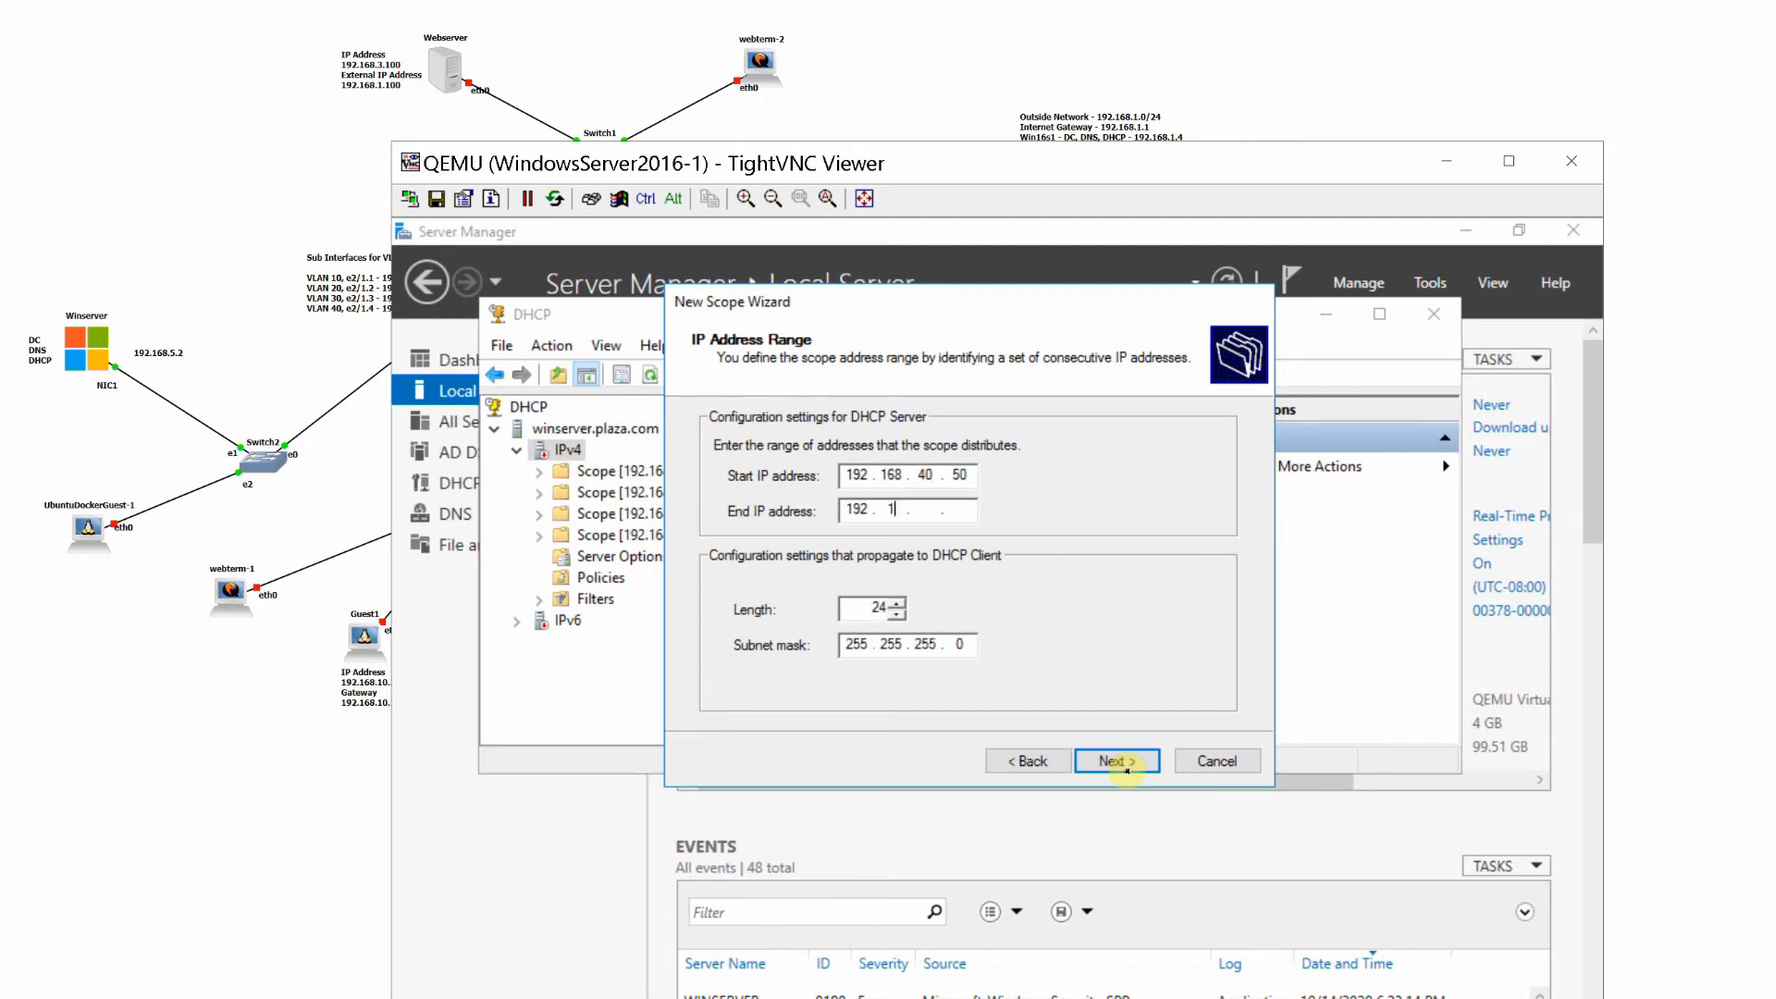
text(6840.100)
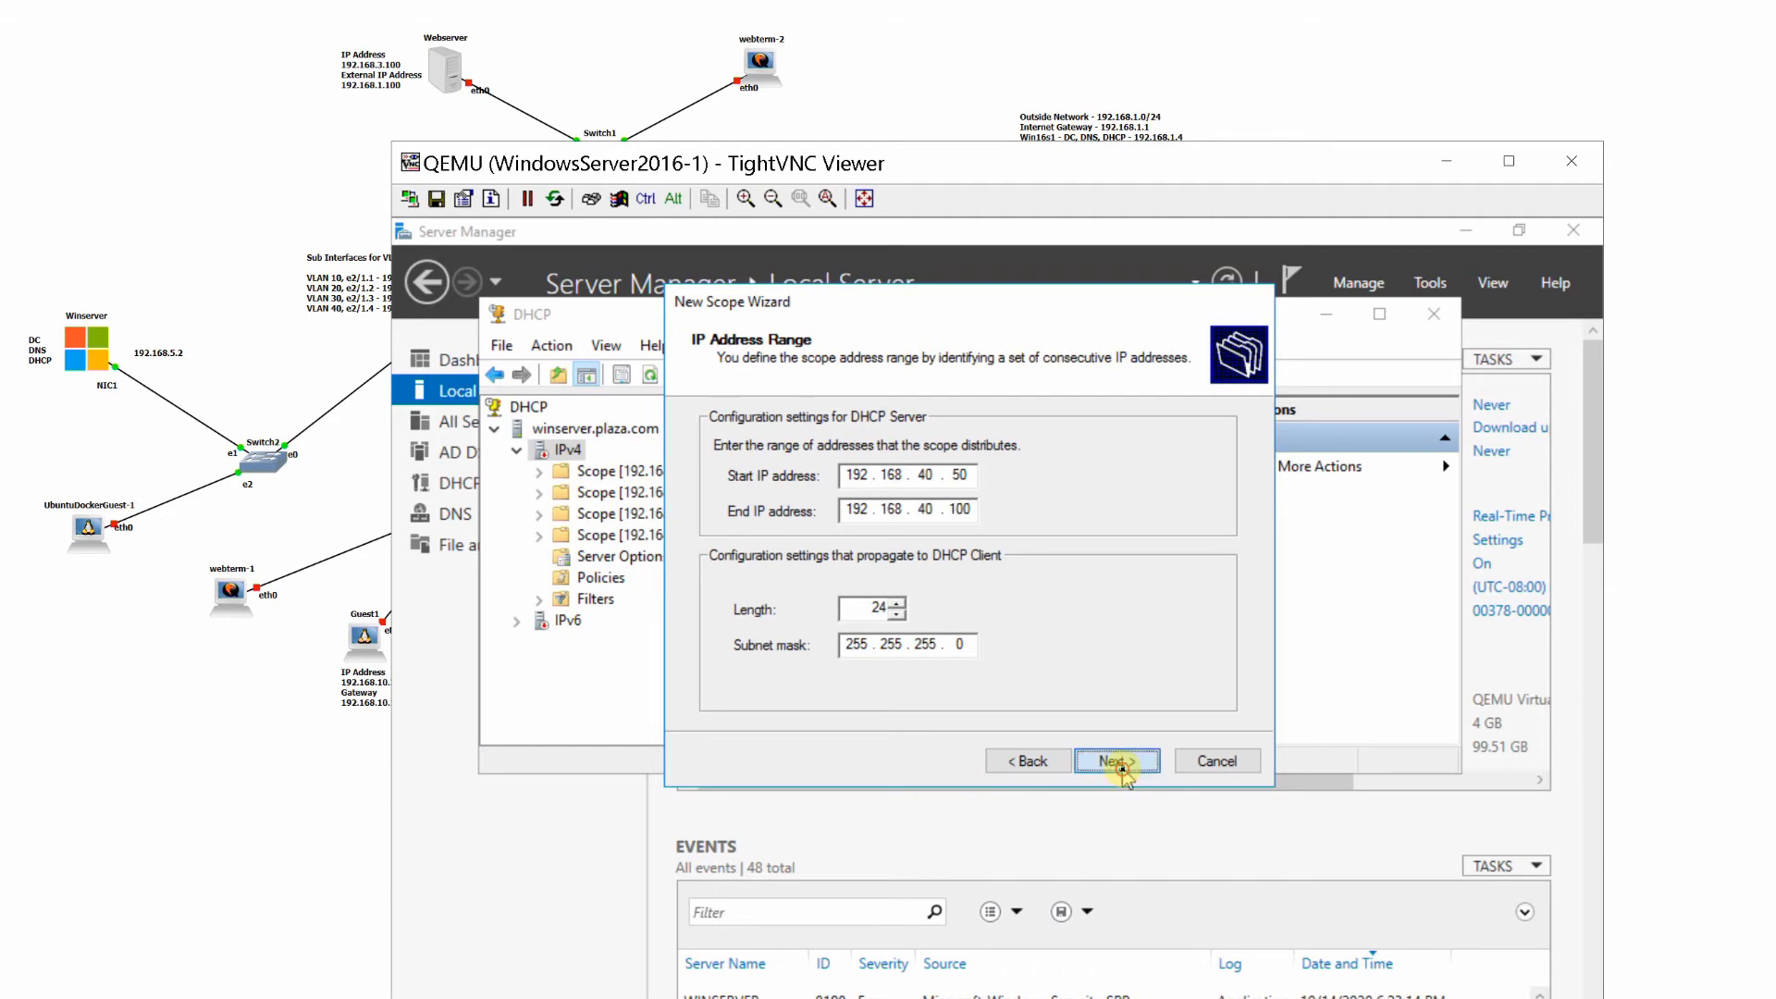
click(1117, 762)
- Keep Vlan40_Scope's default exclusions, lease duration and option configuration choice, and add 192.168.40.1 as its default gateway
click(1118, 761)
click(1119, 762)
click(1119, 762)
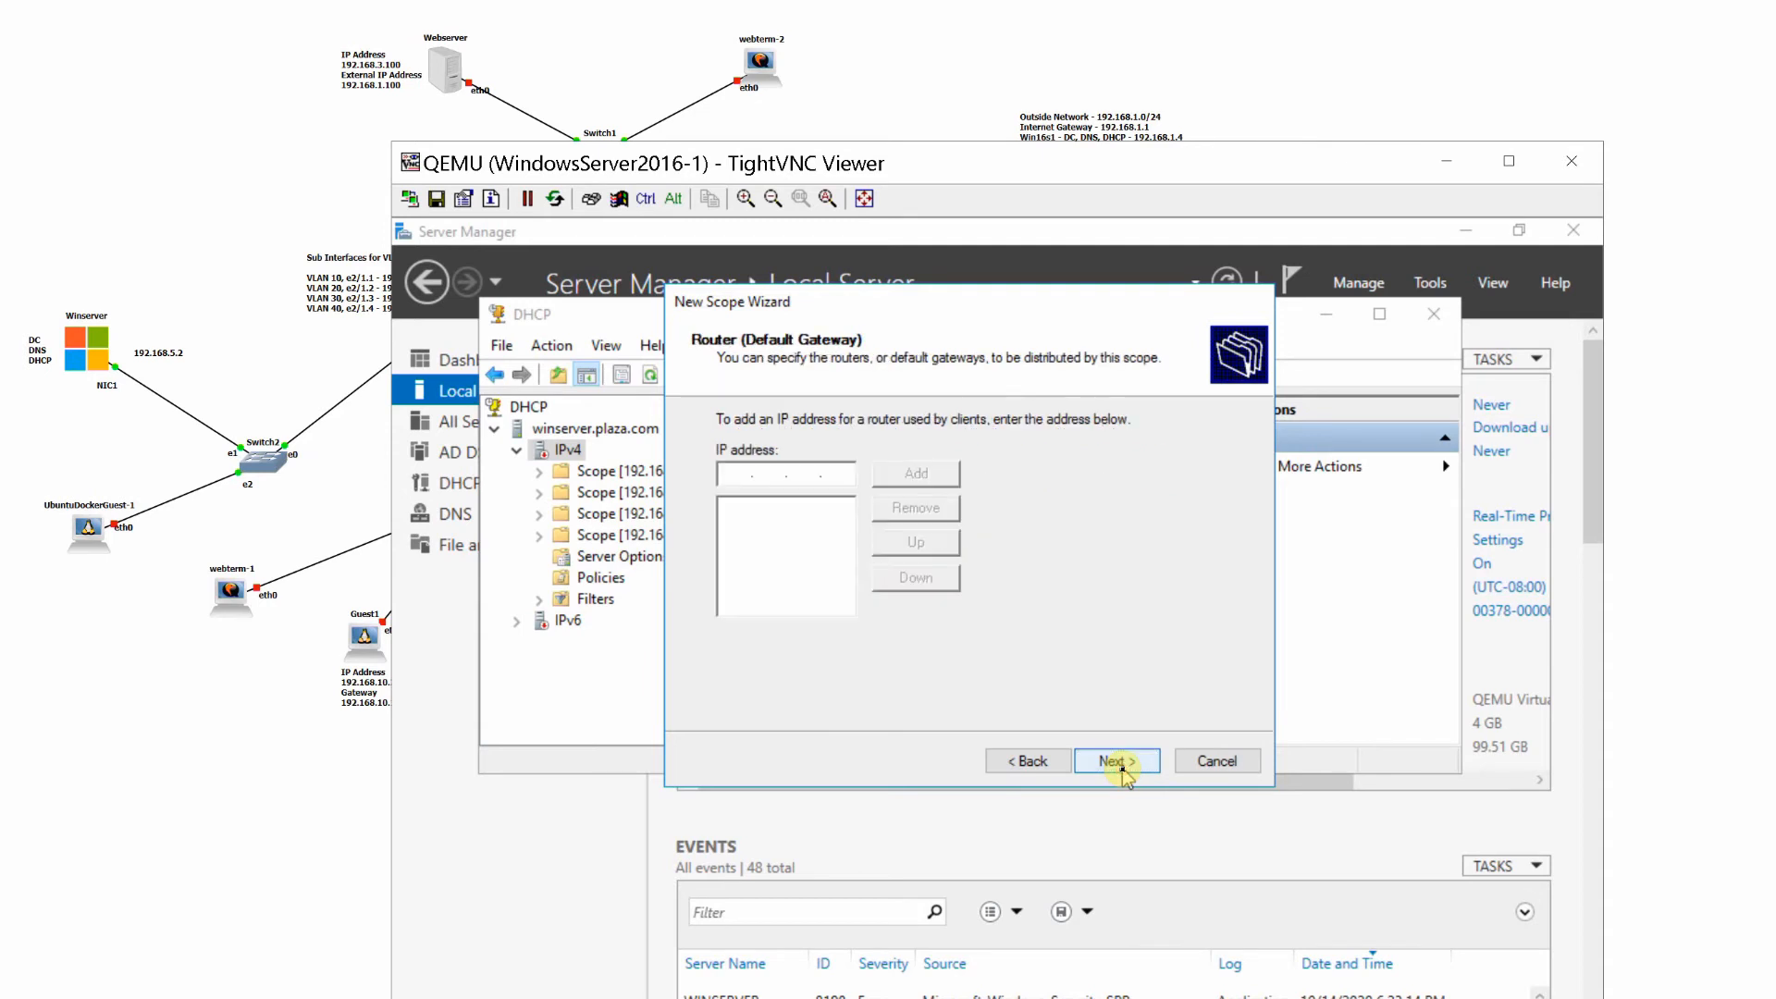
text(192.168.40.1)
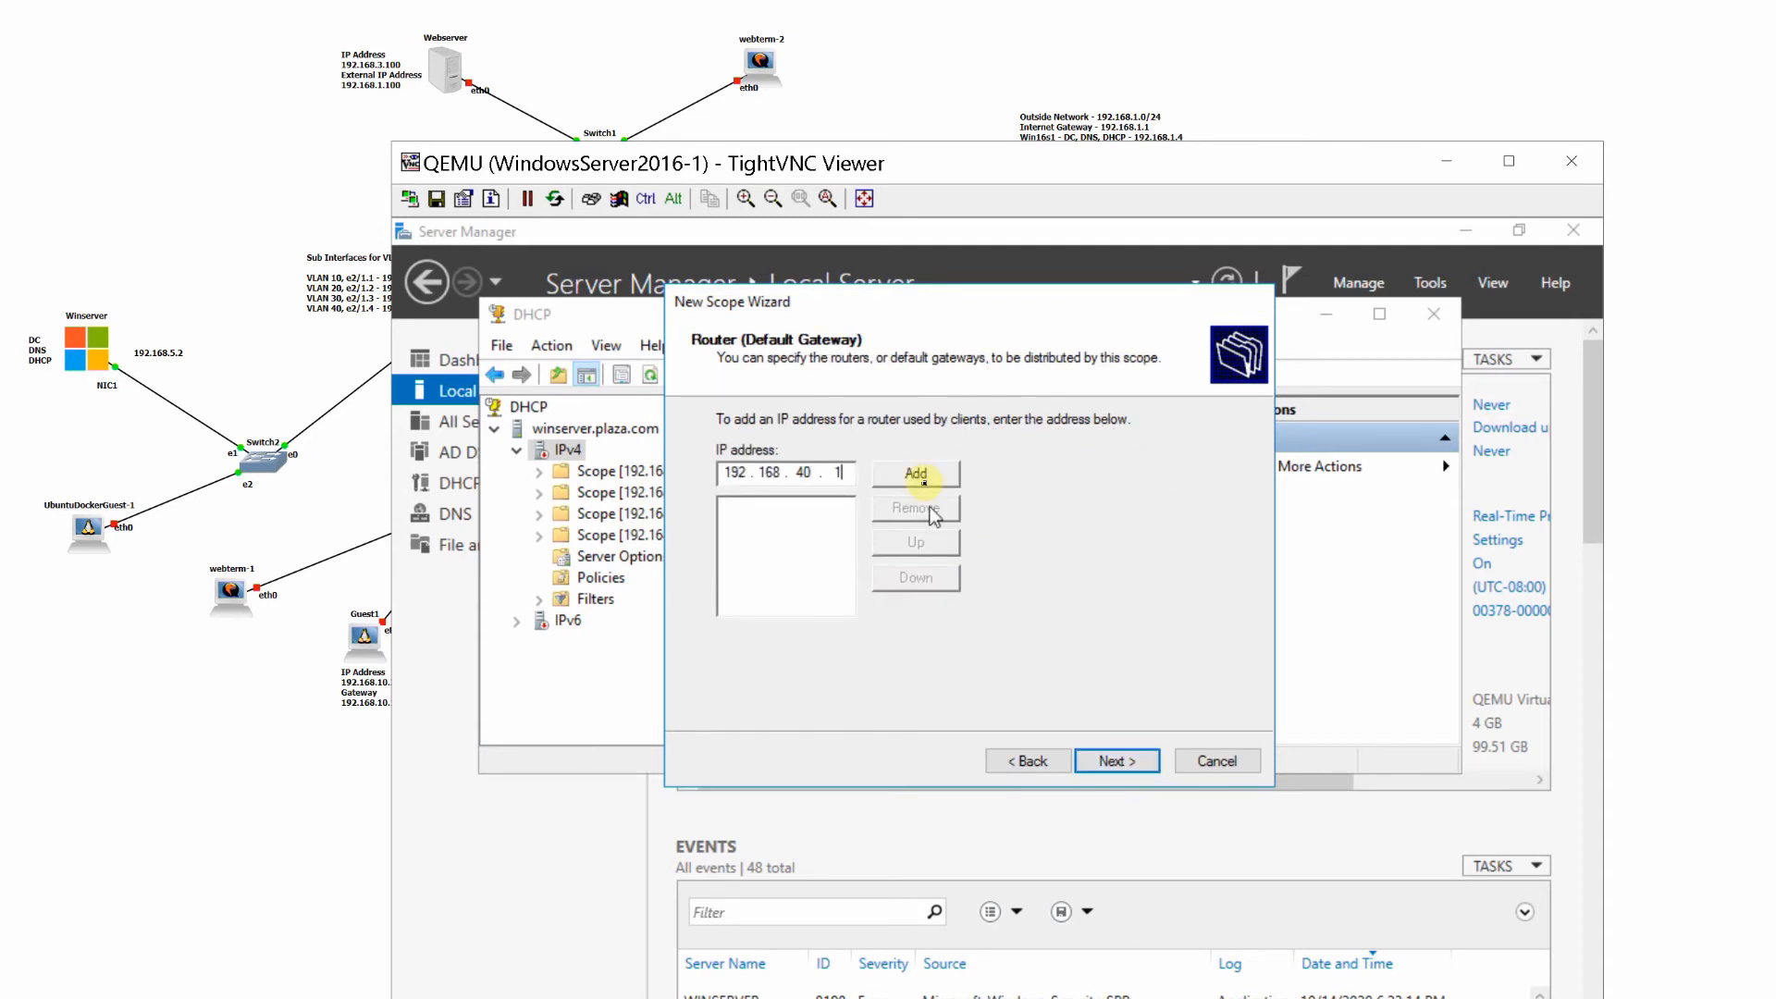
click(916, 472)
- Accept the default DNS and WINS settings for Vlan40_Scope, and finish it with immediate activation
click(1114, 761)
click(1103, 761)
click(1104, 762)
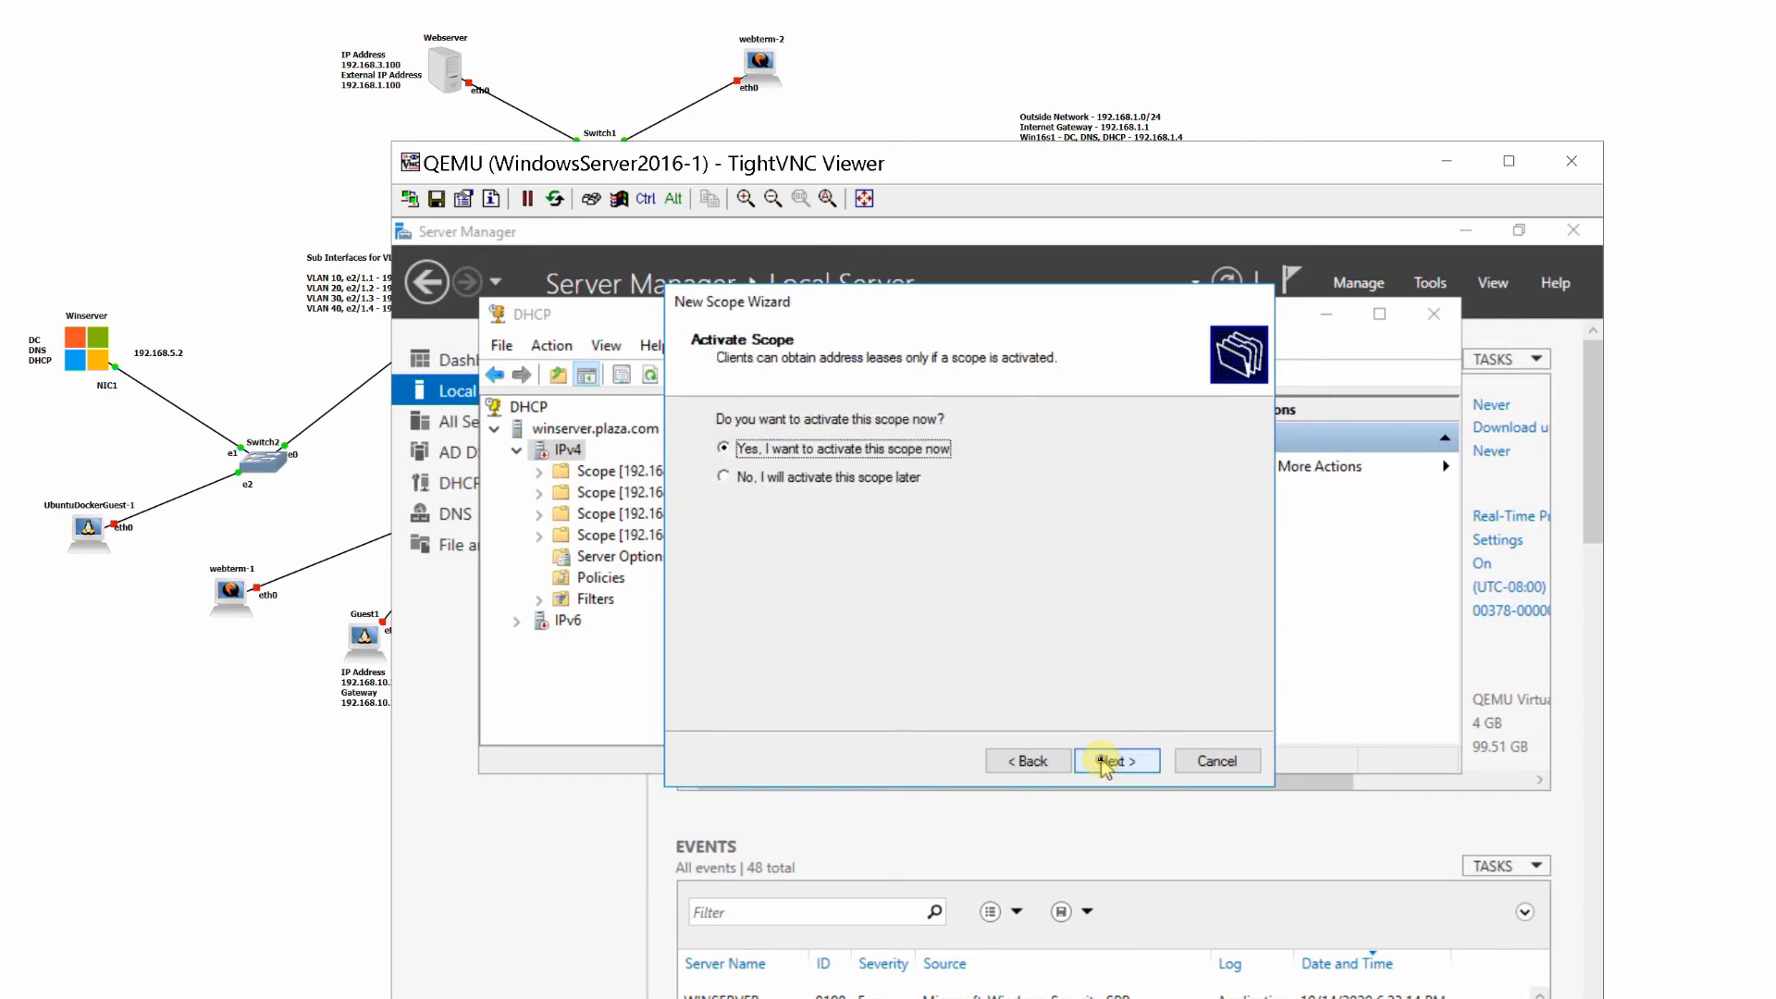
click(1104, 761)
click(1103, 761)
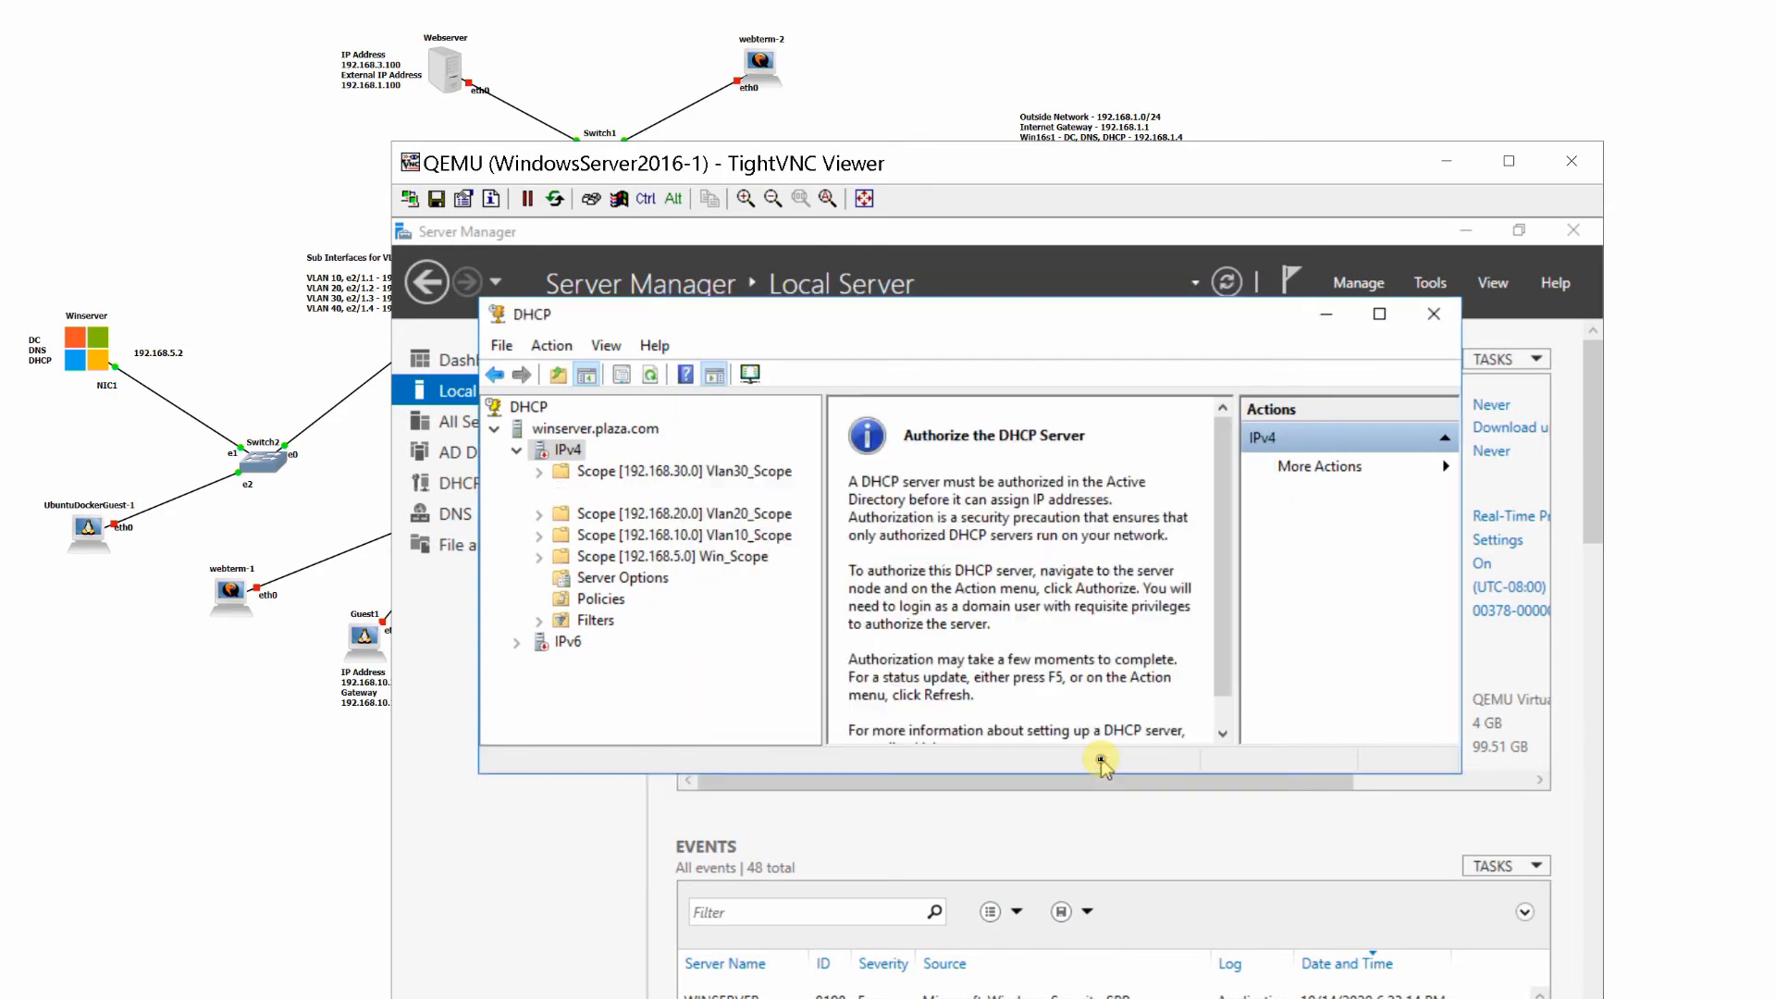
- Refresh the DHCP server's IPv4 node to check the status of its scopes, and expand Win_Scope
click(521, 456)
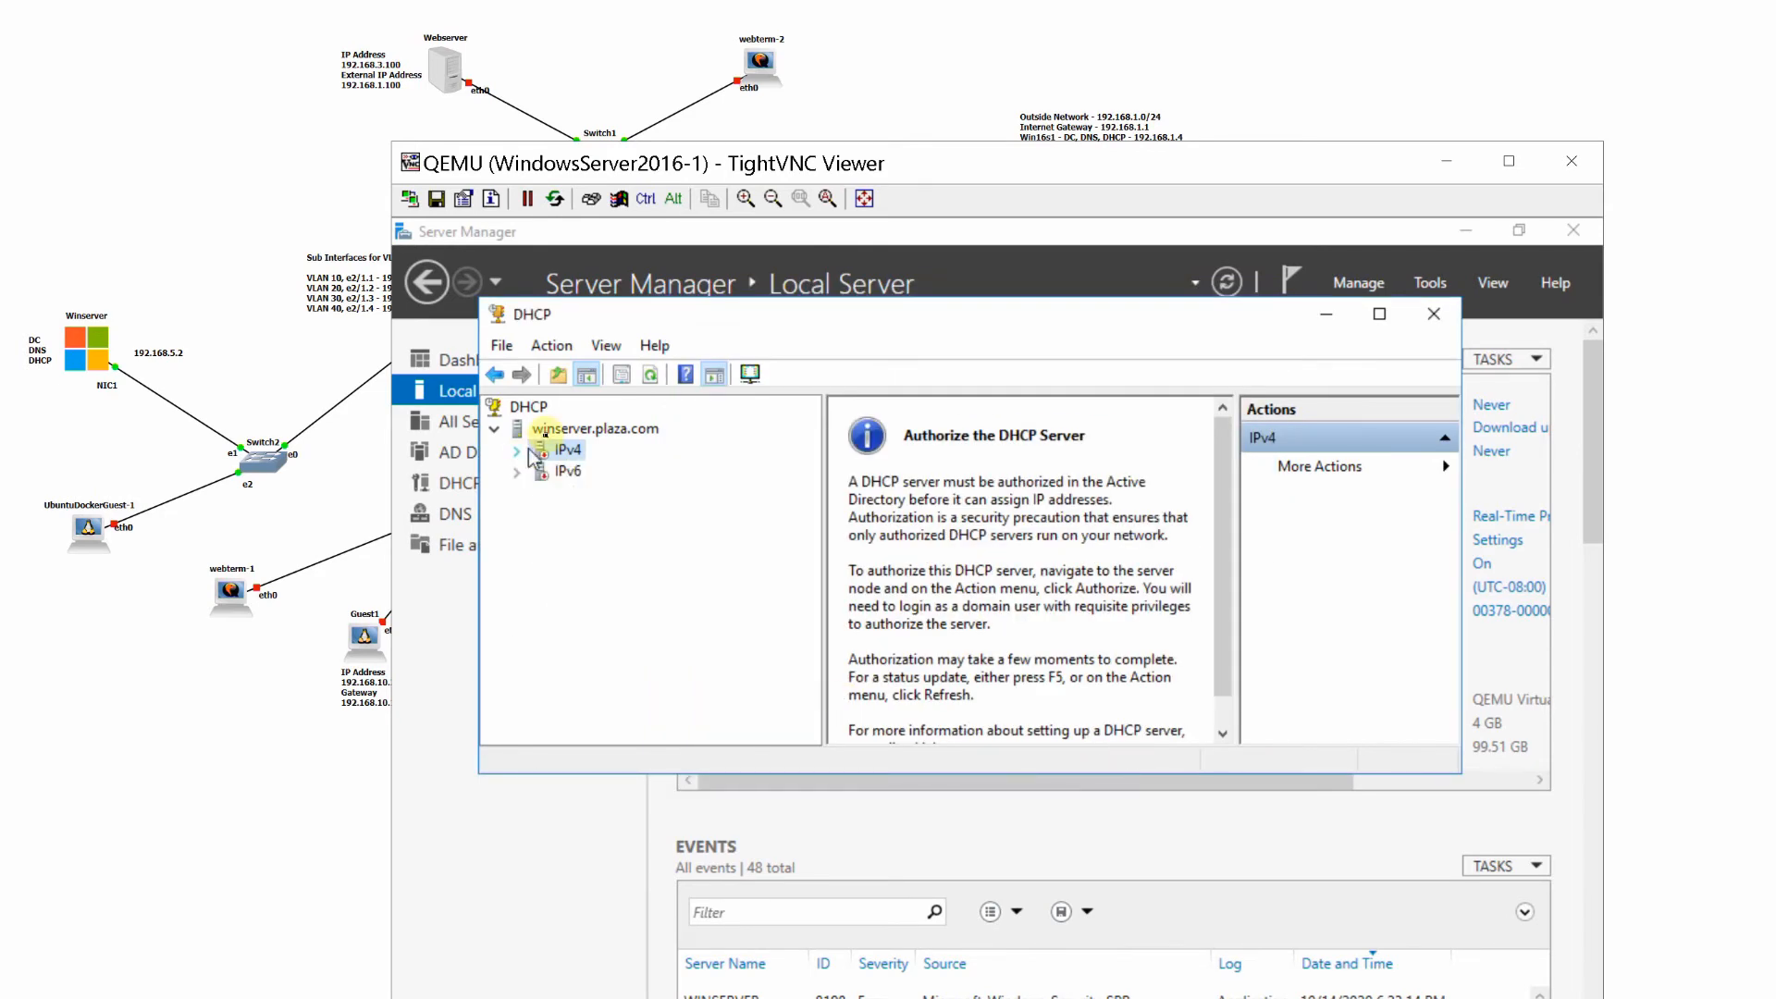
right_click(568, 429)
click(596, 476)
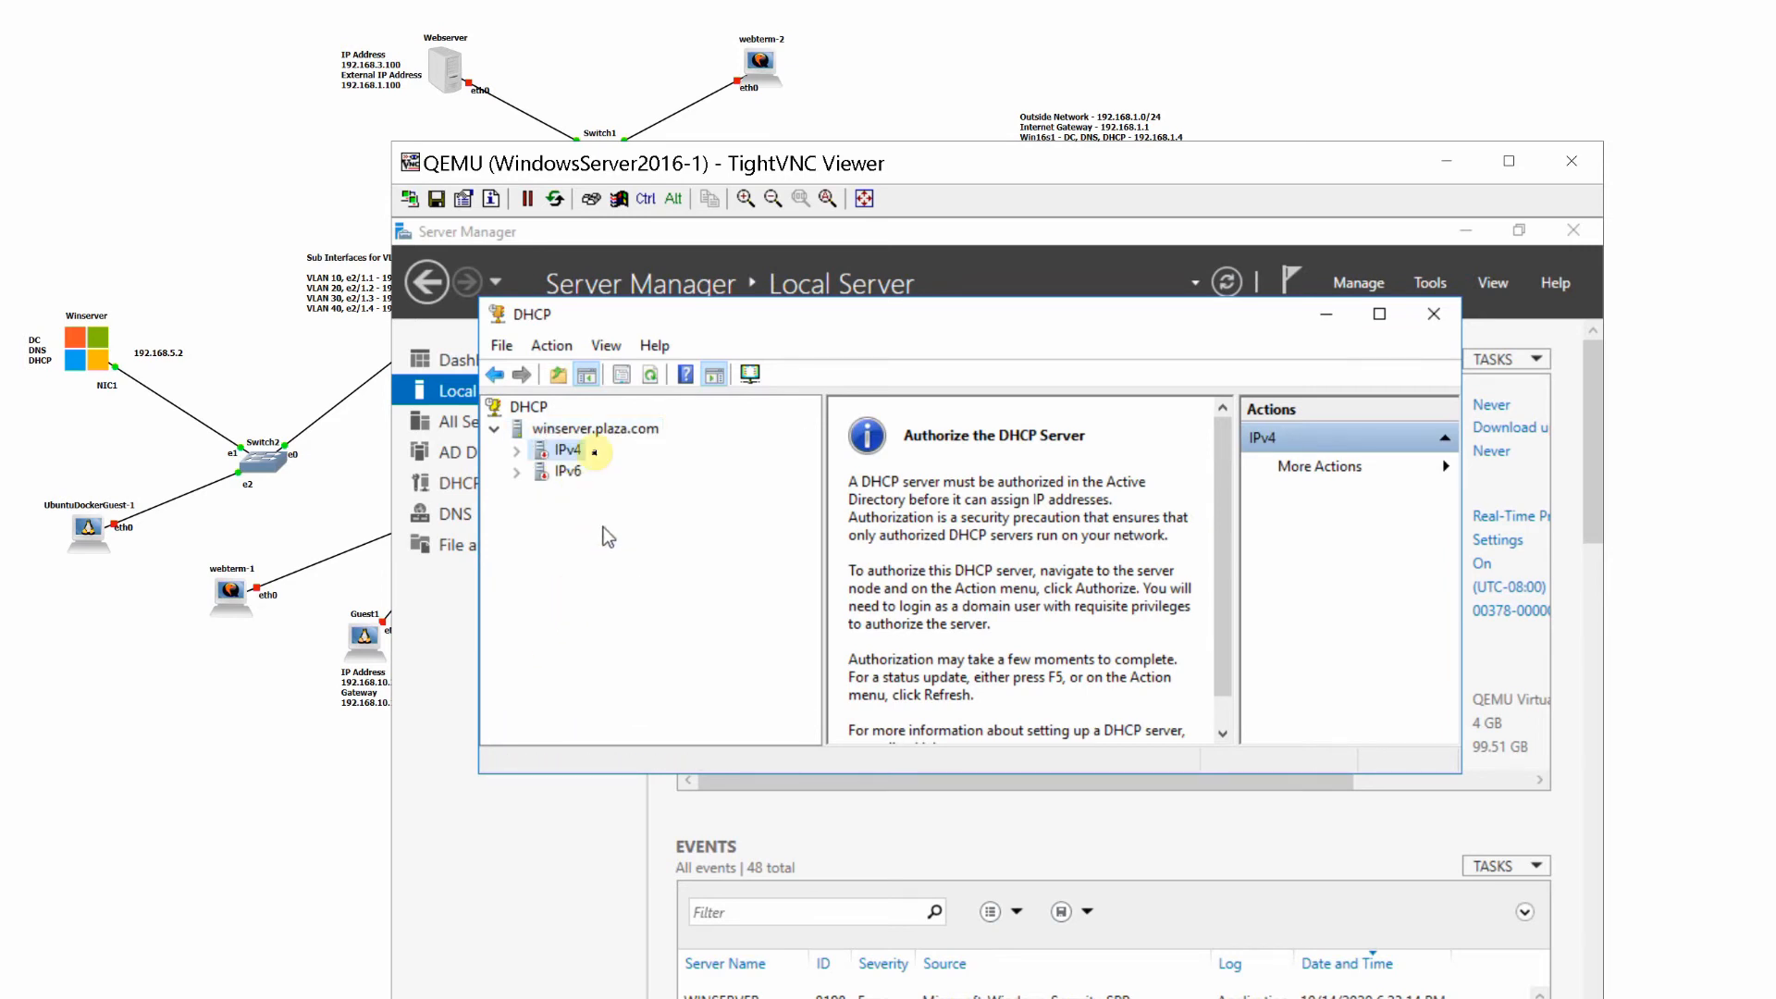
click(606, 345)
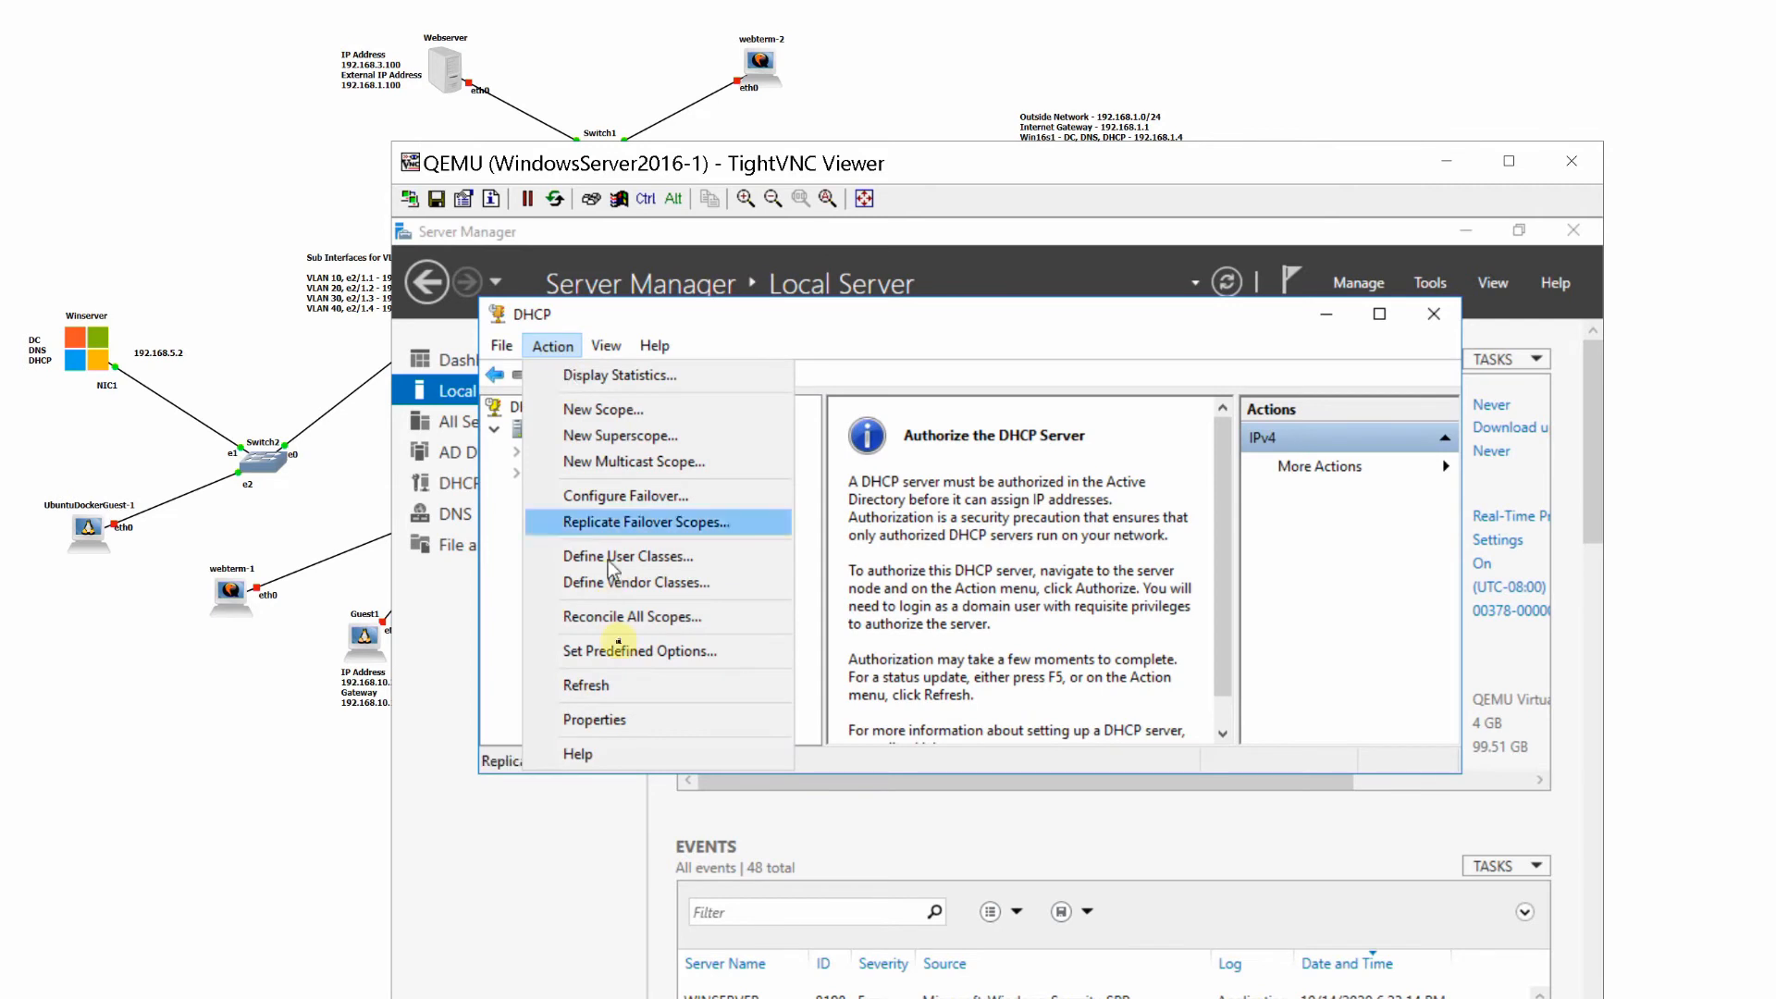
click(606, 692)
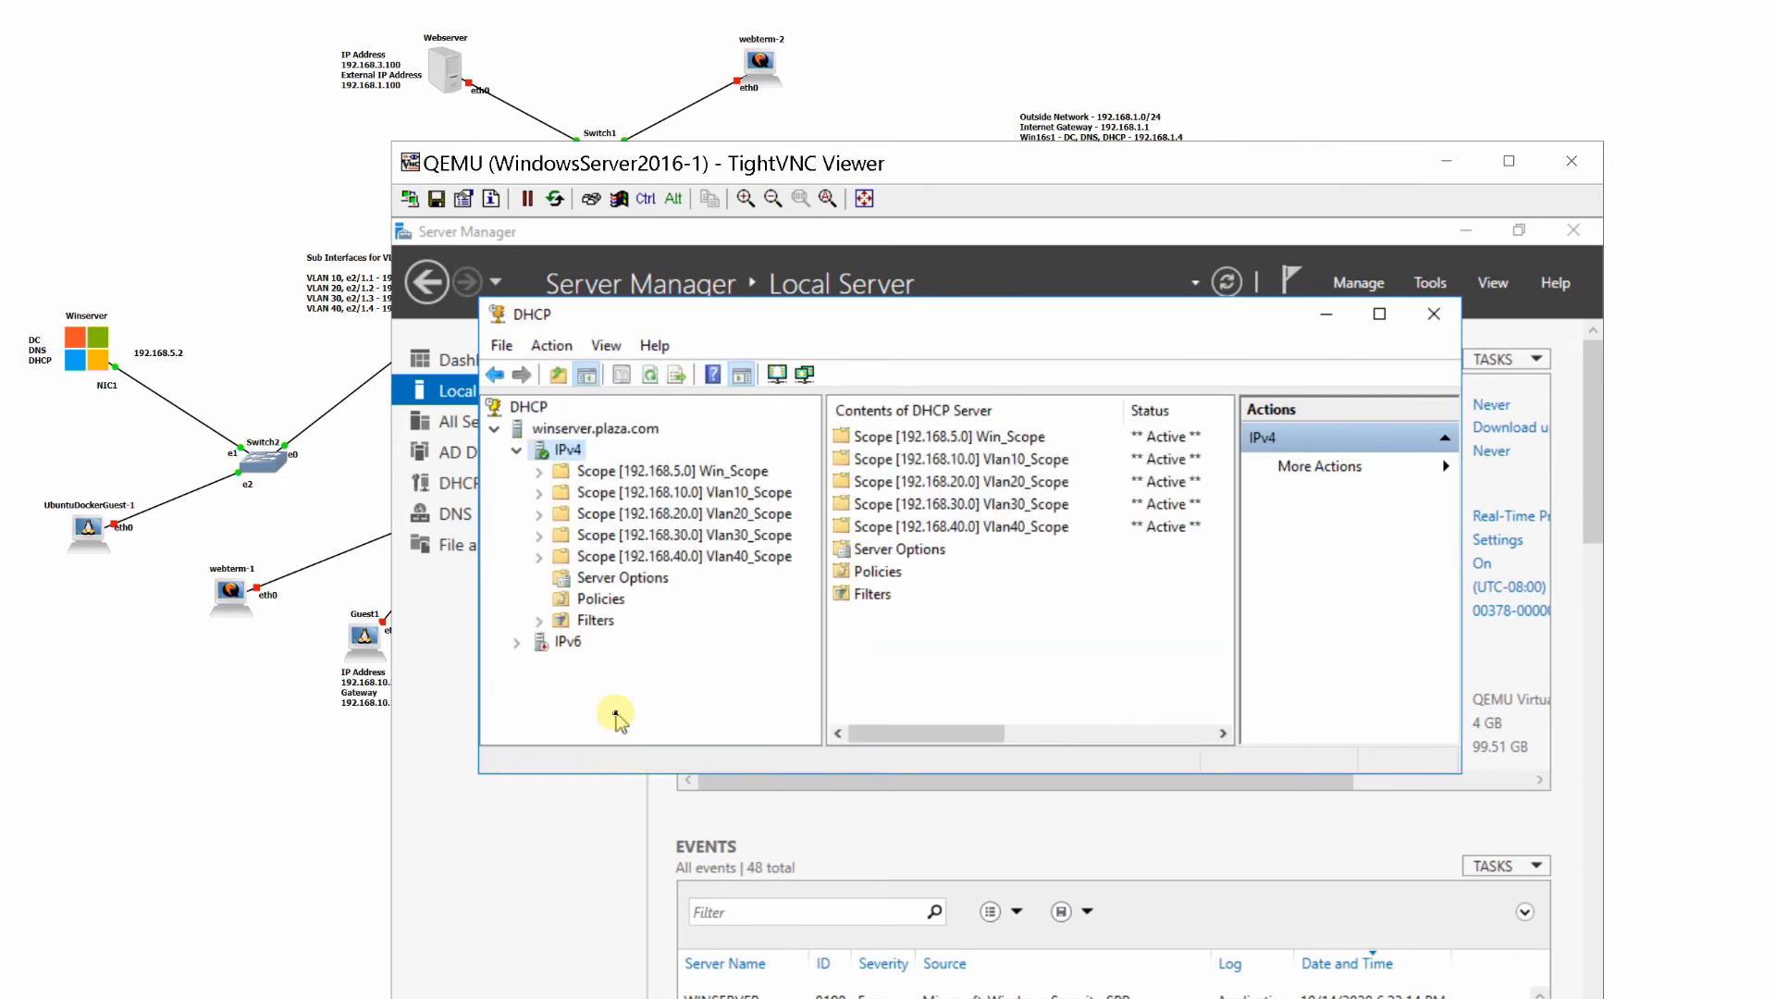
click(539, 472)
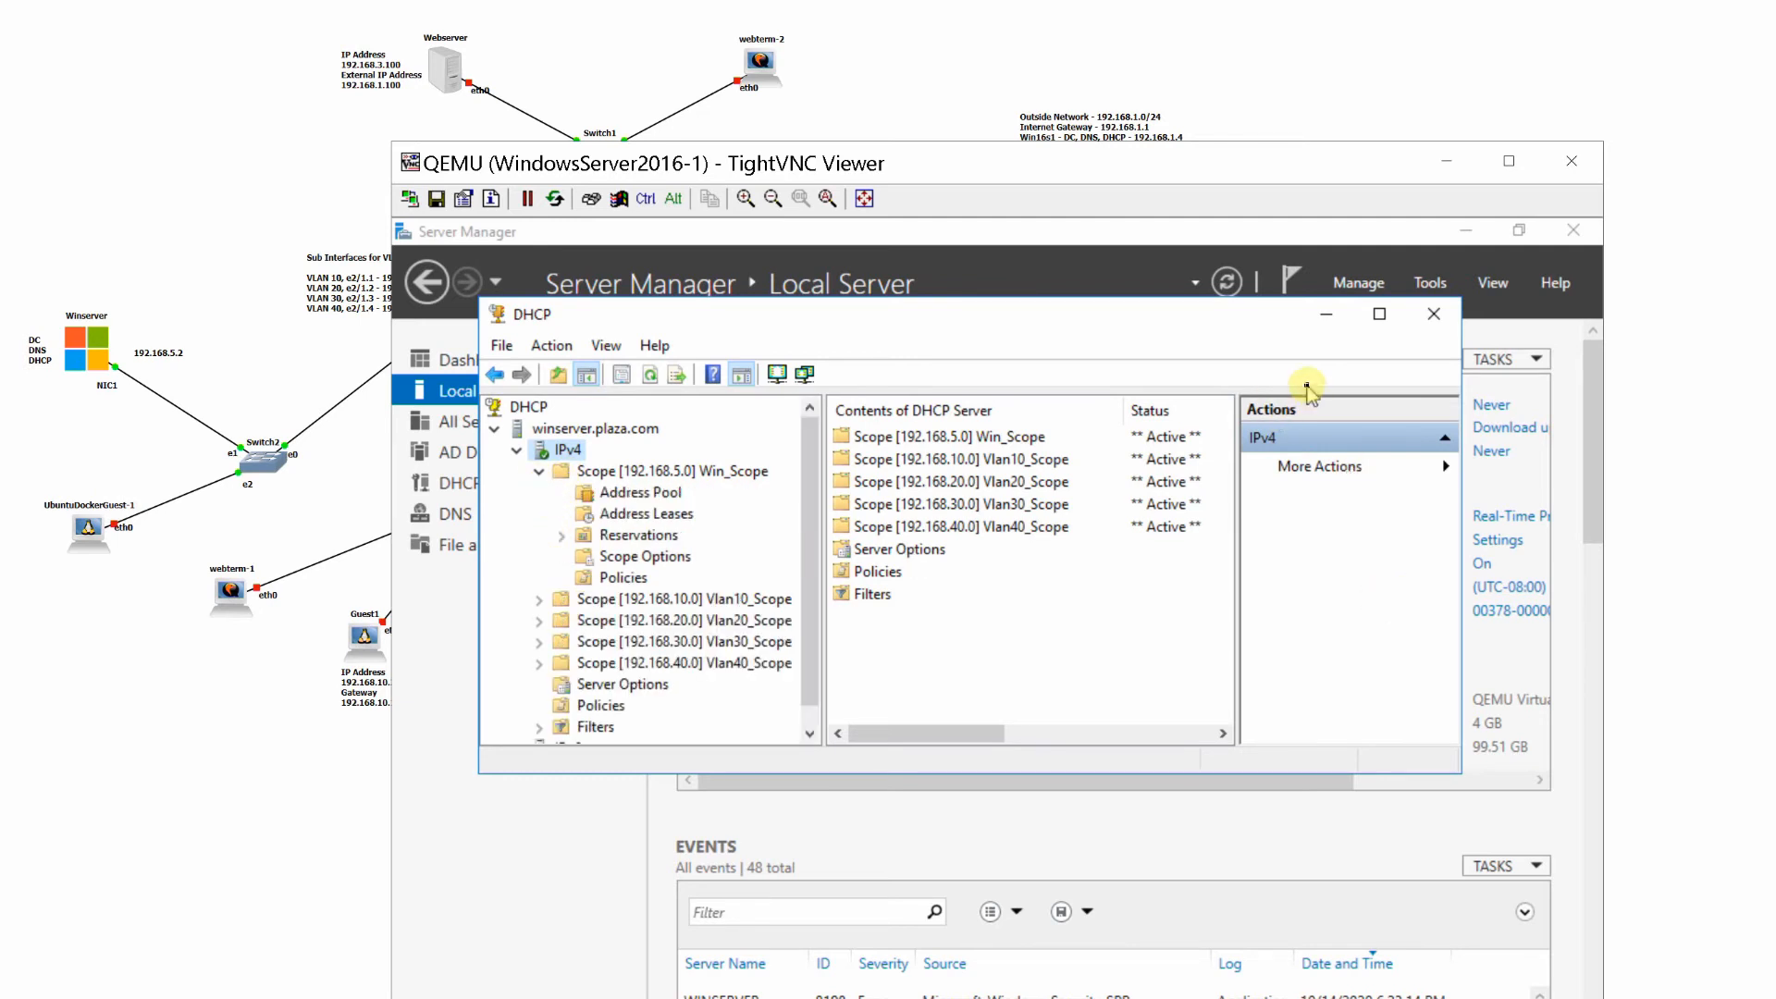
- Switch to the GNS3 topology, start UbuntuDockerGuest-1 and open its console to test for a DHCP lease
click(1324, 319)
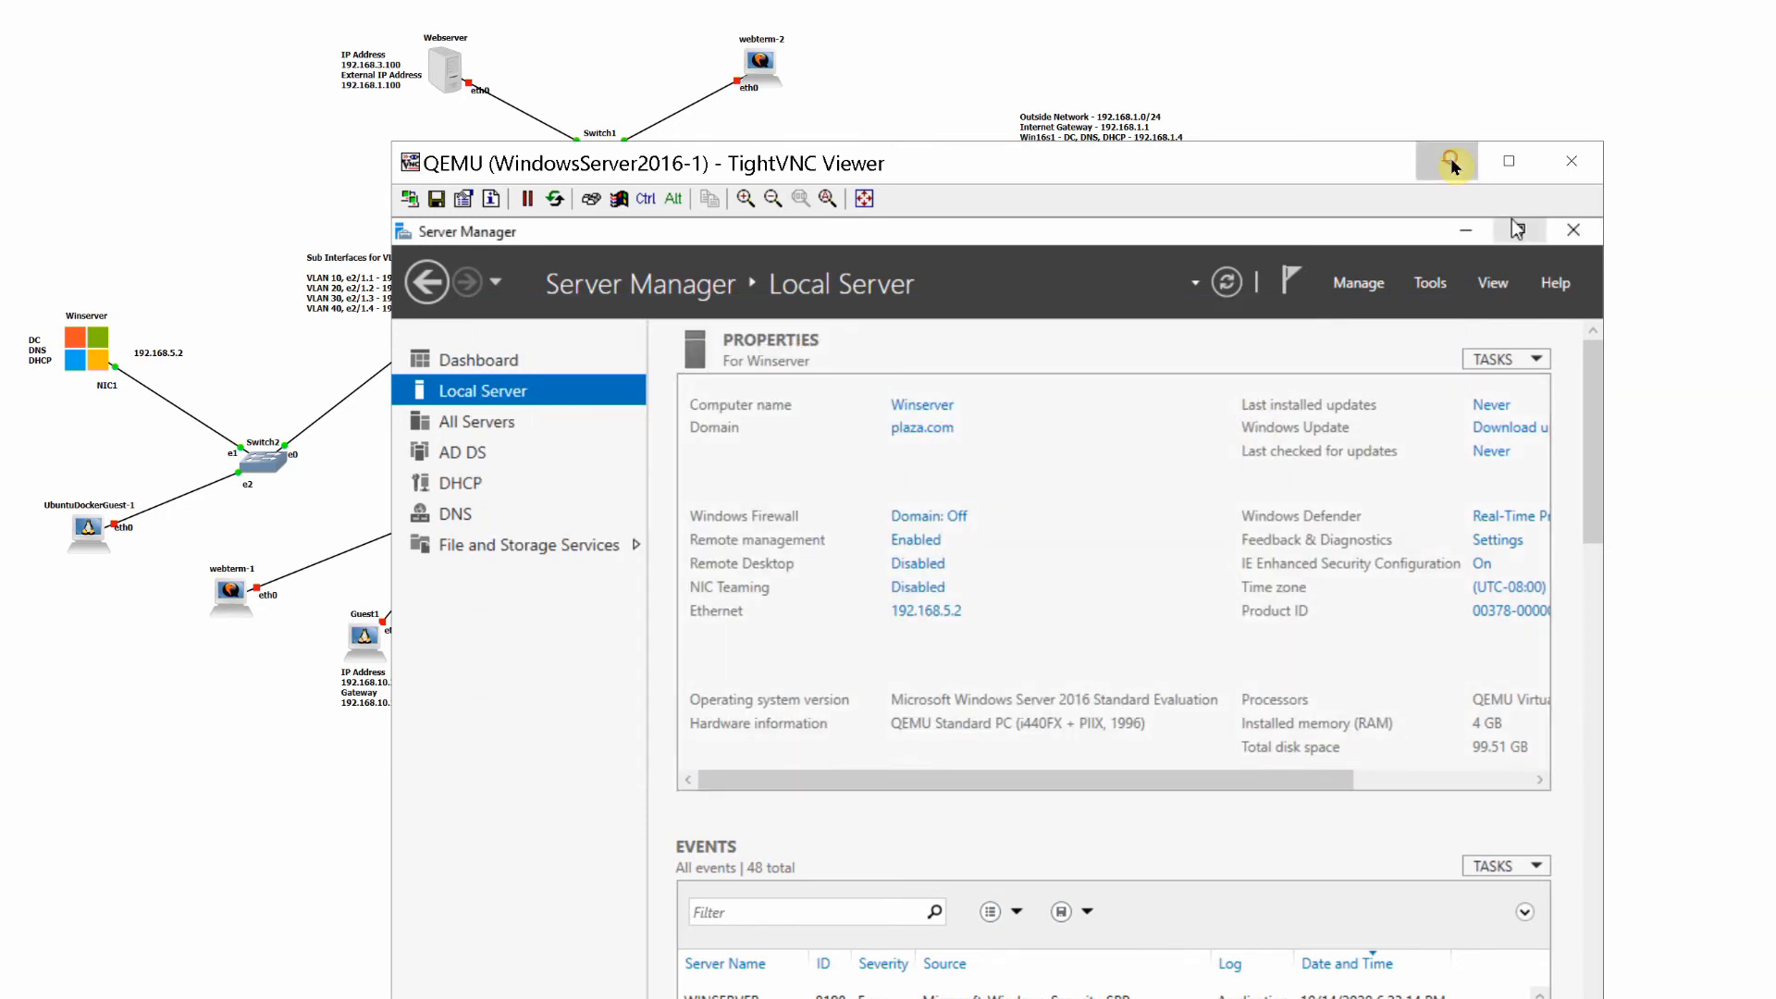
click(1452, 165)
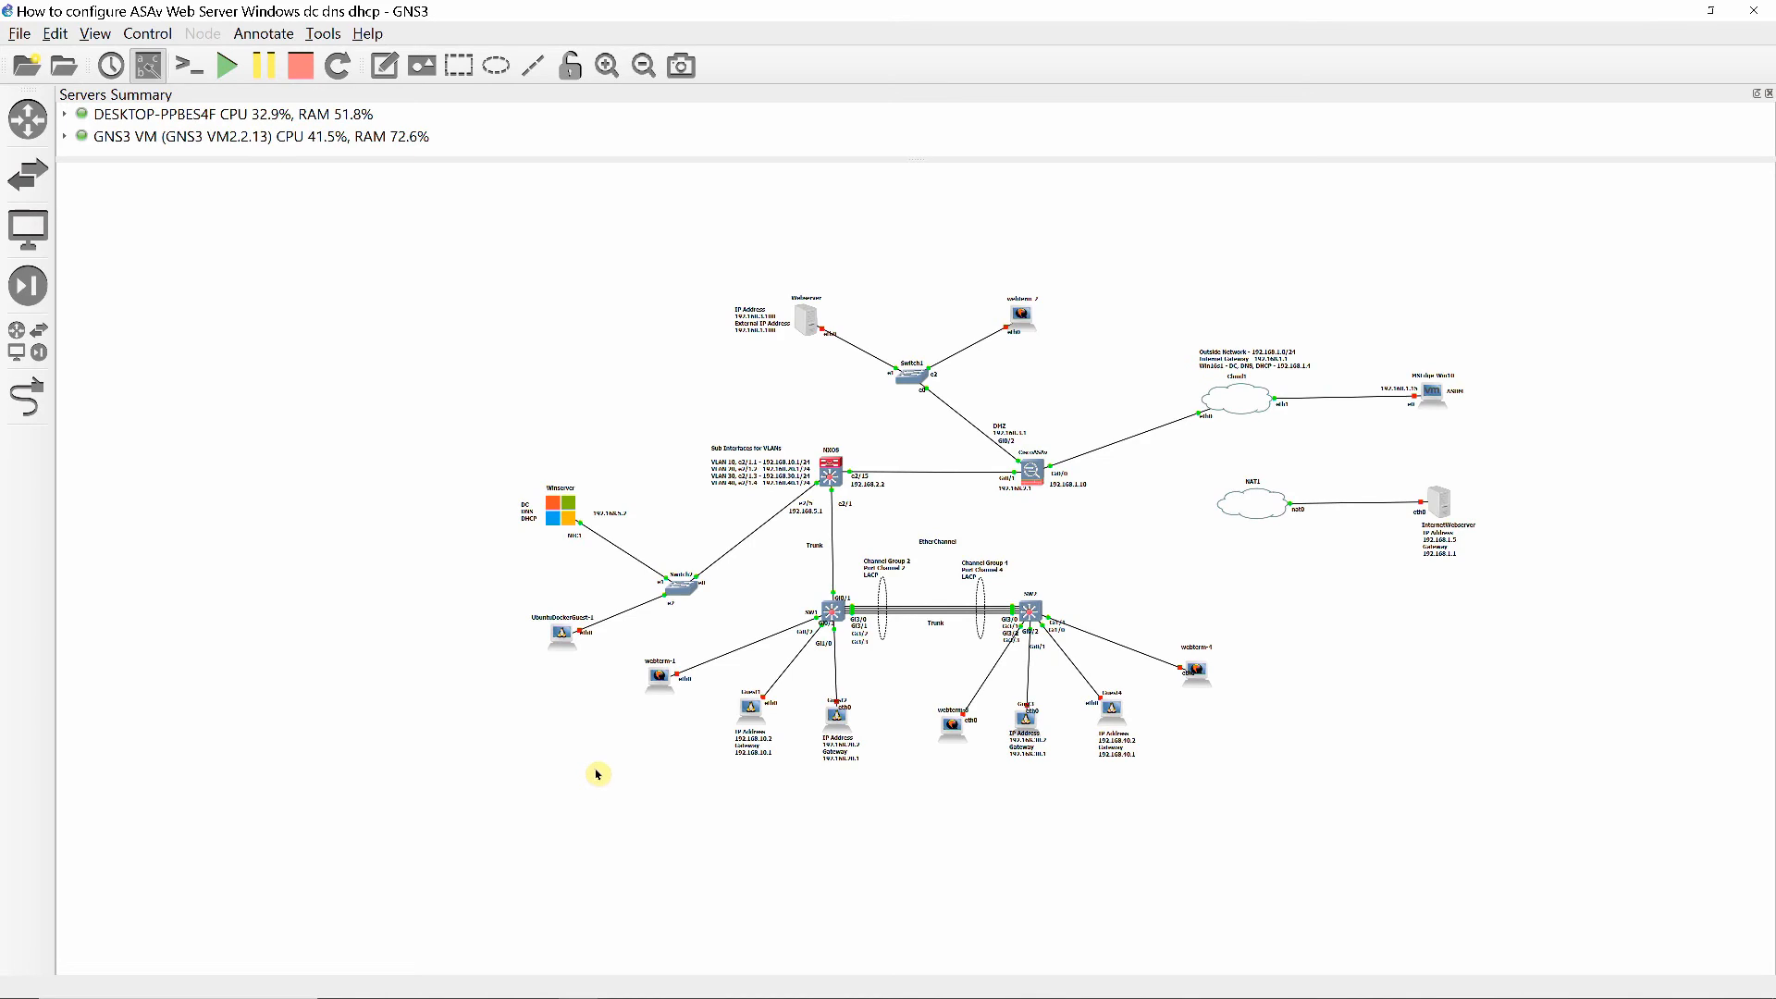
right_click(560, 634)
click(603, 176)
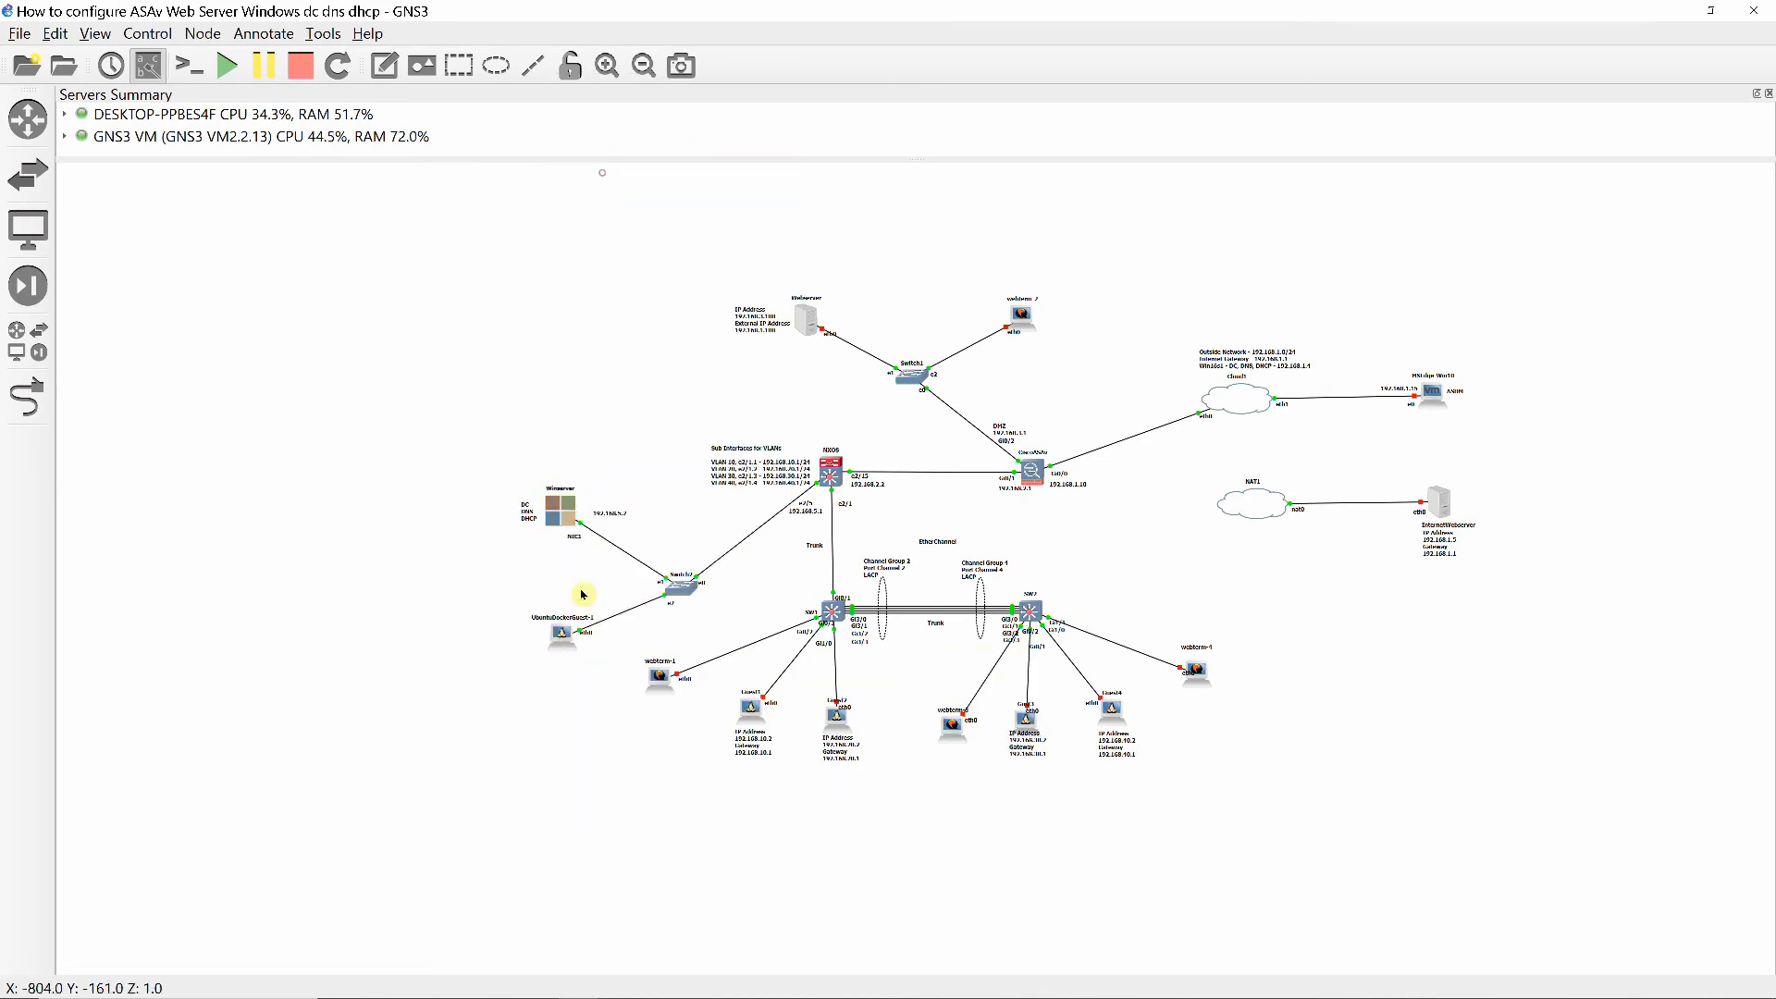
right_click(565, 629)
click(610, 114)
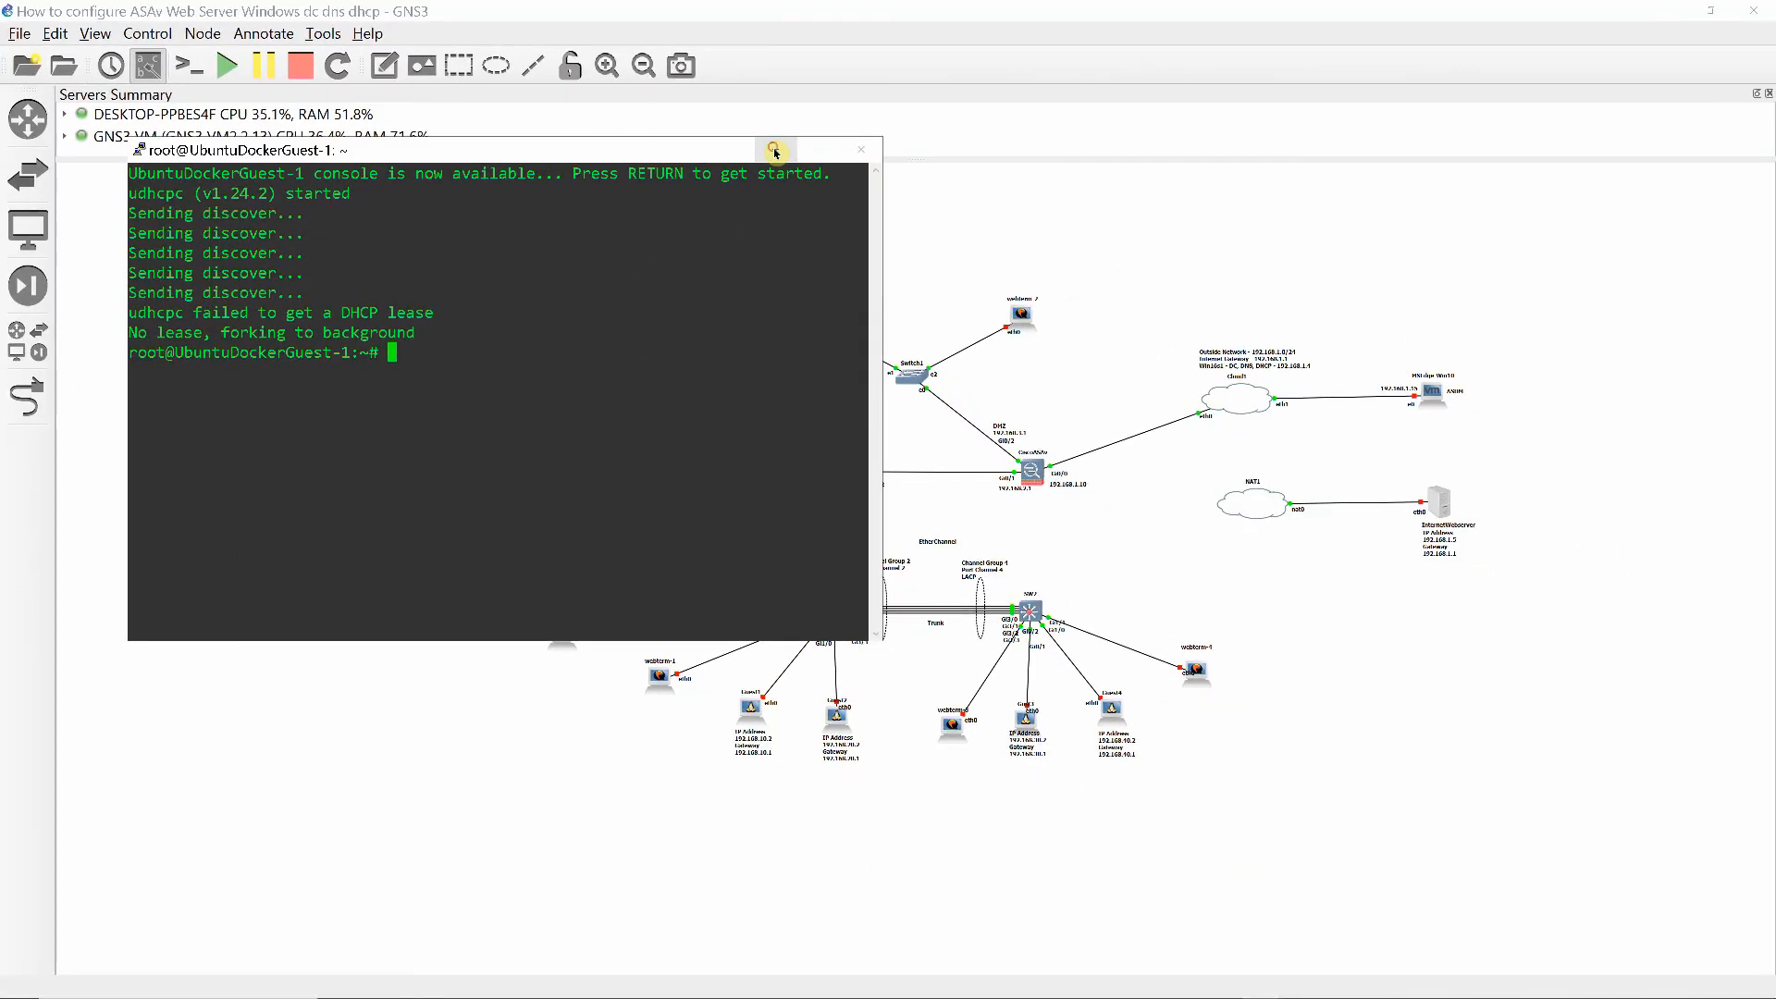
- Put the Ubuntu console away, return to the Windows Server 2016 virtual machine and restart it
click(775, 151)
click(1303, 984)
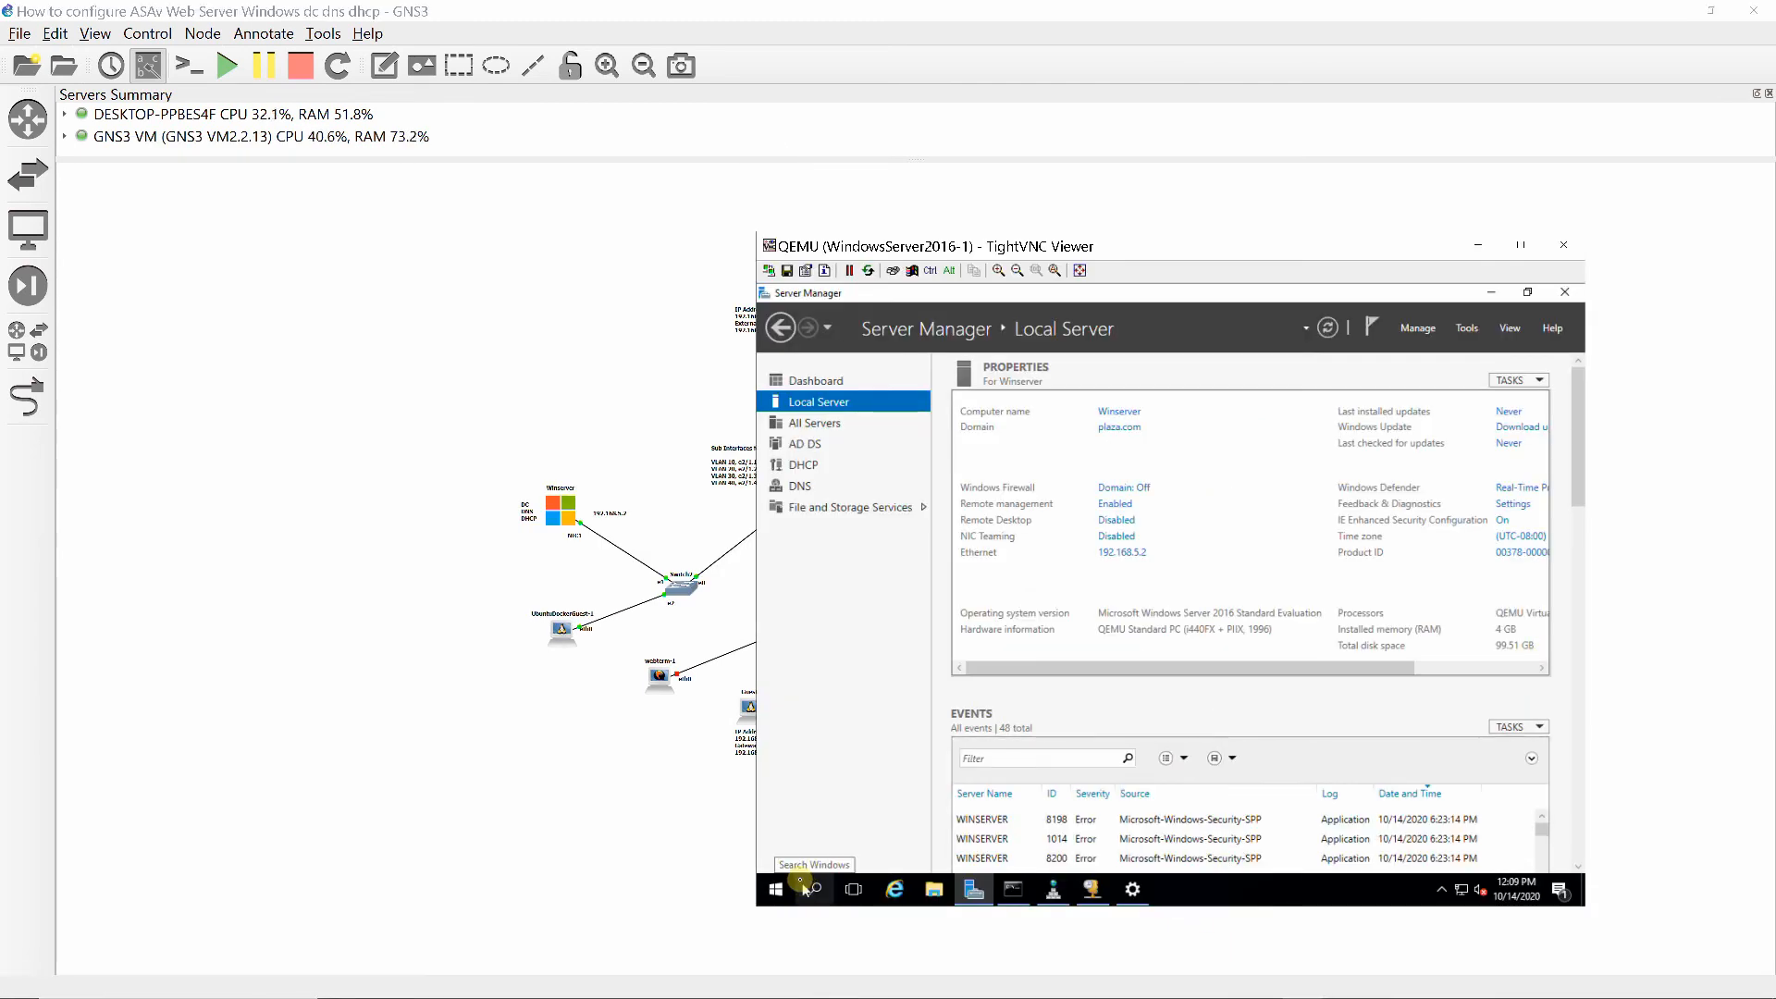
right_click(777, 889)
mouse_move(963, 844)
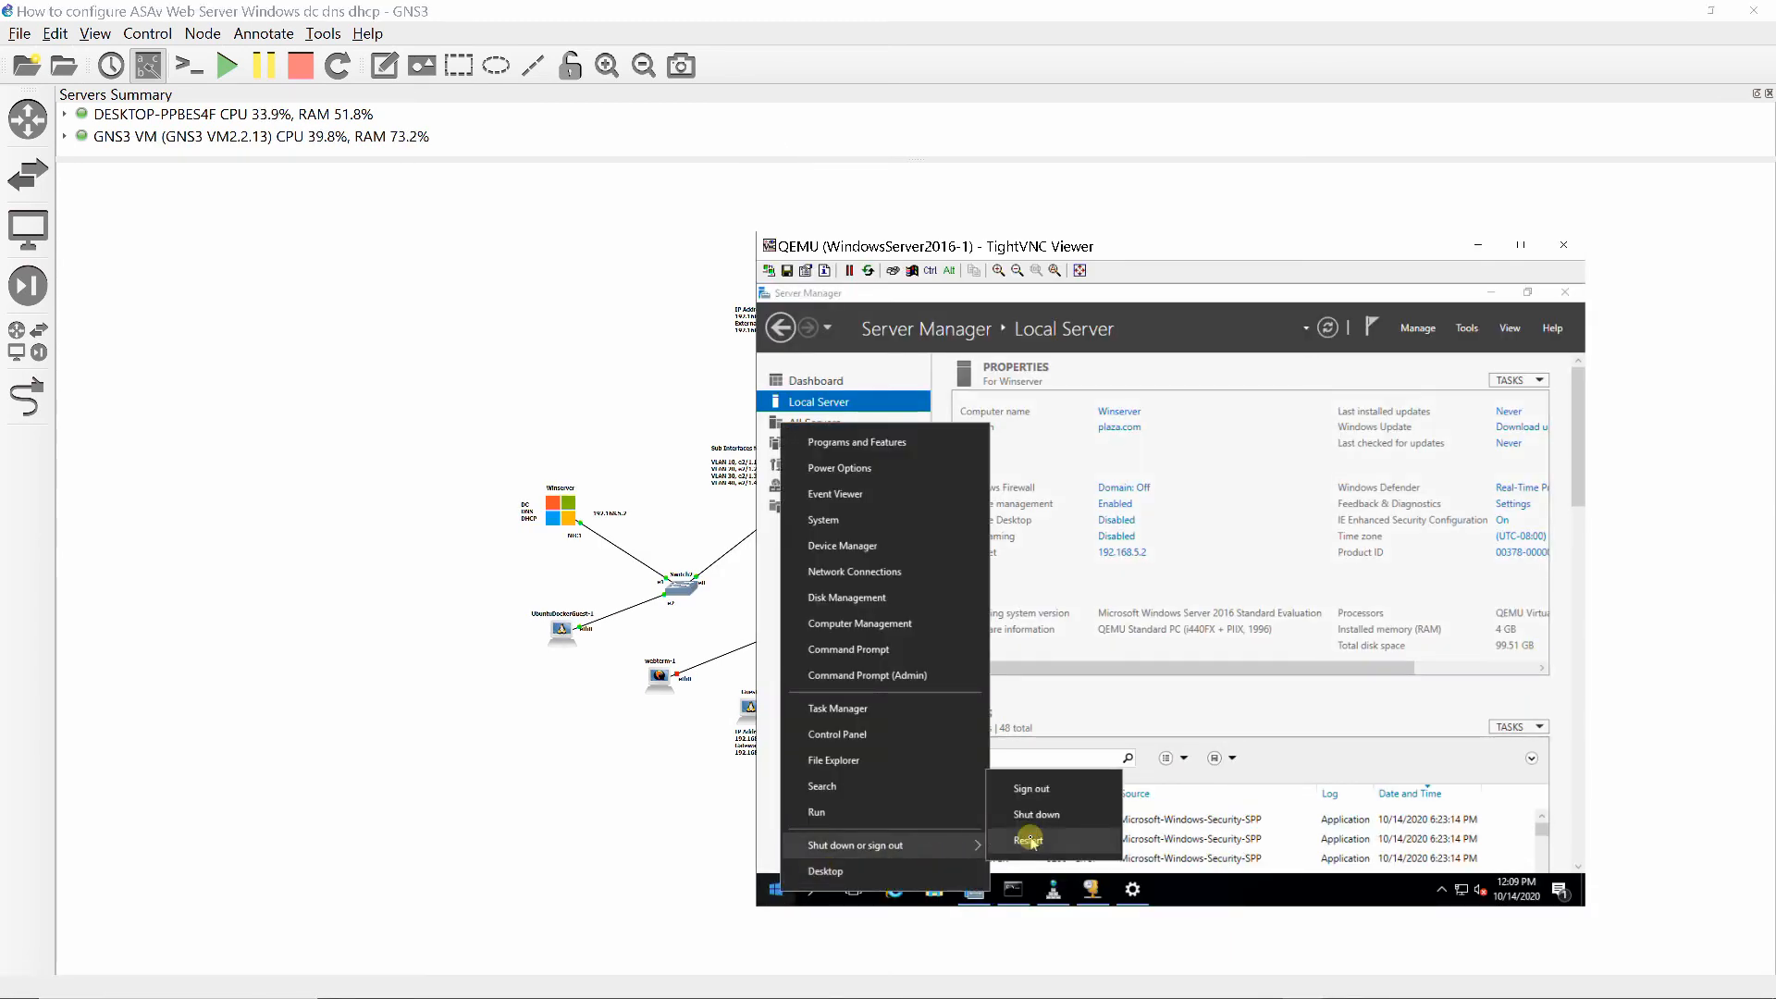
click(1030, 842)
click(1022, 852)
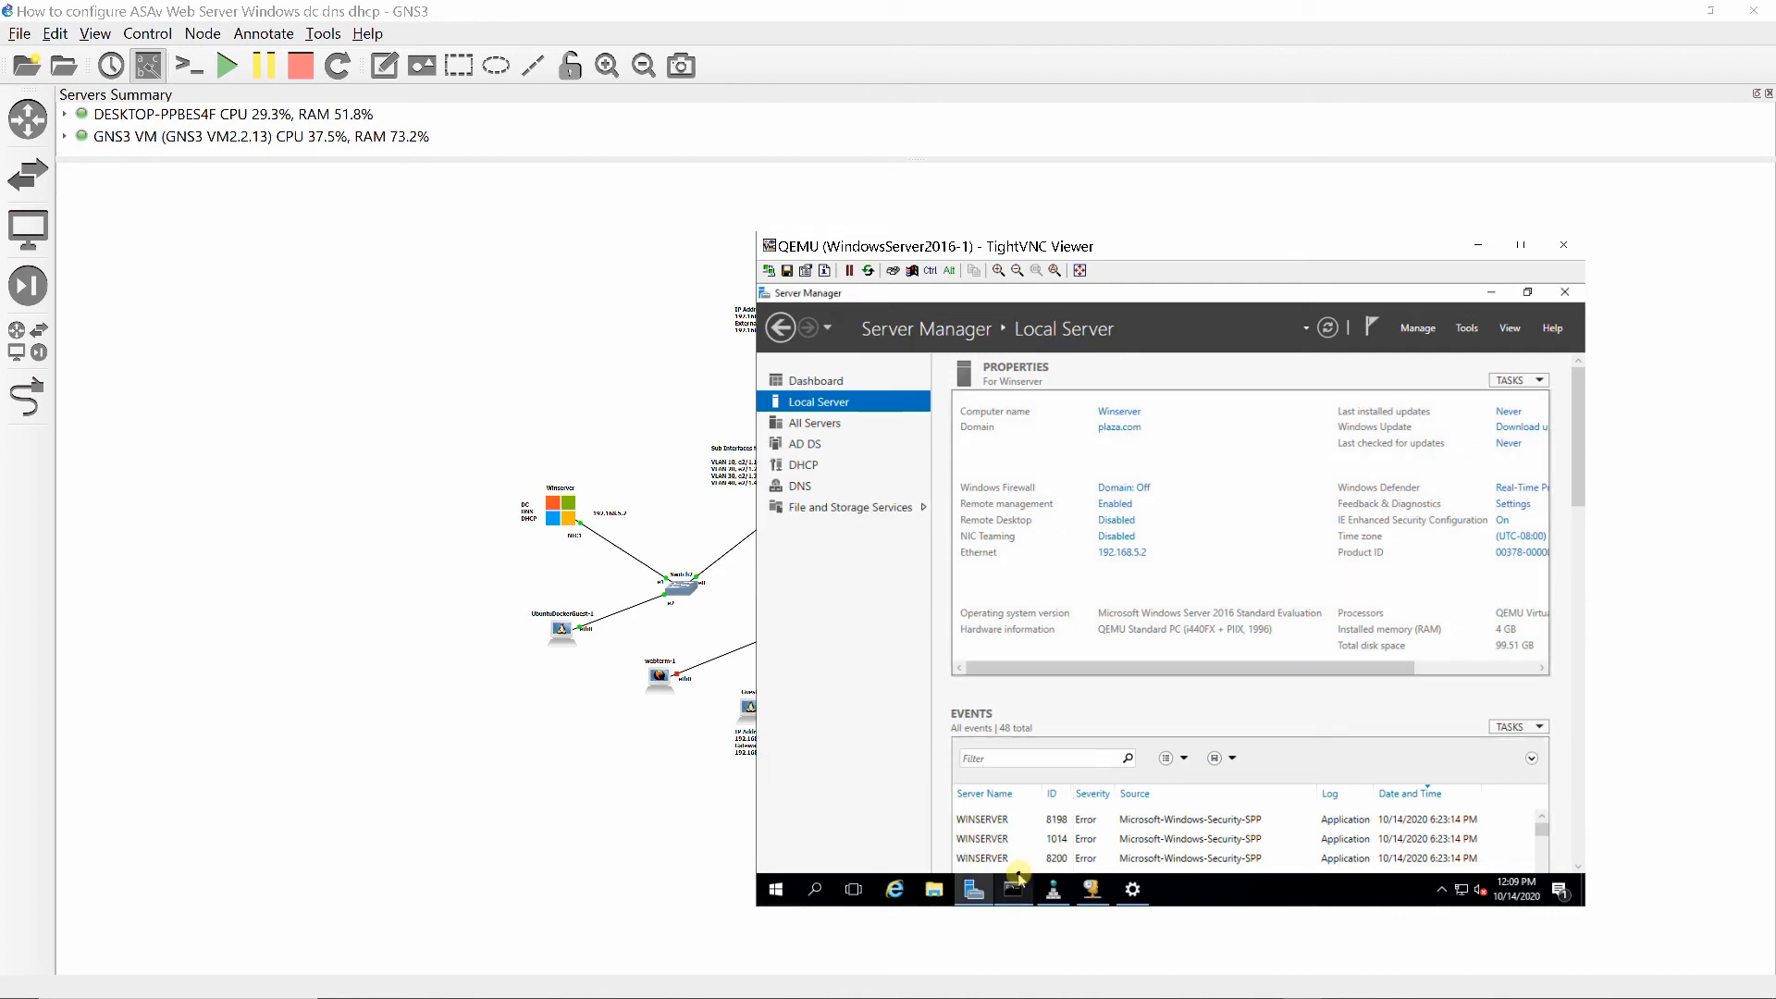
- Unlock the restarted Windows server and sign in as PLAZA\Administrator with the account password
mouse_move(973, 889)
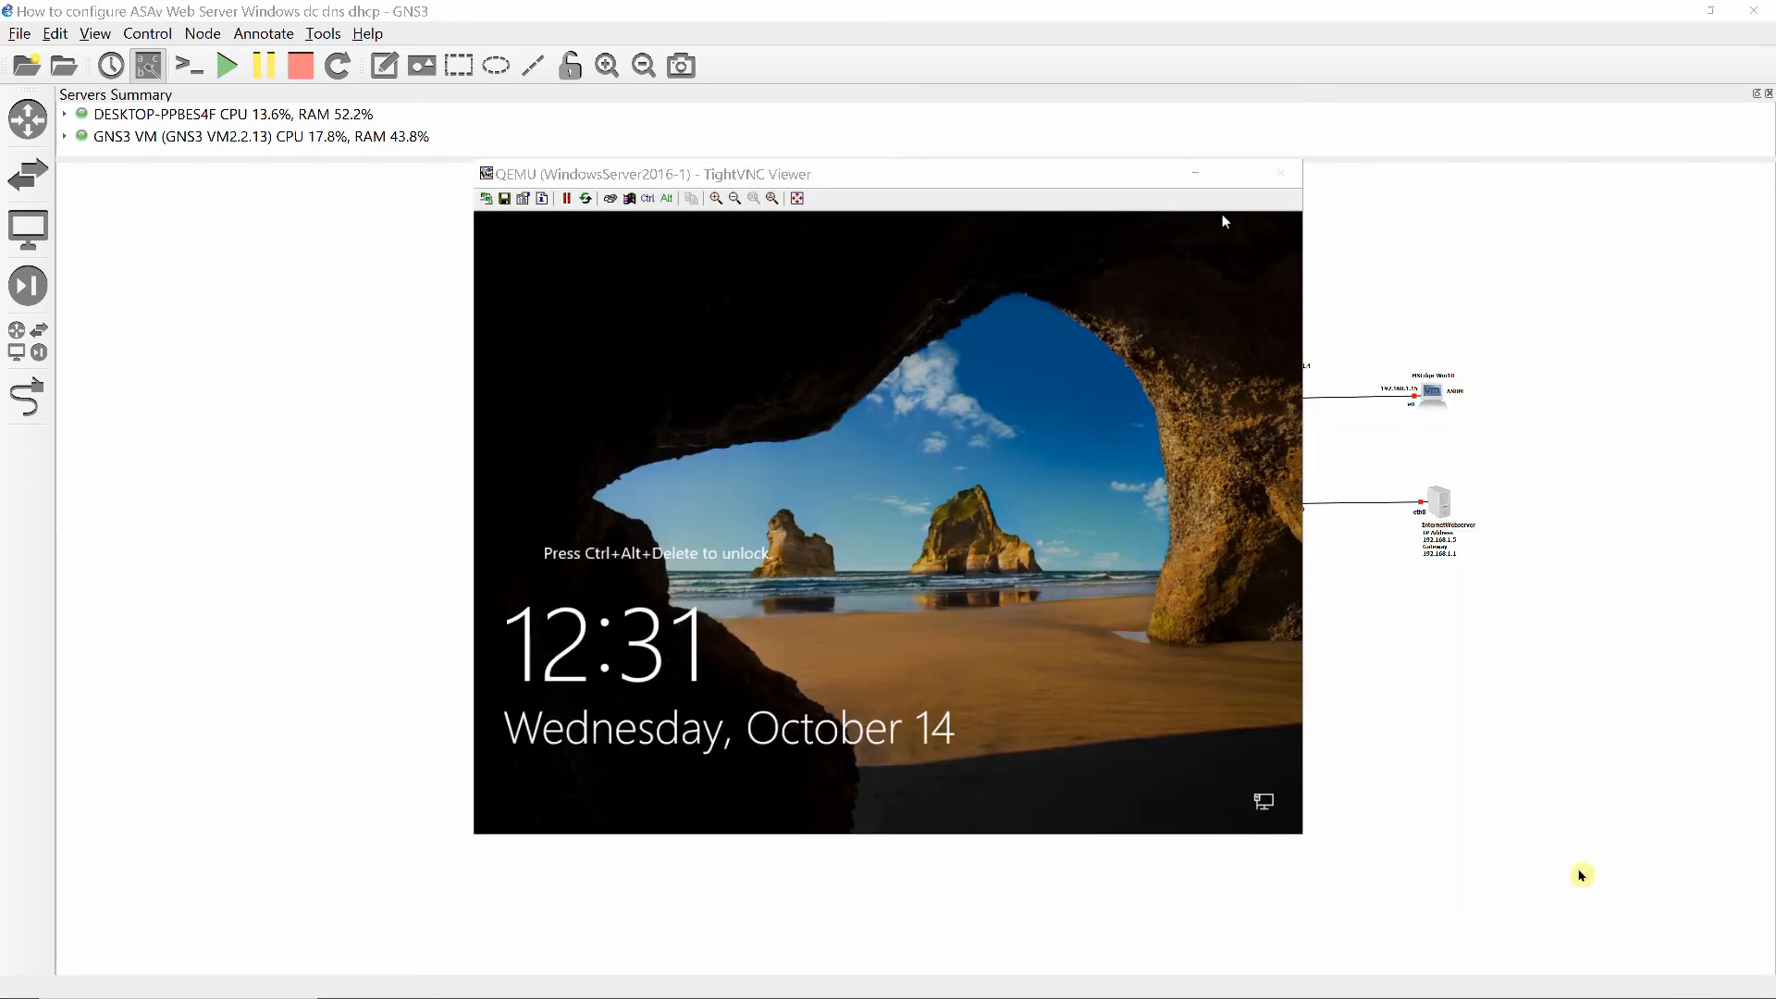
click(631, 201)
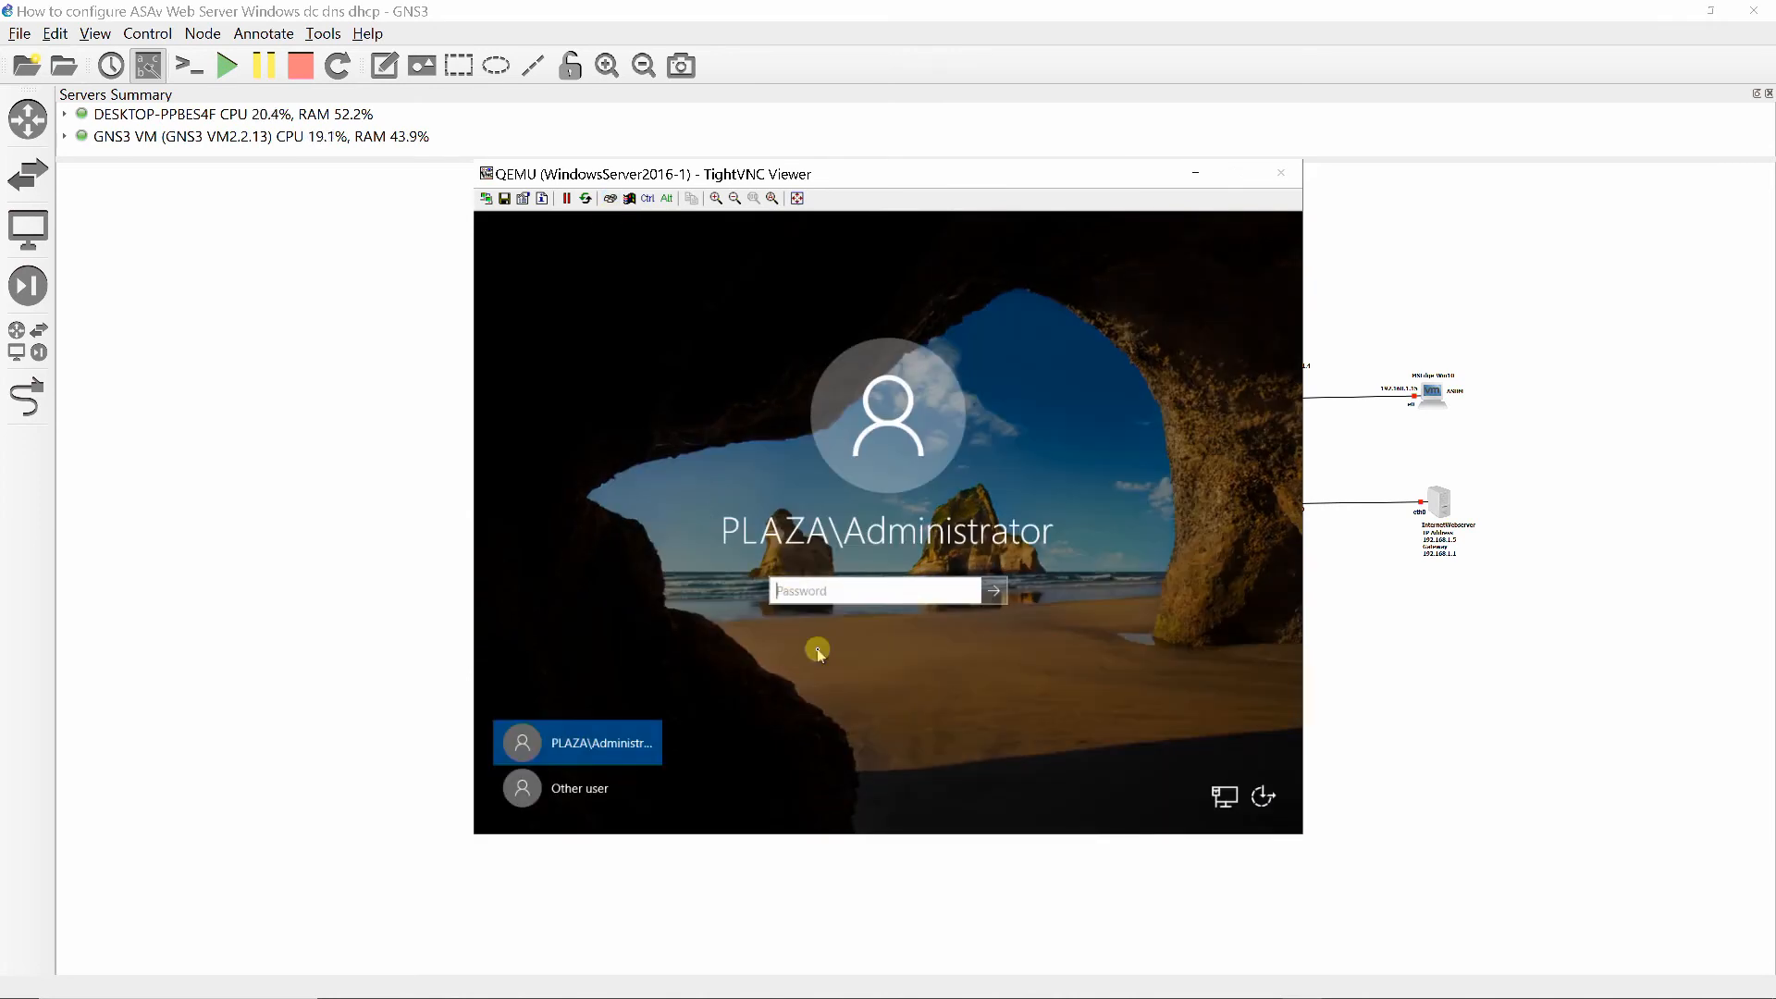
text(••••••)
key(Return)
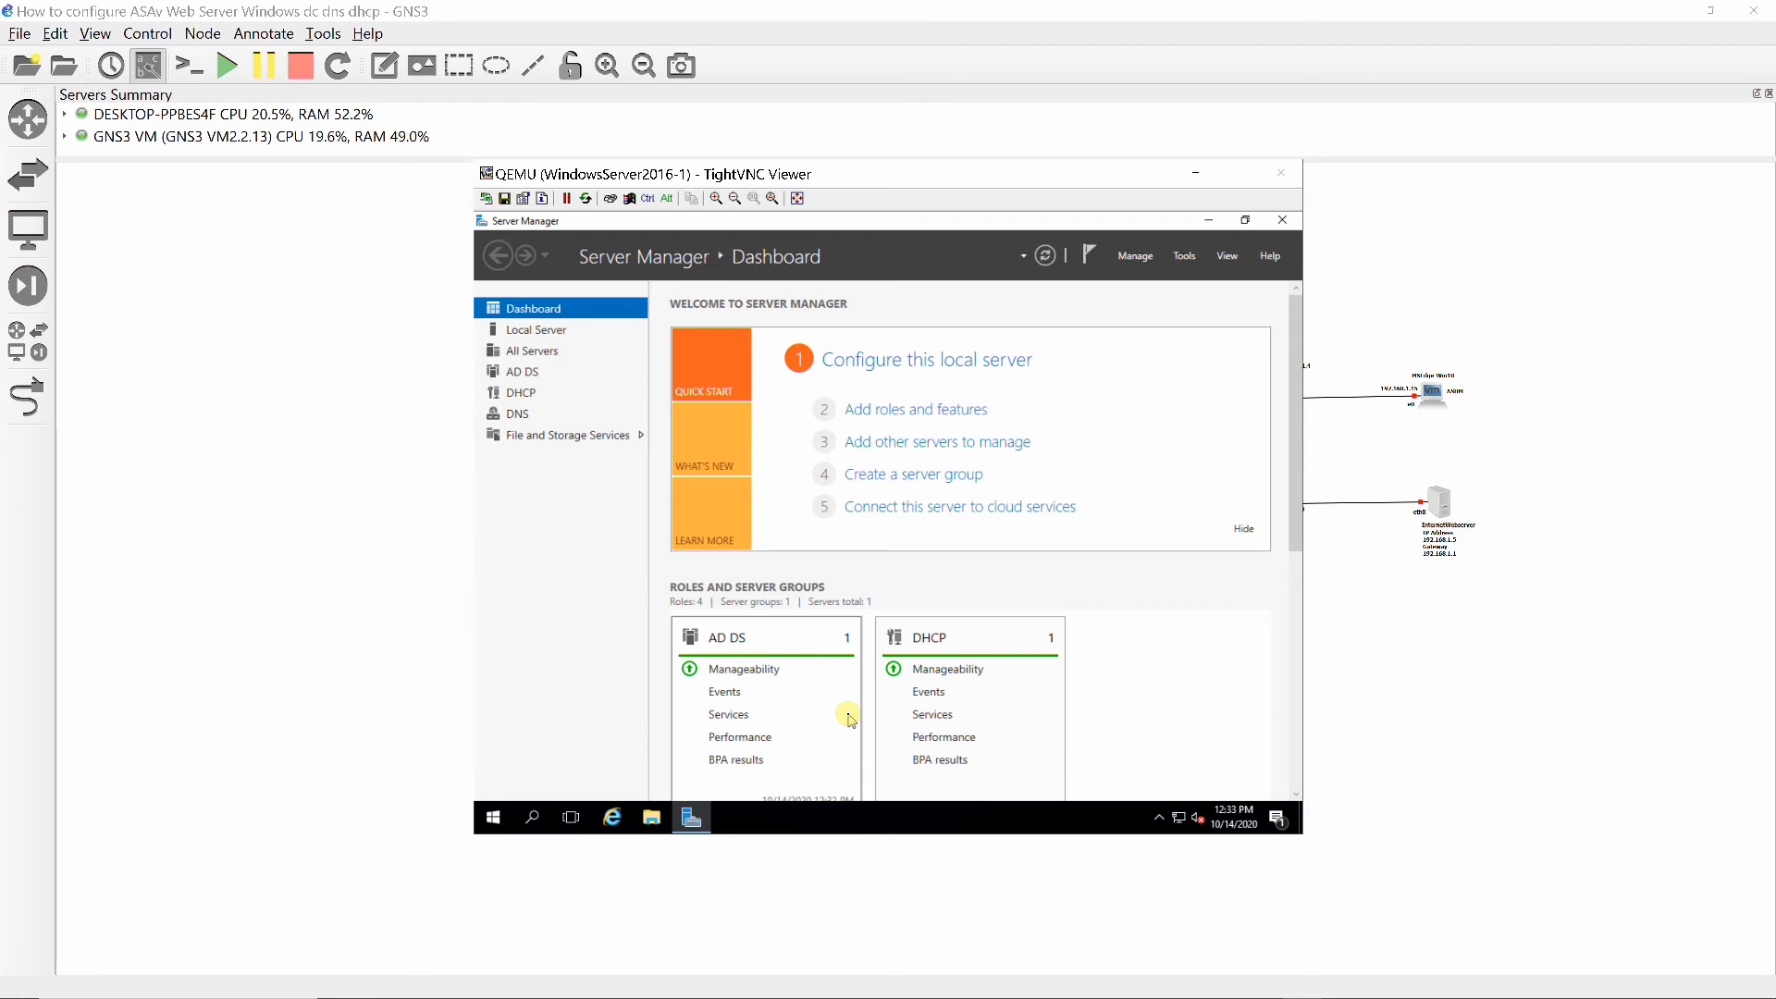
- Minimize the Windows server's viewer and start UbuntuDockerGuest-1 again in the GNS3 topology
click(1198, 174)
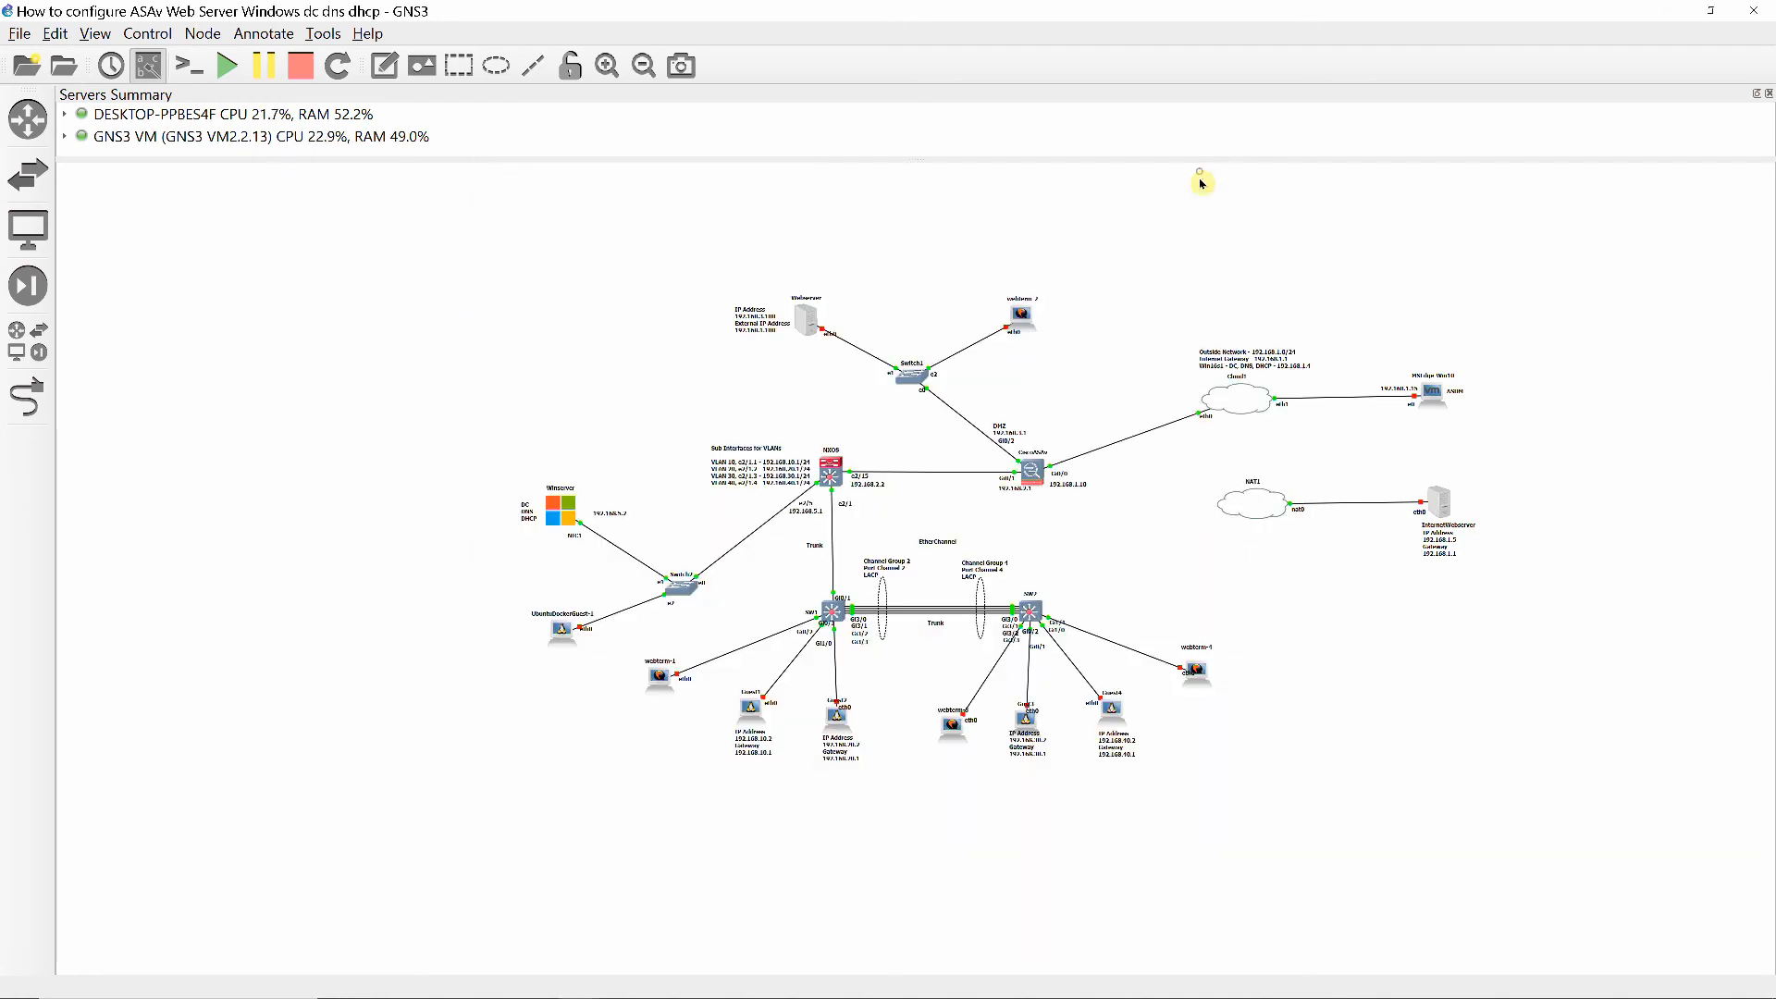
right_click(567, 642)
click(601, 167)
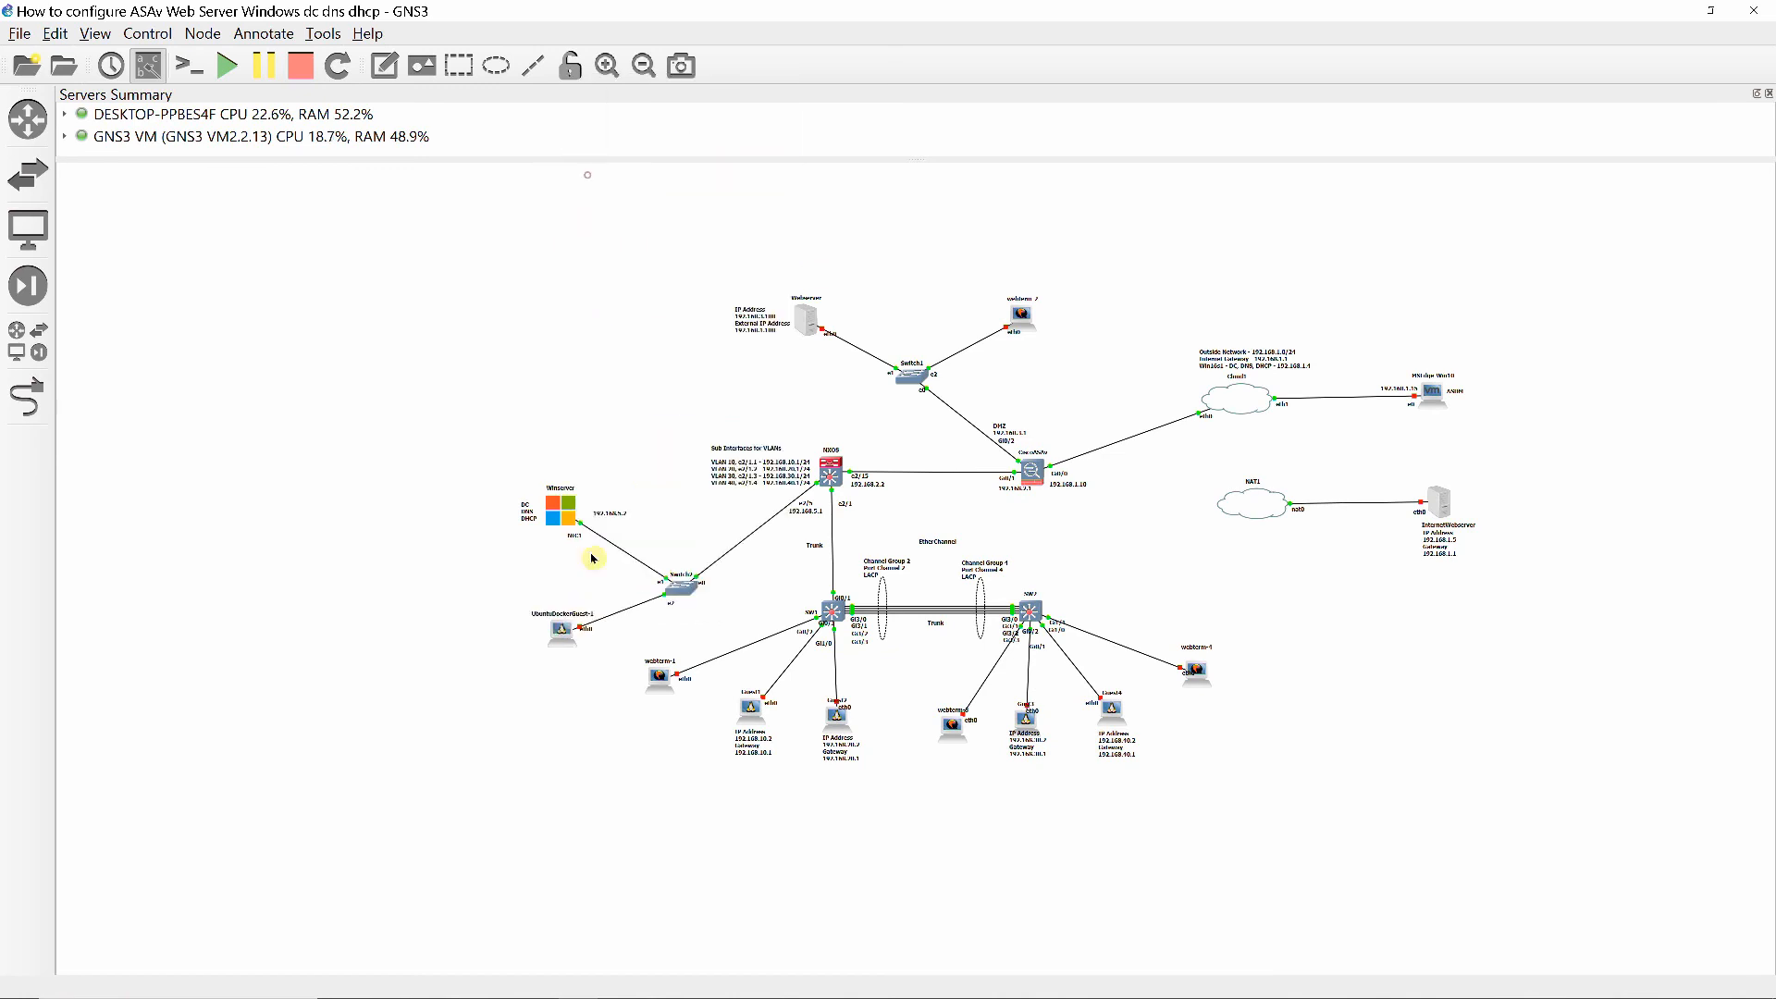
- Open the UbuntuDockerGuest-1 console and ping the Windows server at 192.168.5.2, stopping after a few replies
double_click(562, 632)
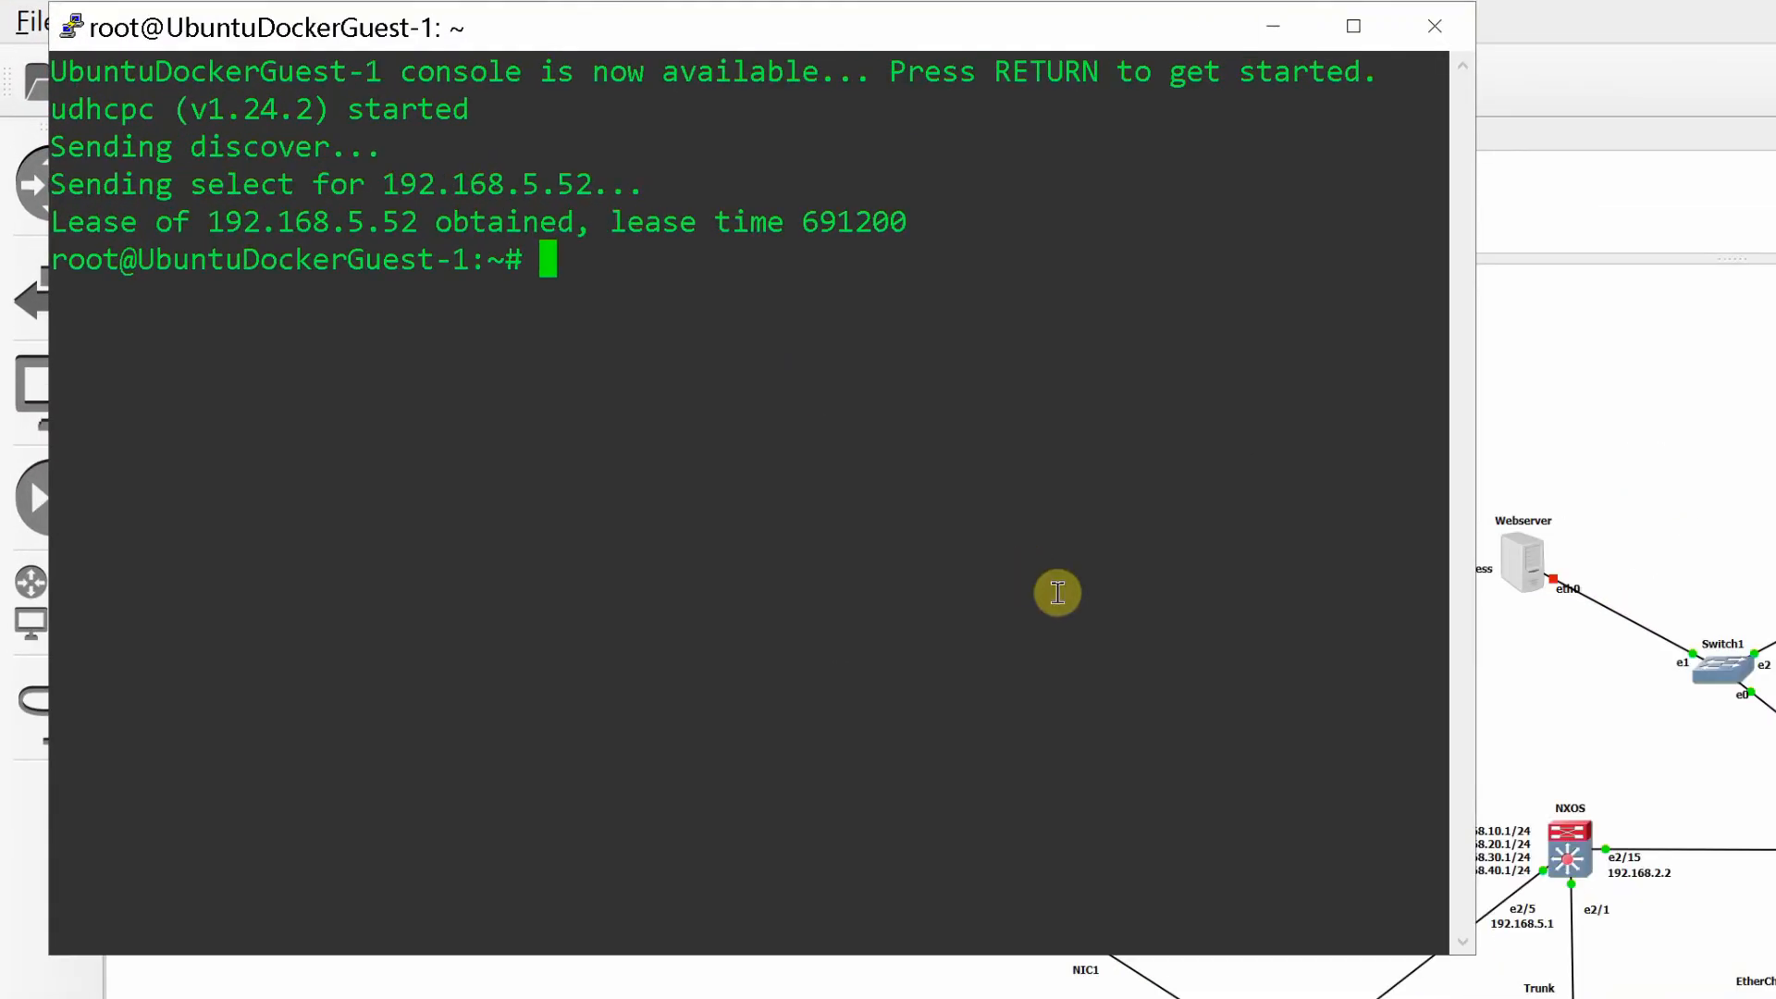
text(ping )
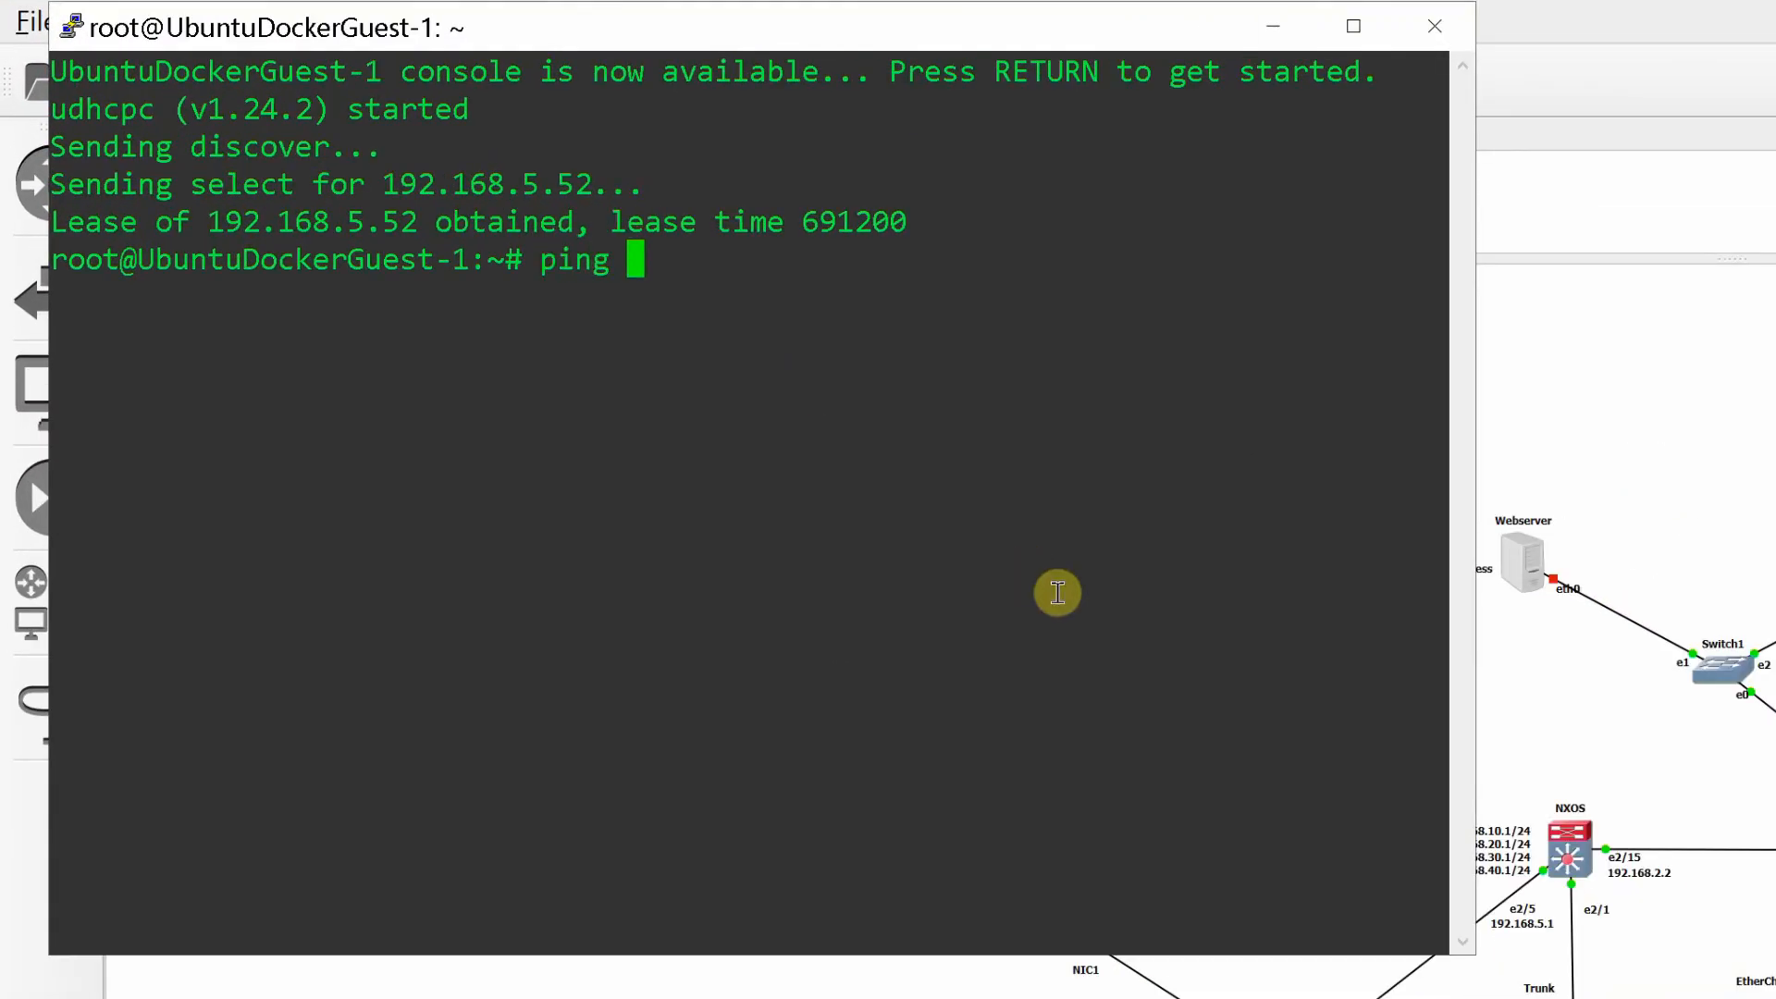
text(192.168.5.2)
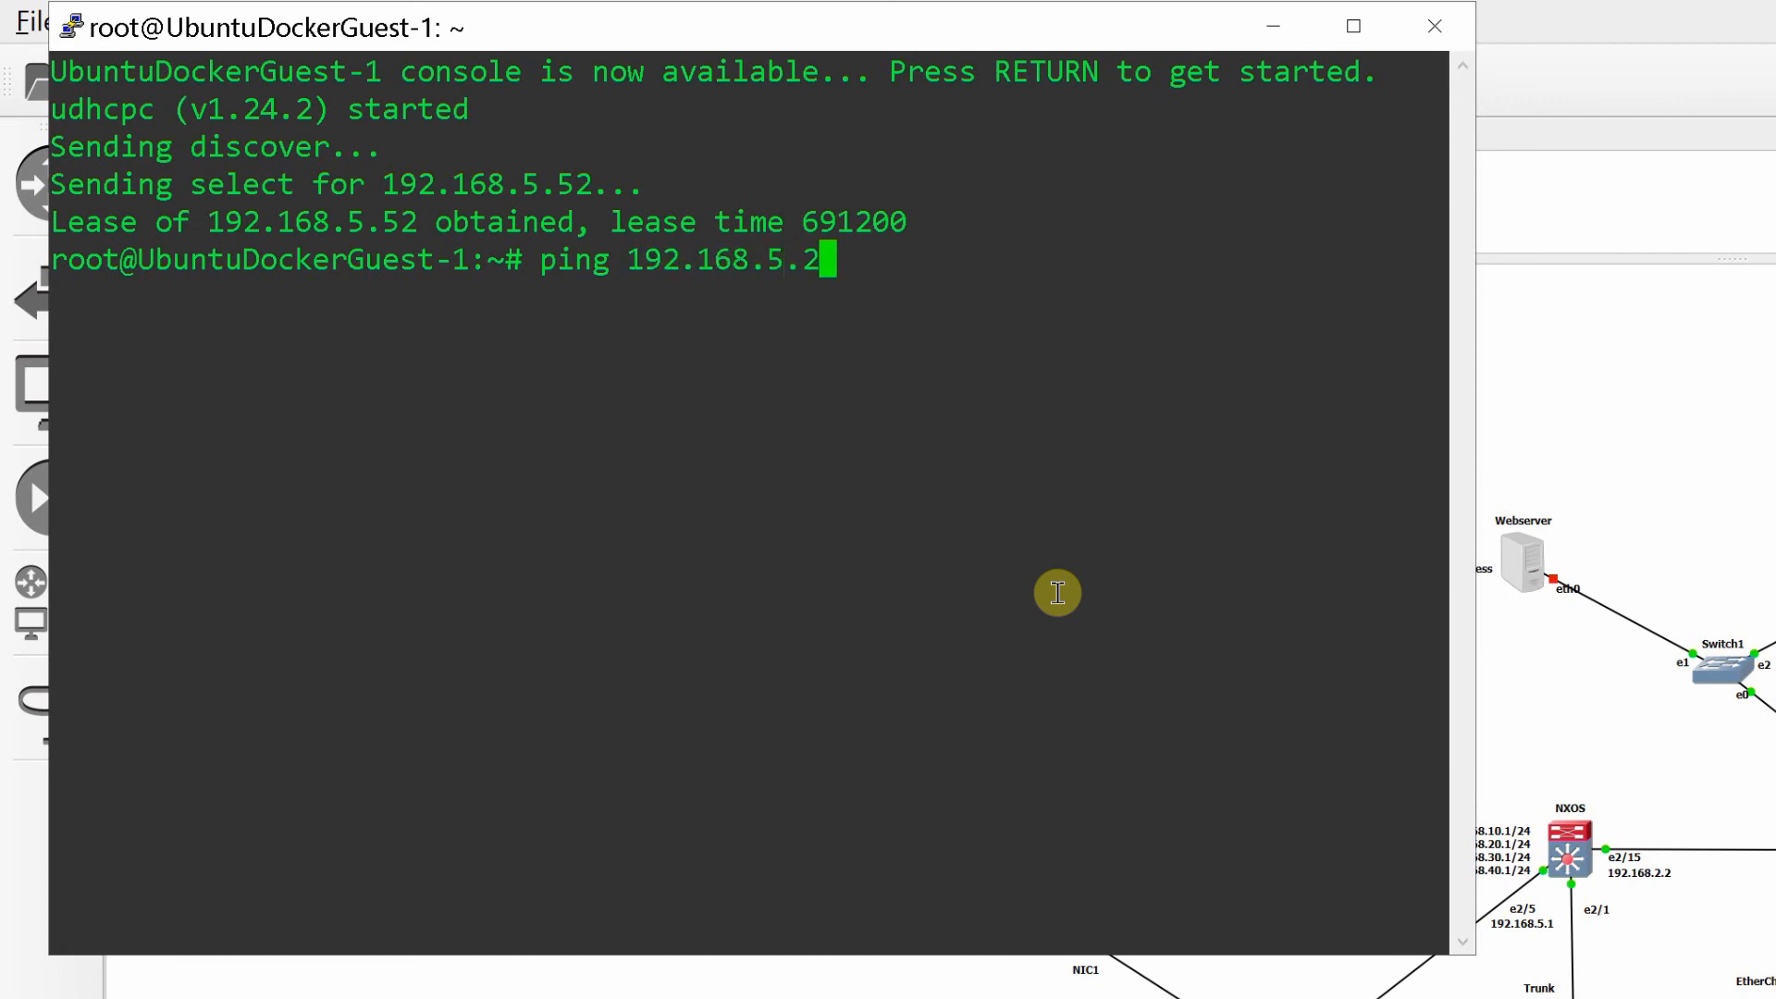
key(Return)
key(ctrl+c)
- Test DNS name resolution from the Ubuntu guest by pinging the host name webserver, then stop the ping
key(Up)
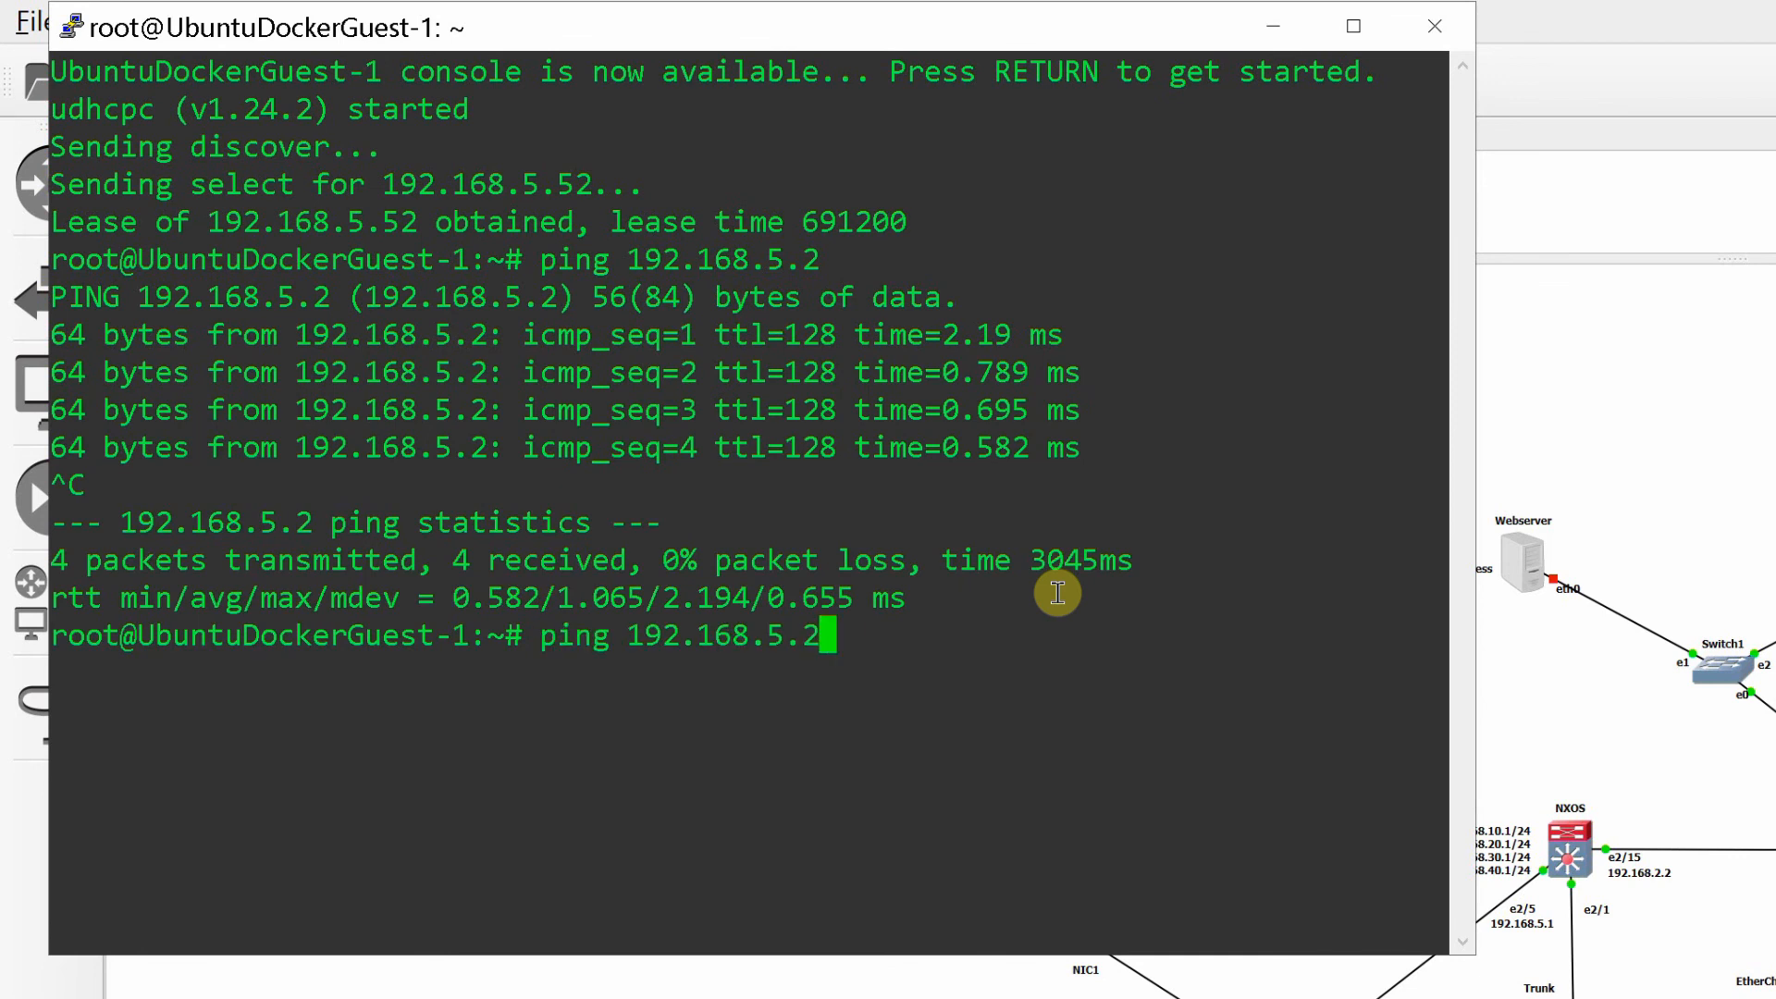
key(BackSpace)
key(BackSpace)
key(BackSpace)
key(BackSpace)
key(BackSpace)
key(BackSpace)
key(BackSpace)
key(BackSpace)
key(BackSpace)
key(BackSpace)
key(BackSpace)
text(webserver)
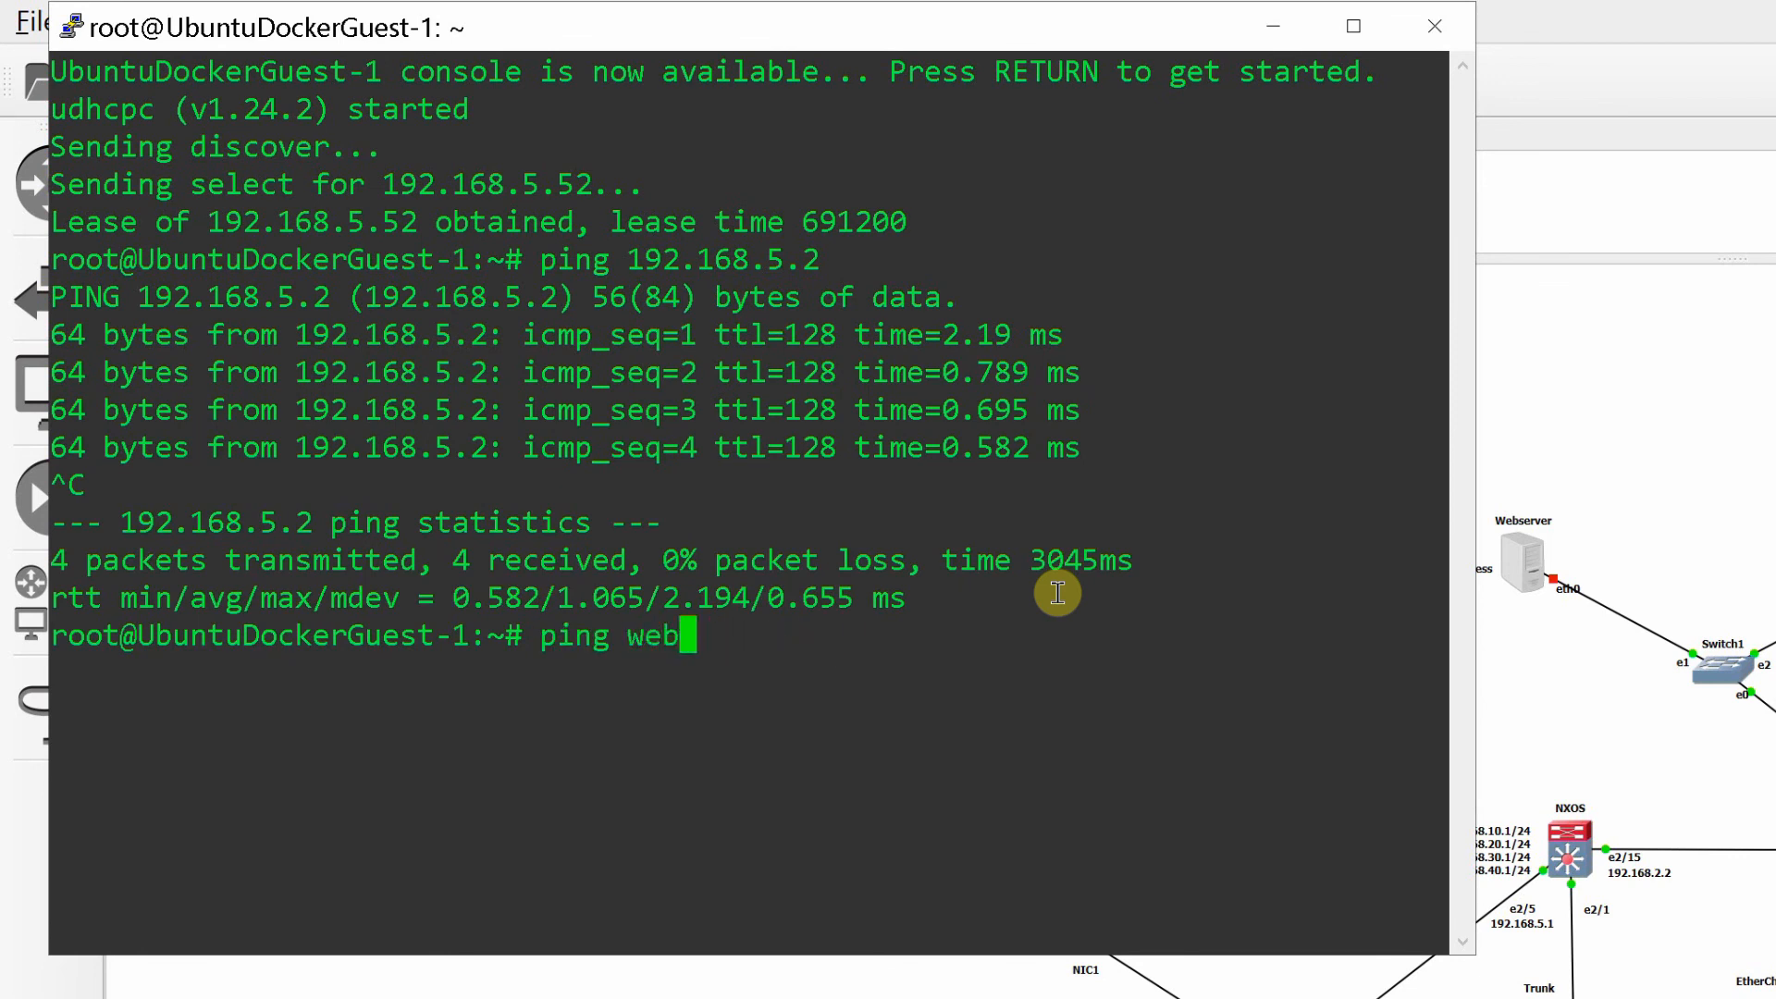
key(Return)
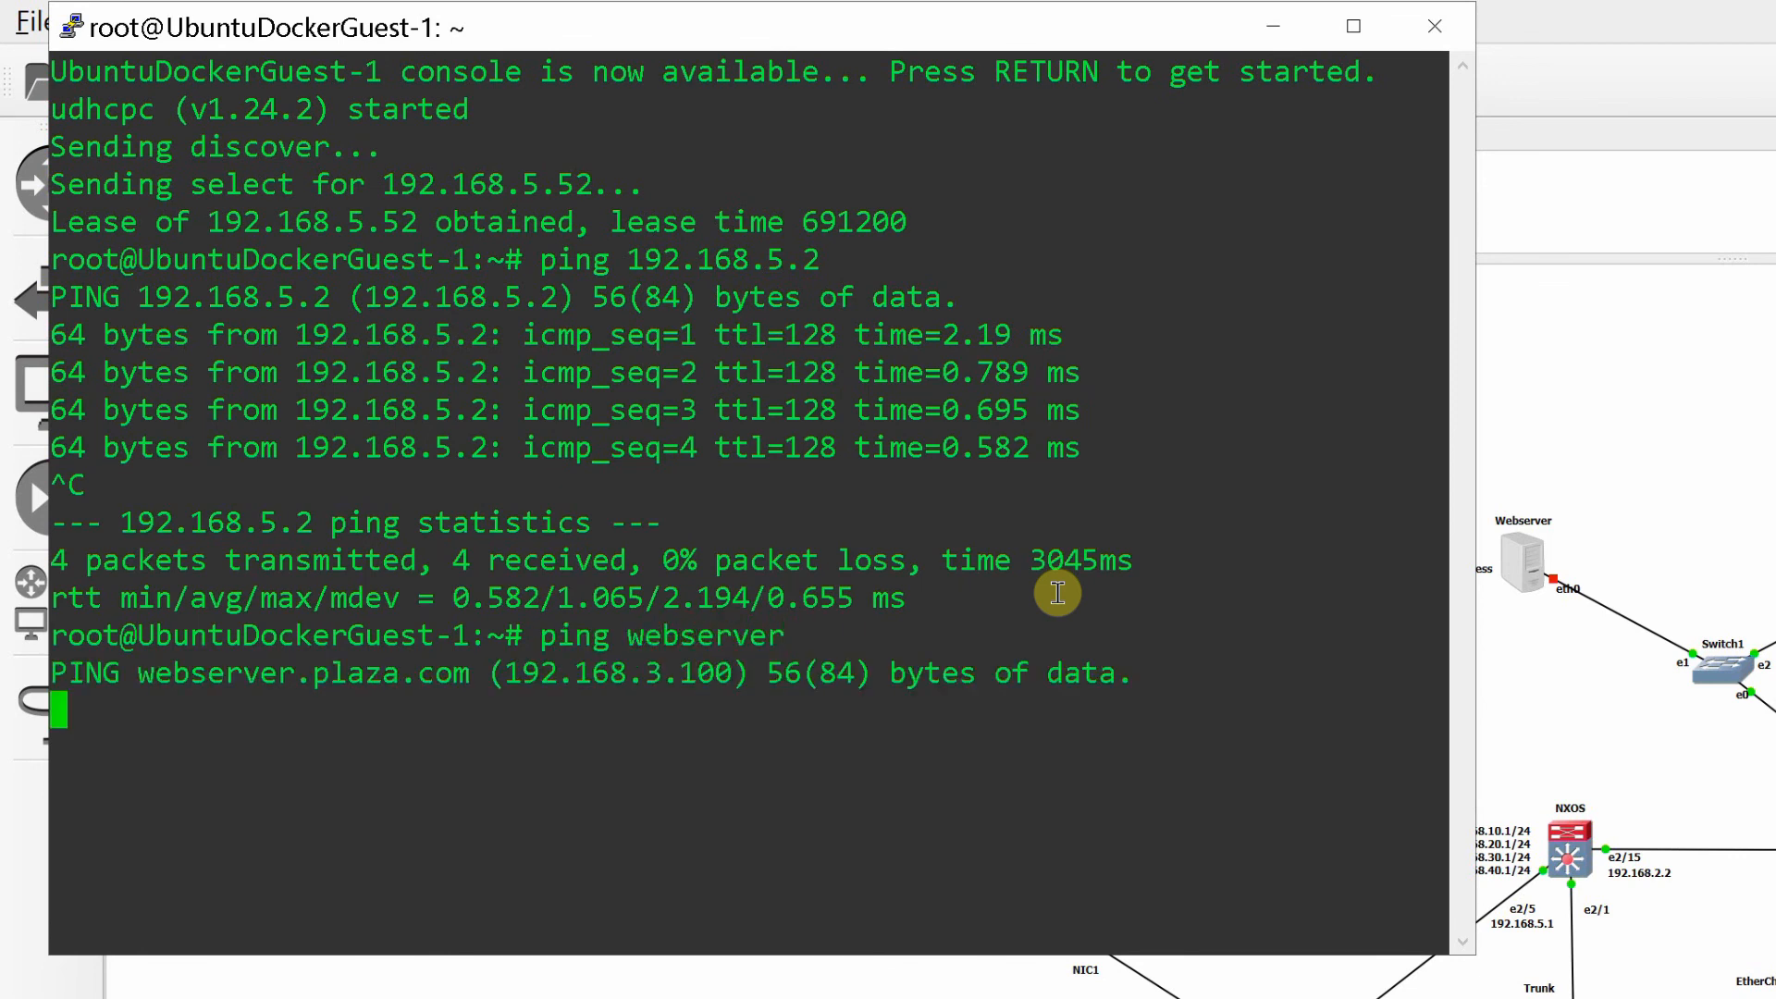
key(ctrl+c)
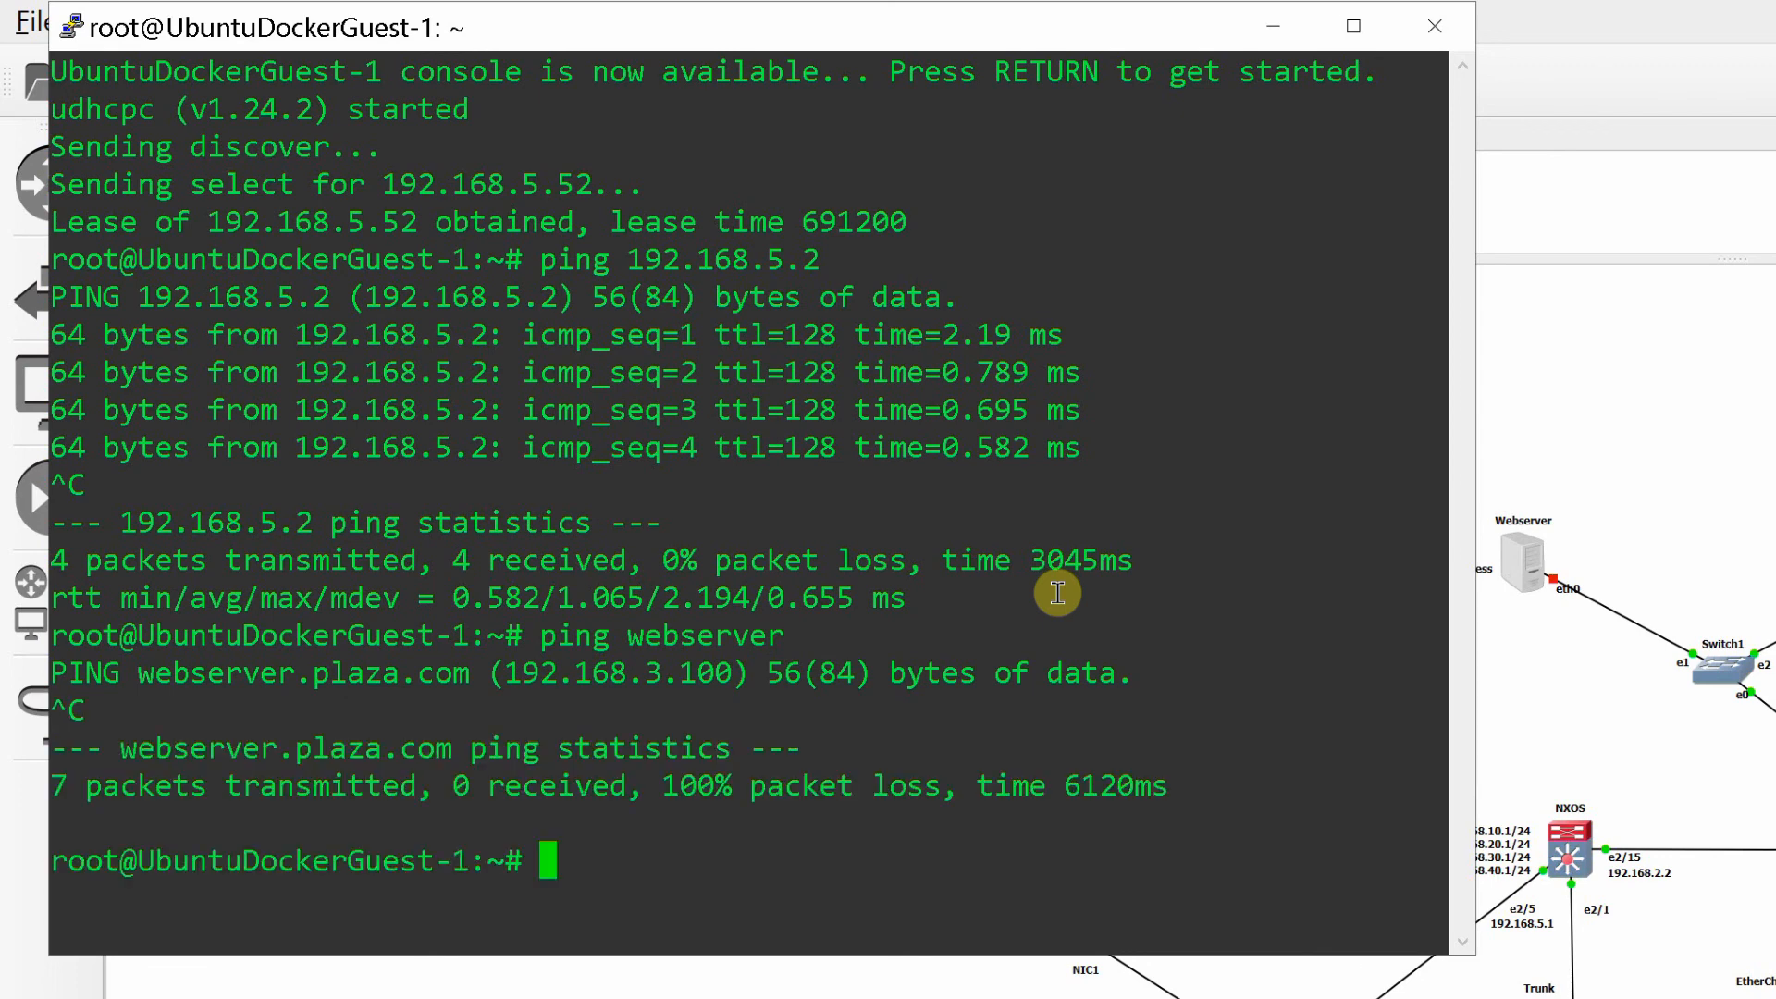
- Ping the host name winserver from the Ubuntu guest, stop the ping and close the console
text(ping win)
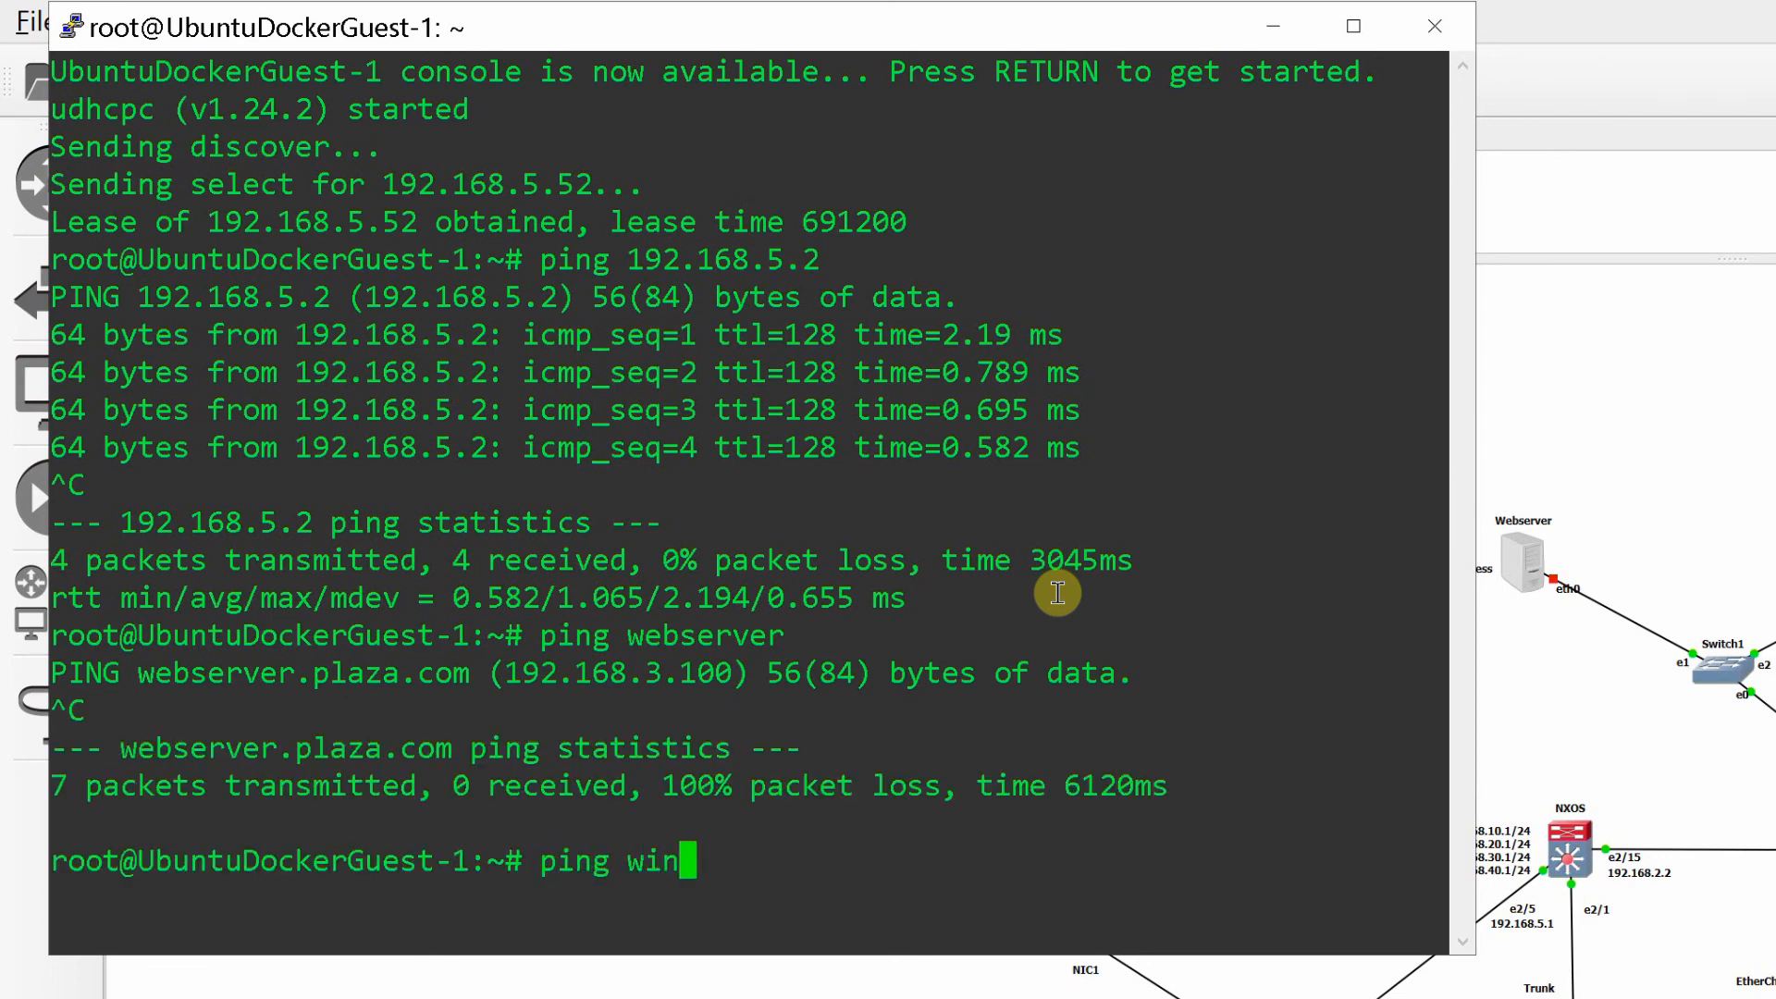
text(server)
key(Return)
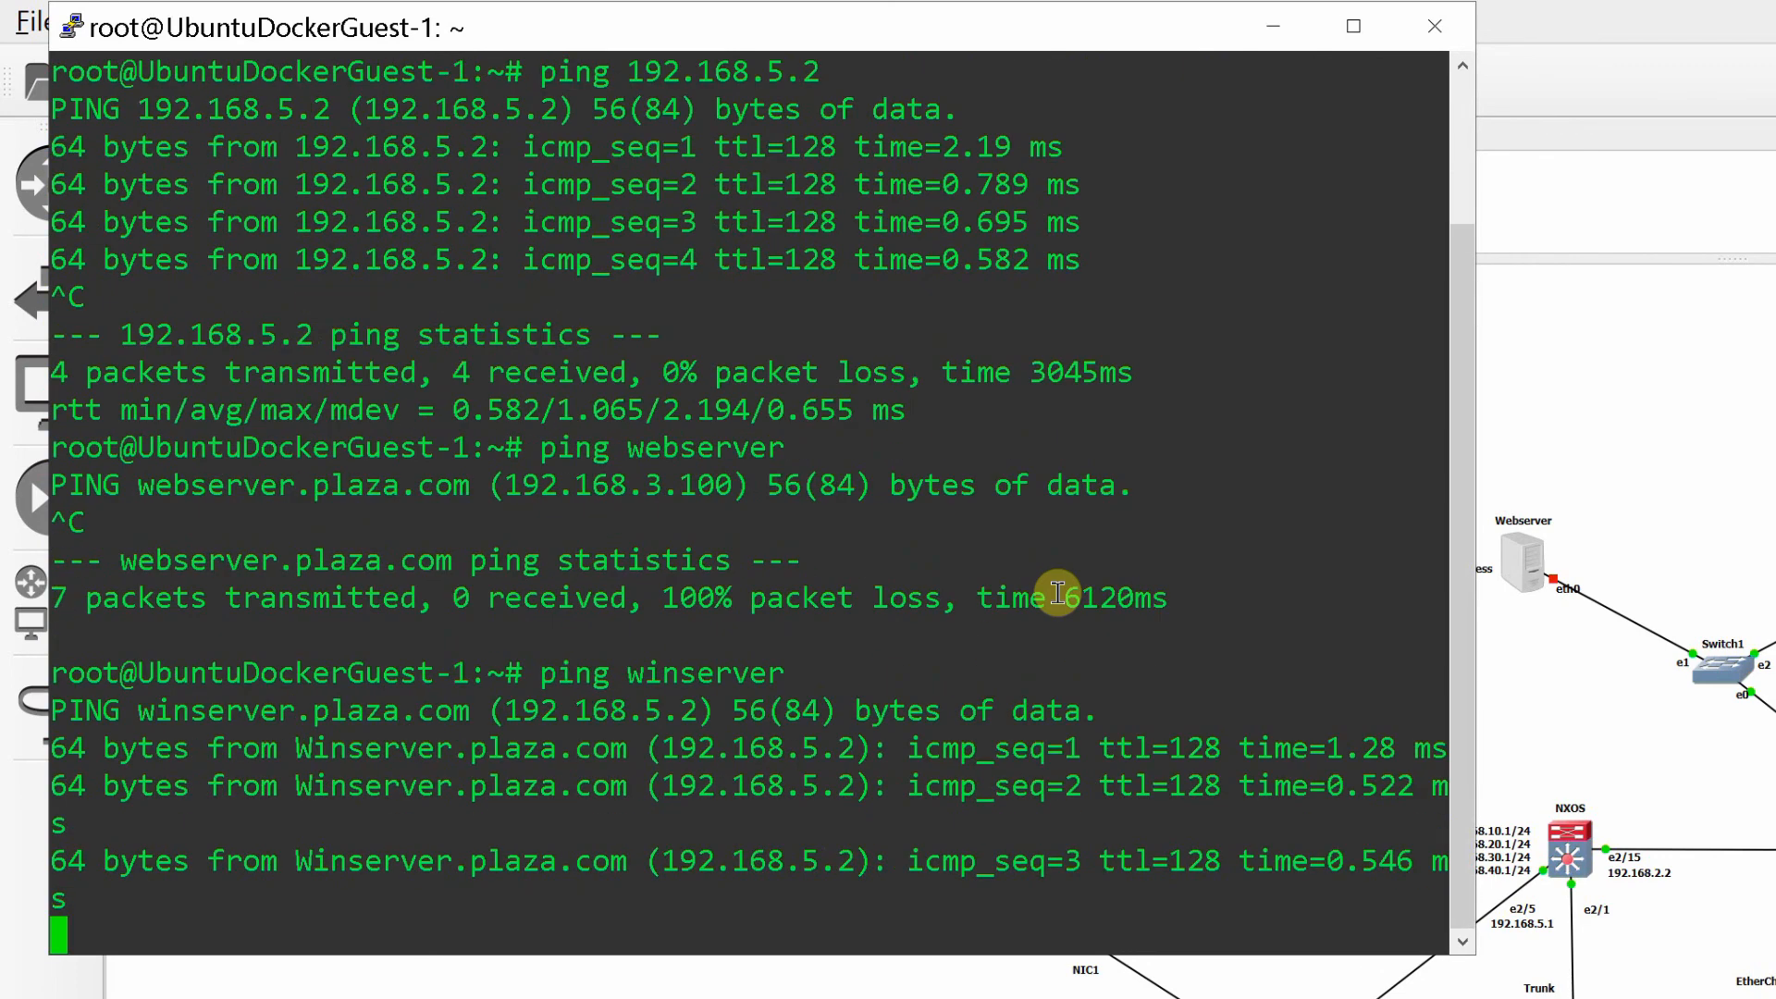
key(ctrl+c)
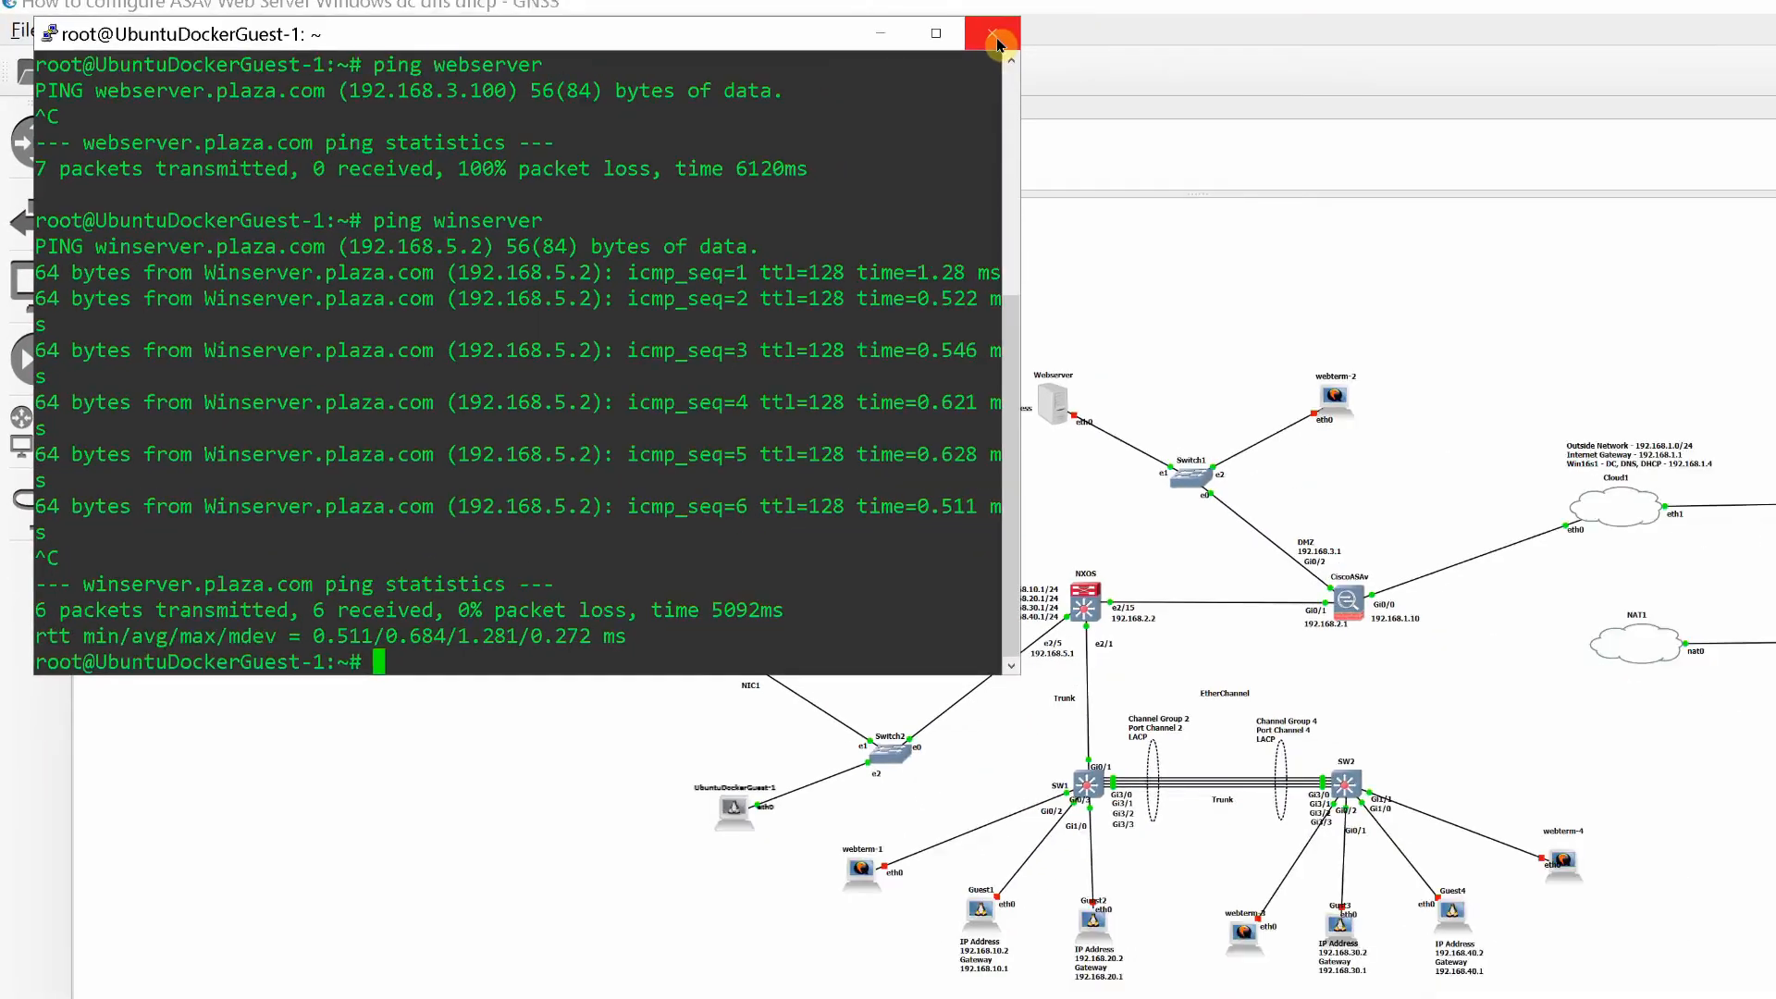
click(1443, 42)
click(896, 580)
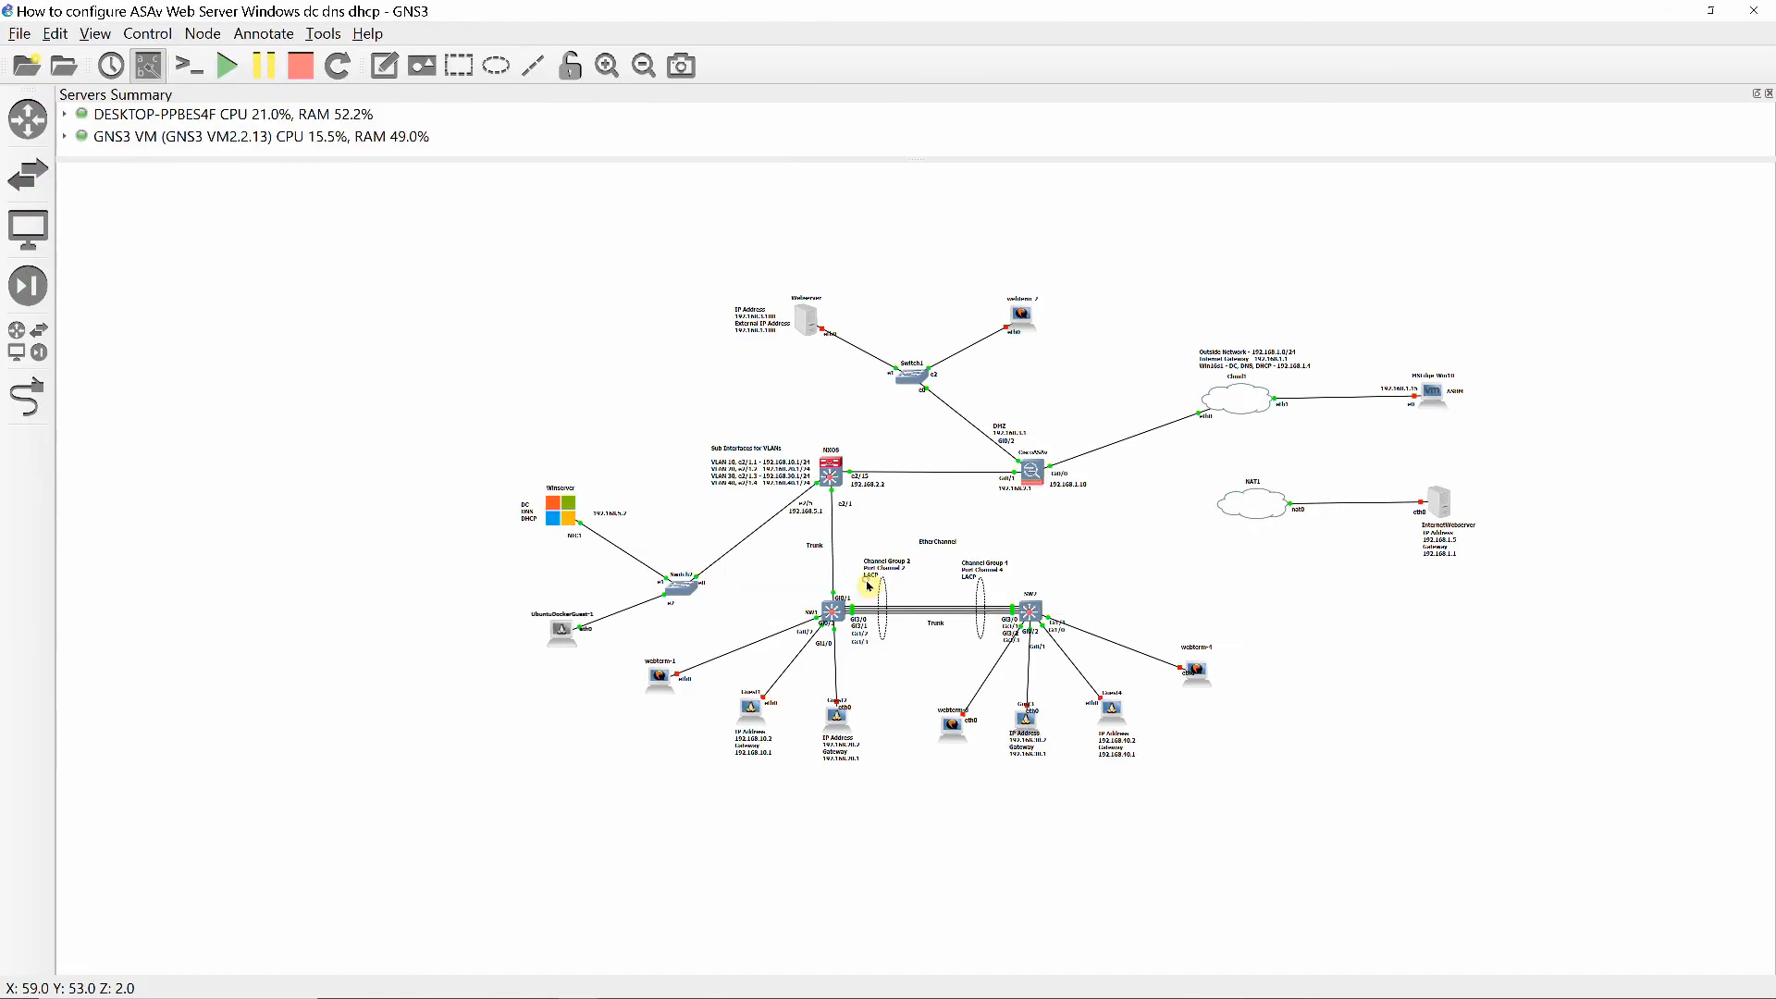